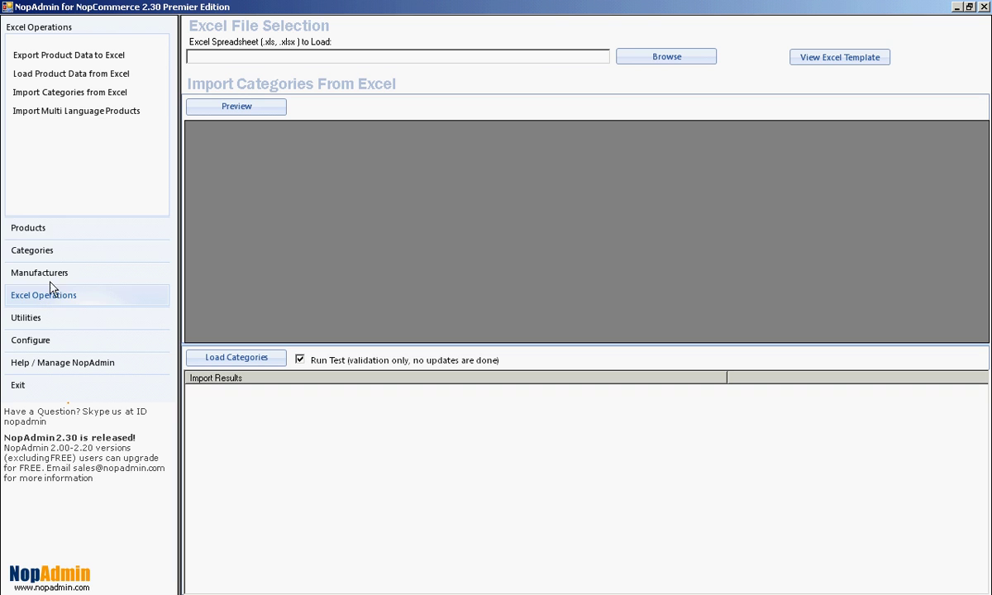
Open the Excel template for importing categories and maximize its workbook window
{"action": "left_click", "coordinate": [80, 94]}
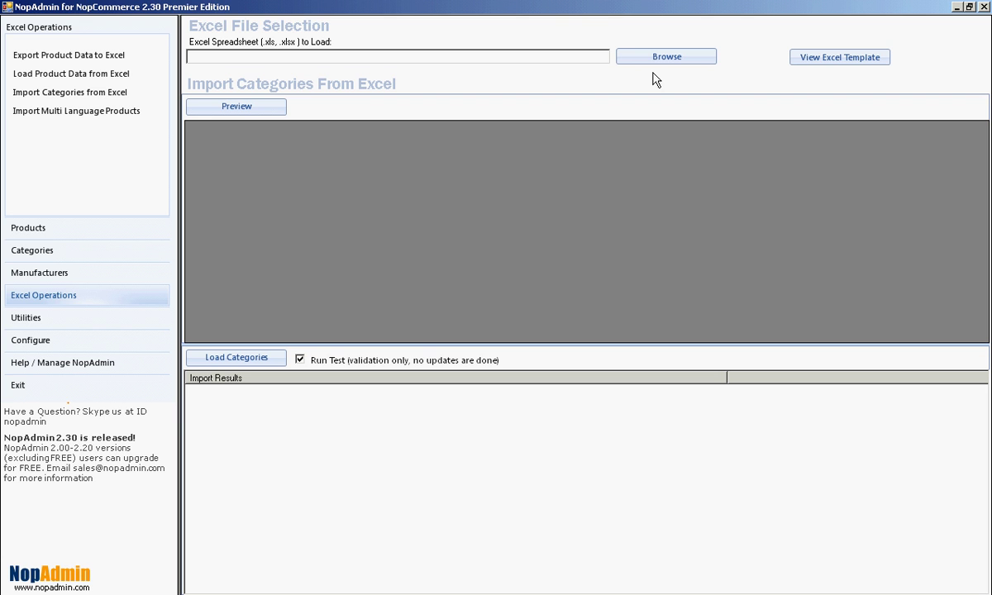
{"action": "left_click", "coordinate": [826, 64]}
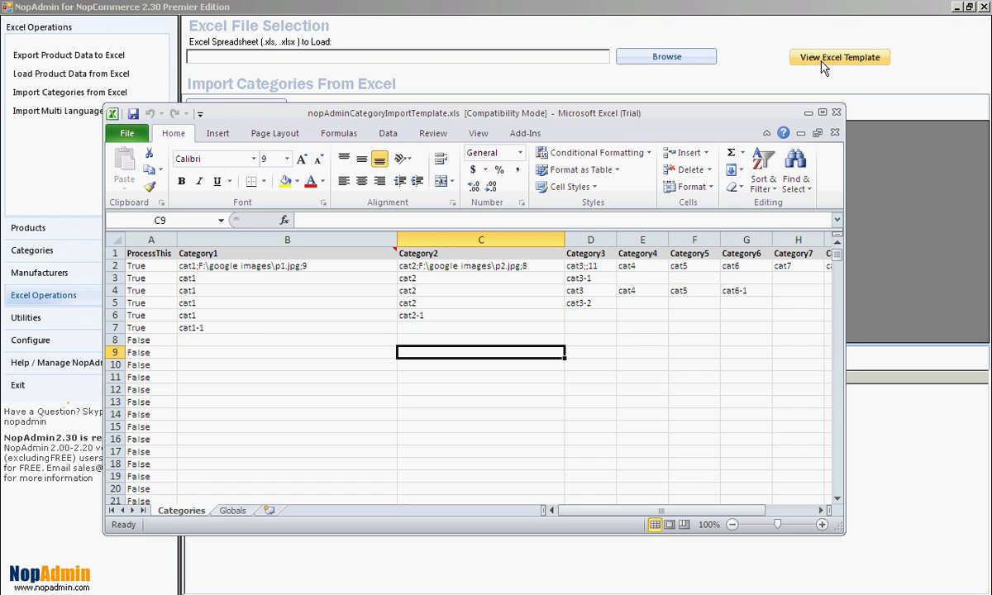
{"action": "double_click", "coordinate": [767, 110]}
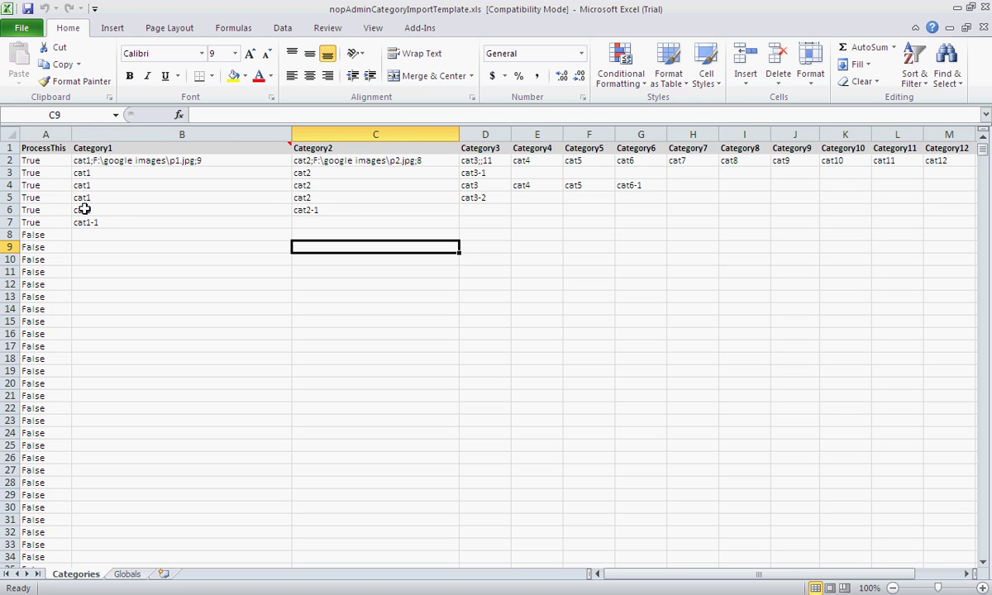
{"action": "left_click", "coordinate": [671, 576]}
{"action": "left_click", "coordinate": [8, 10]}
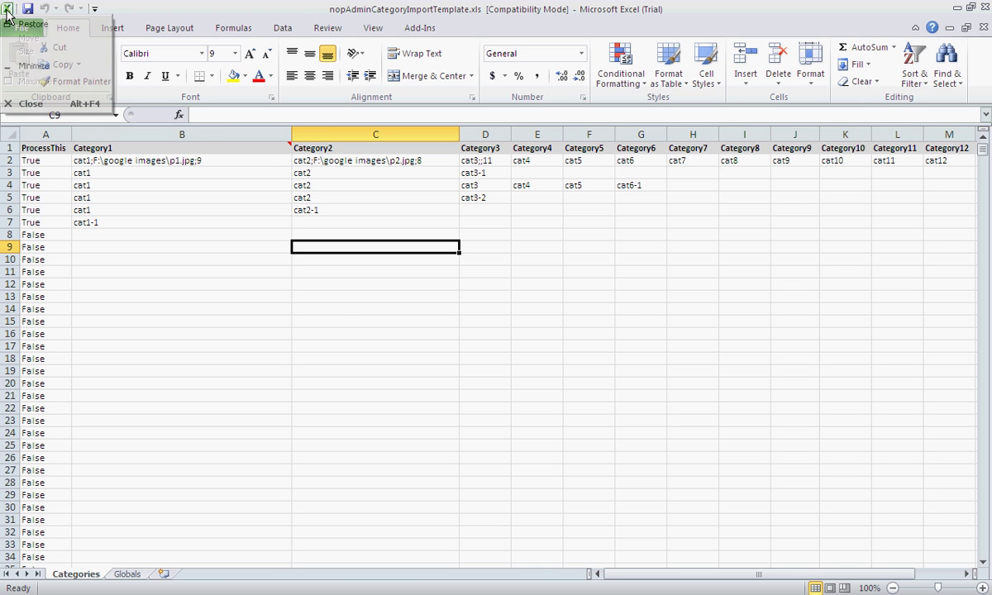
{"action": "left_click", "coordinate": [27, 8]}
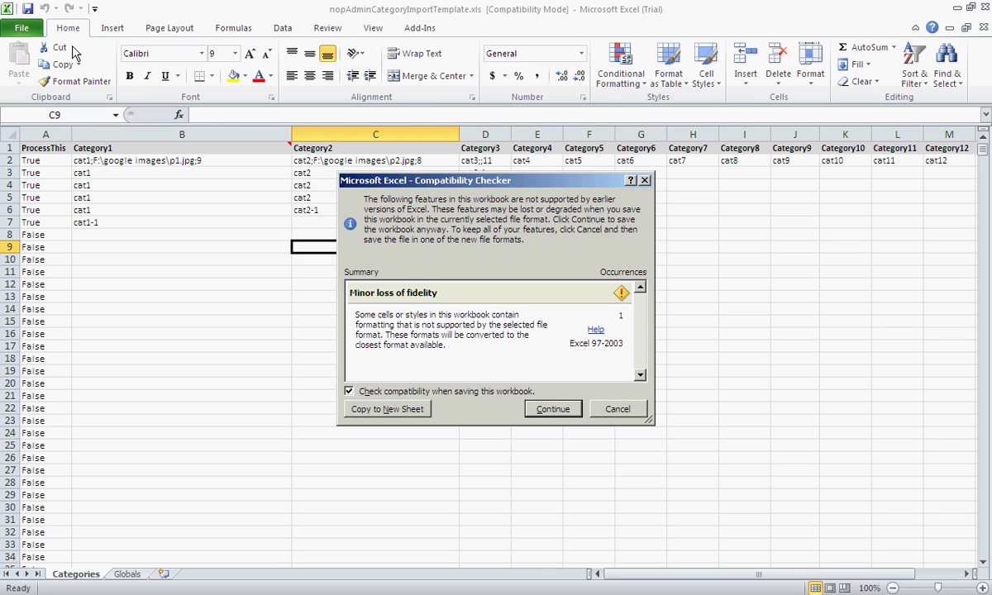
{"action": "left_click", "coordinate": [608, 405]}
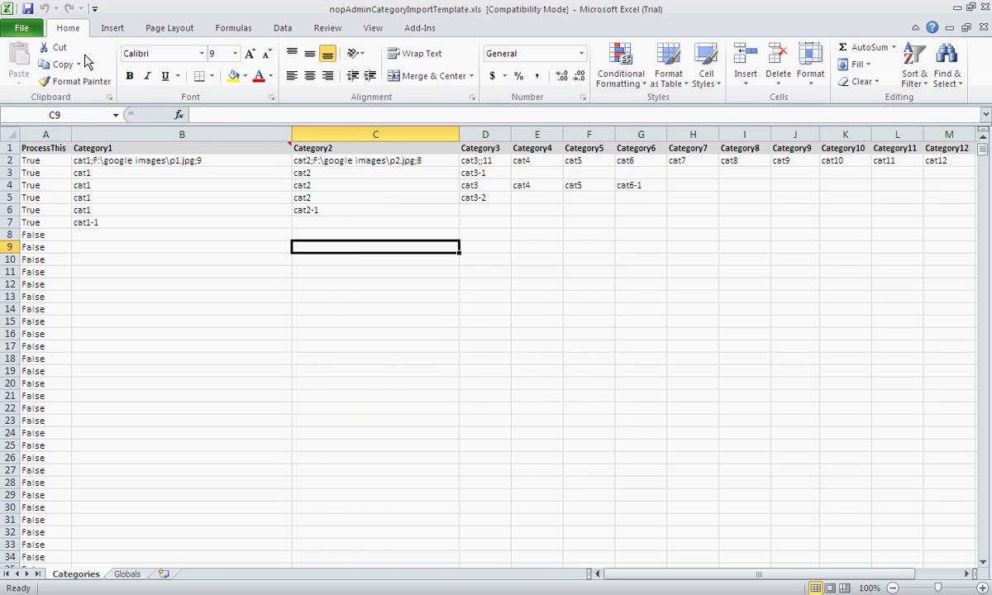
Save a copy of the template to the Desktop as "nopAdmin demo CategoryImportTemplate.xls", keeping the Excel 97-2003 format
{"action": "left_click", "coordinate": [22, 30]}
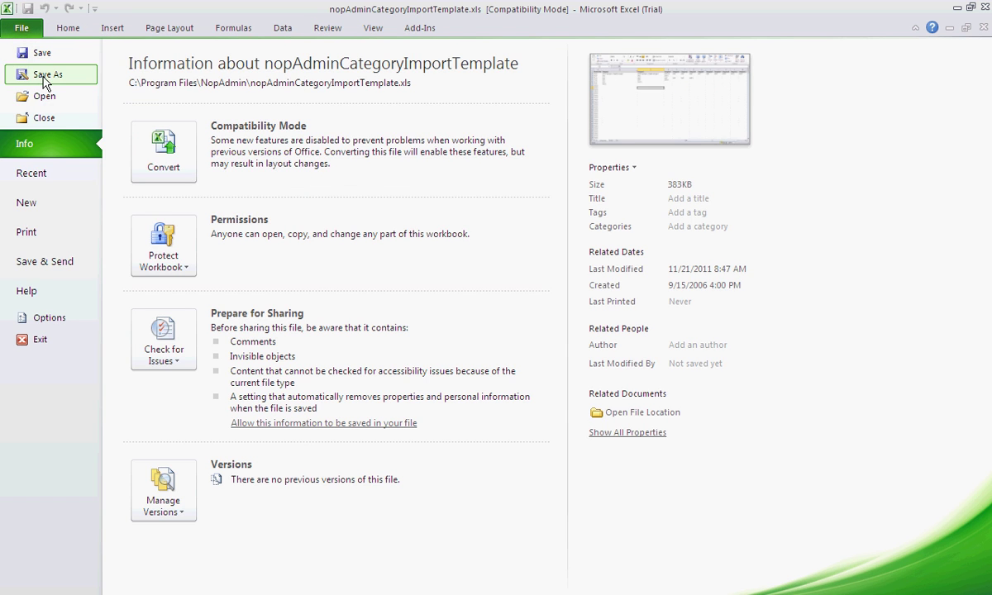
{"action": "left_click", "coordinate": [45, 76]}
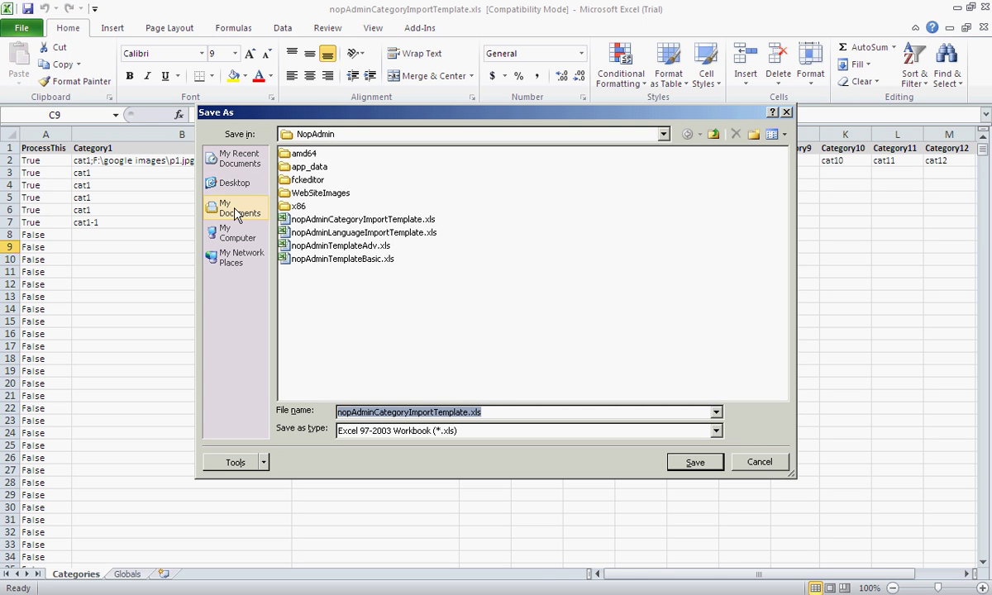
{"action": "left_click", "coordinate": [236, 183]}
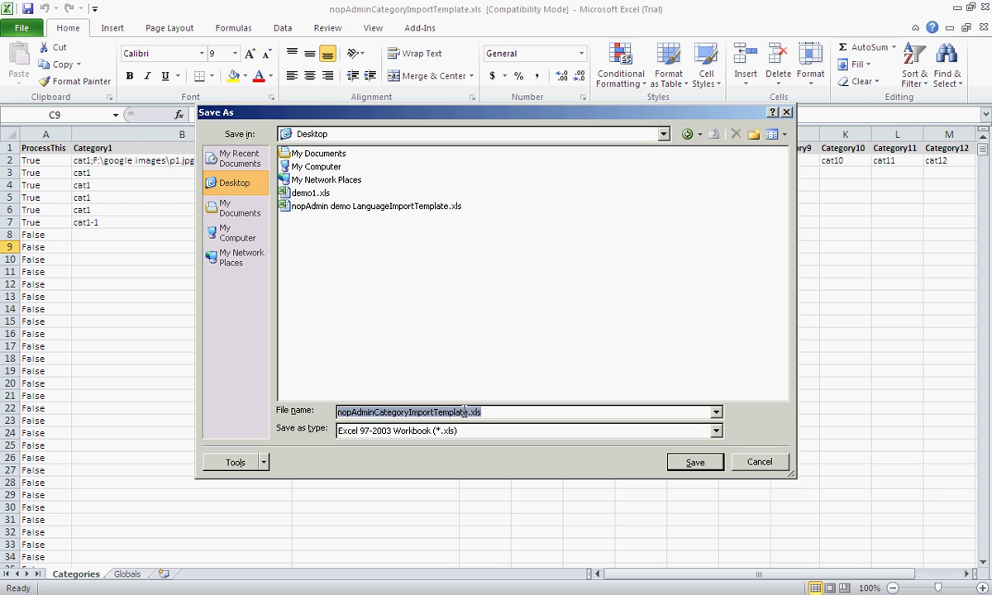
{"action": "left_click", "coordinate": [374, 412]}
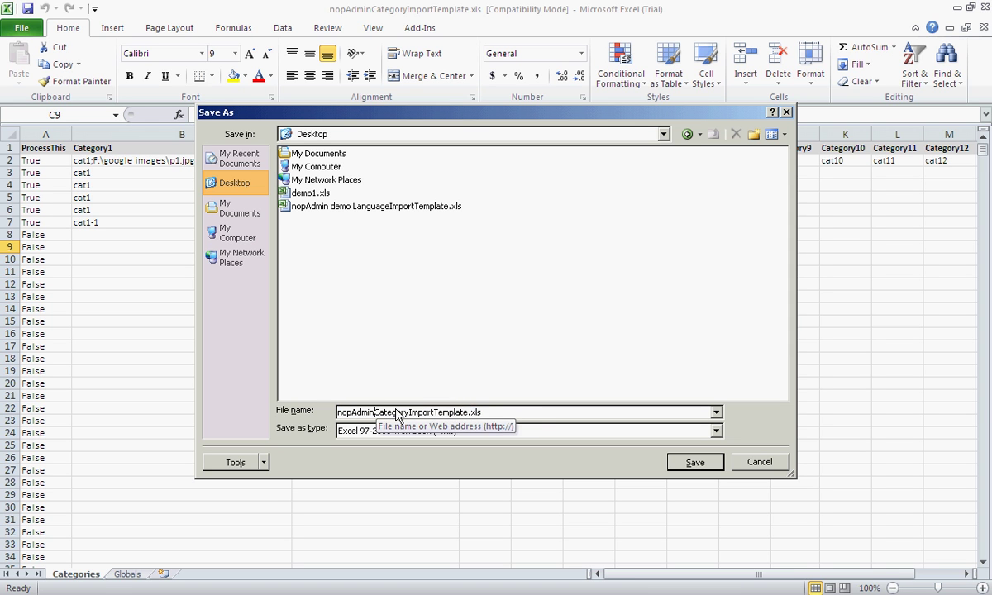
{"action": "type", "text": "demo"}
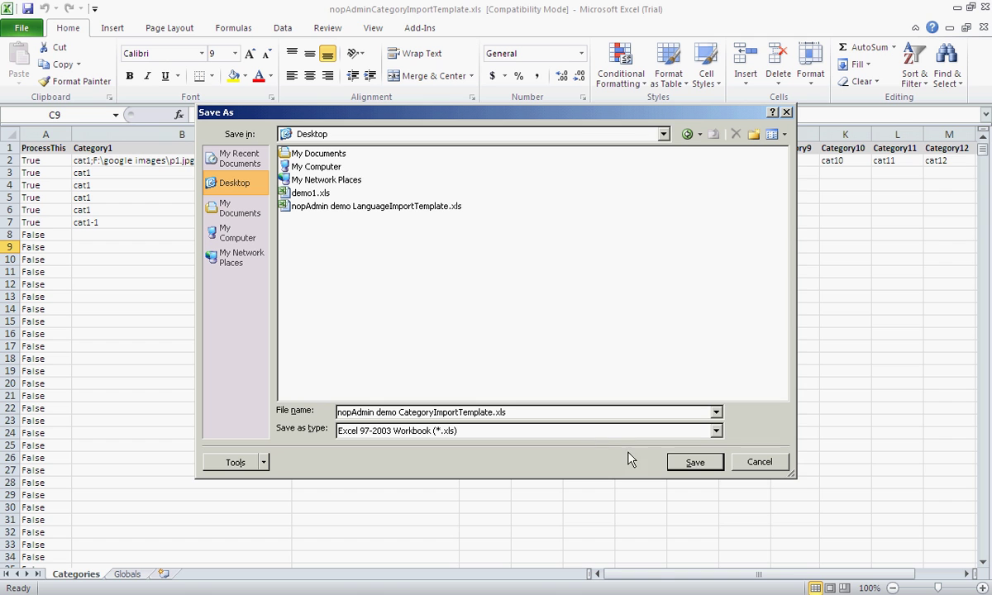
{"action": "left_click", "coordinate": [694, 462]}
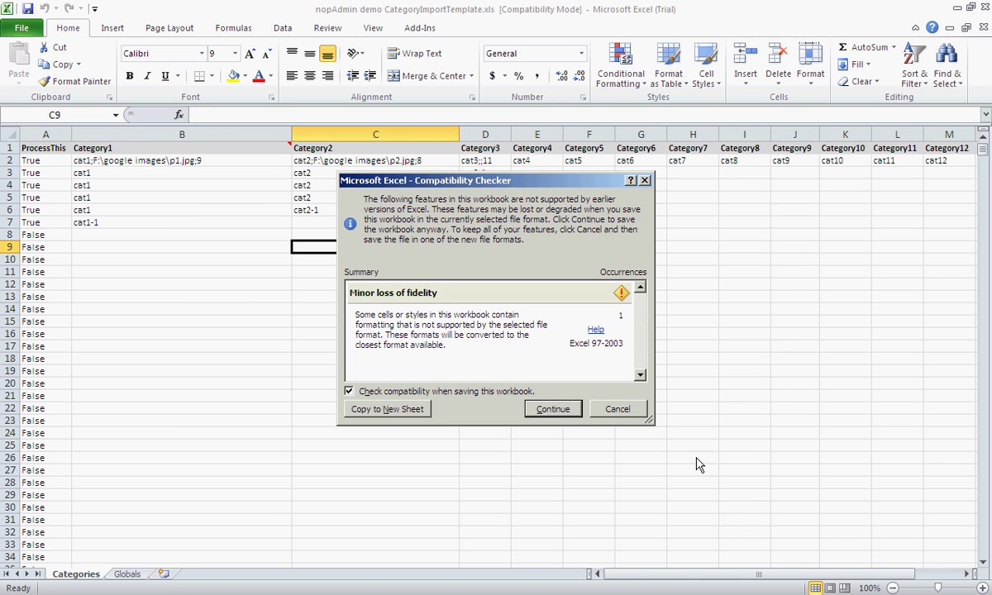
{"action": "left_click", "coordinate": [553, 408]}
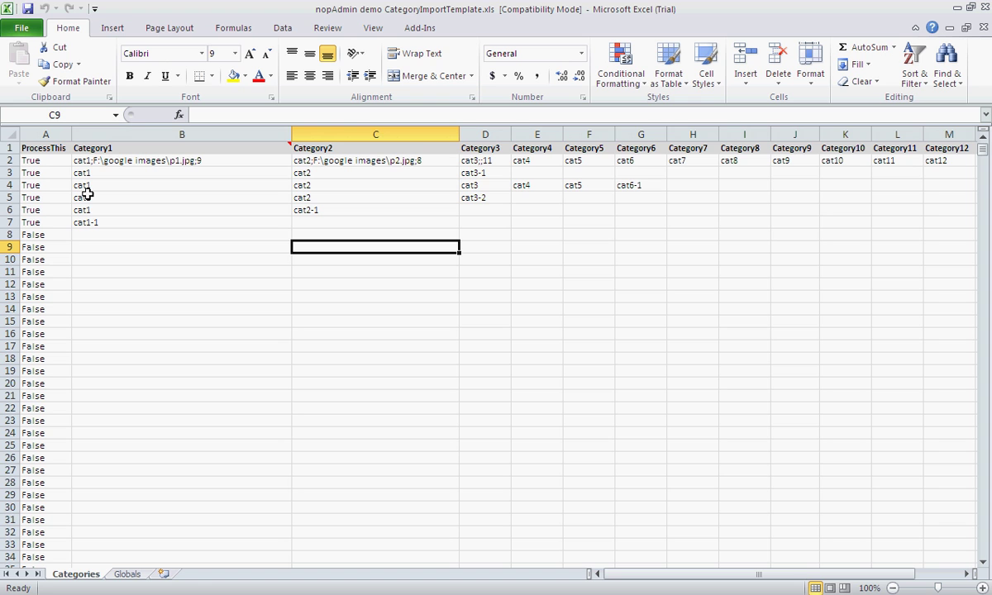
Review the ProcessThis values in rows 2 to 7 of the Categories sheet
{"action": "left_click", "coordinate": [42, 161]}
{"action": "left_click", "coordinate": [50, 173]}
{"action": "left_click", "coordinate": [51, 184]}
{"action": "left_click", "coordinate": [50, 196]}
{"action": "left_click", "coordinate": [51, 209]}
{"action": "left_click", "coordinate": [51, 222]}
Try to enter "asa" as the ProcessThis value in cell A3
{"action": "left_click", "coordinate": [57, 172]}
{"action": "type", "text": "asa"}
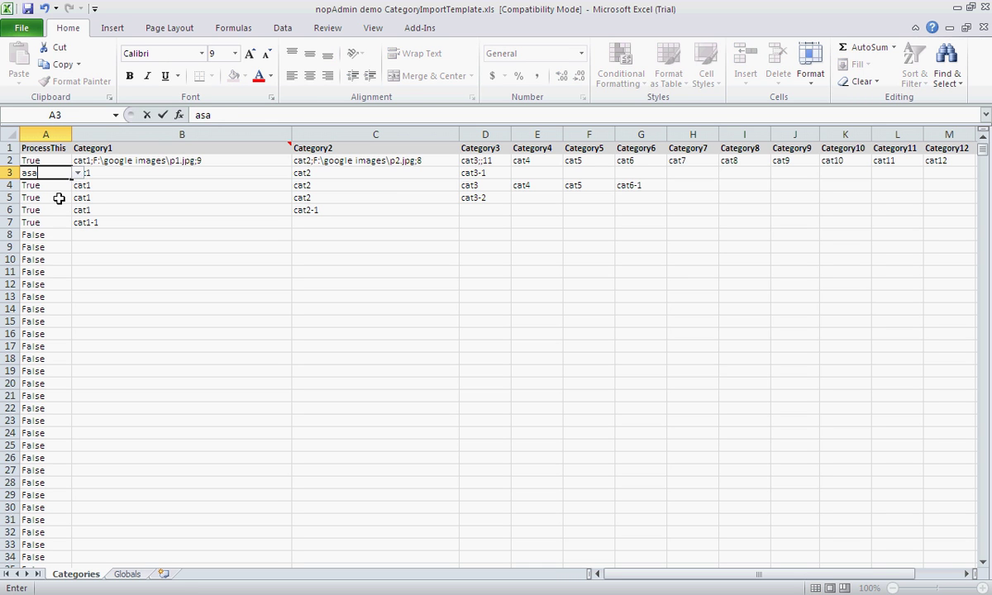
{"action": "key", "text": "Return"}
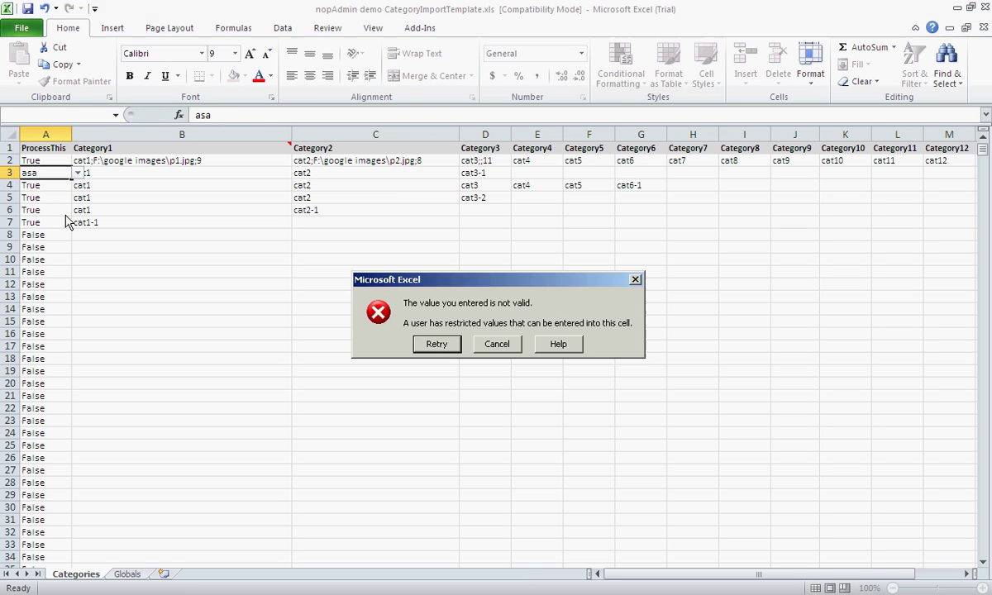
{"action": "left_click", "coordinate": [489, 343]}
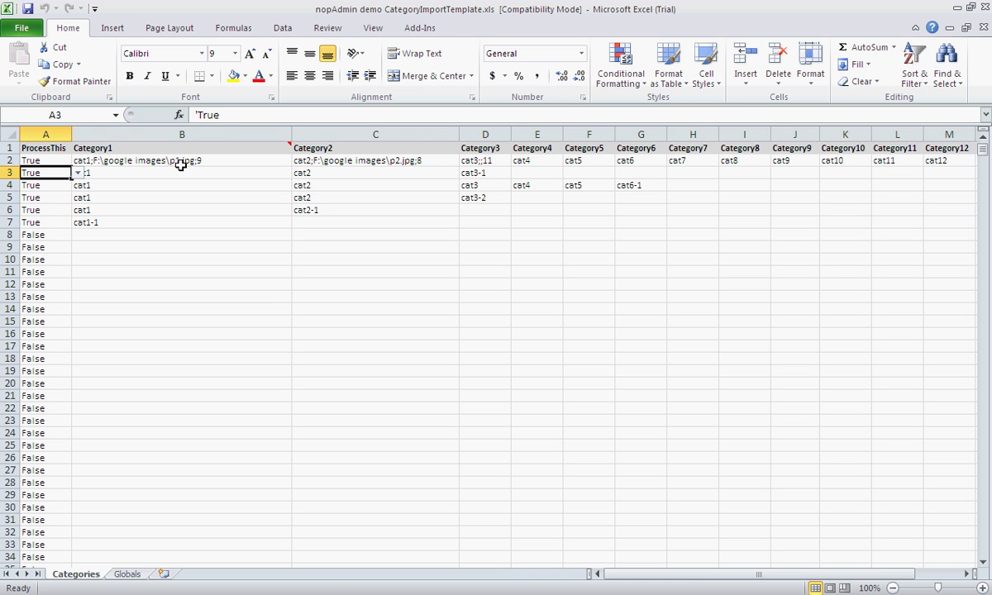
Review the category column headers from Category1 through Category15 and return to the ProcessThis header
{"action": "mouse_move", "coordinate": [290, 145]}
{"action": "left_click", "coordinate": [942, 161]}
{"action": "left_click", "coordinate": [938, 149]}
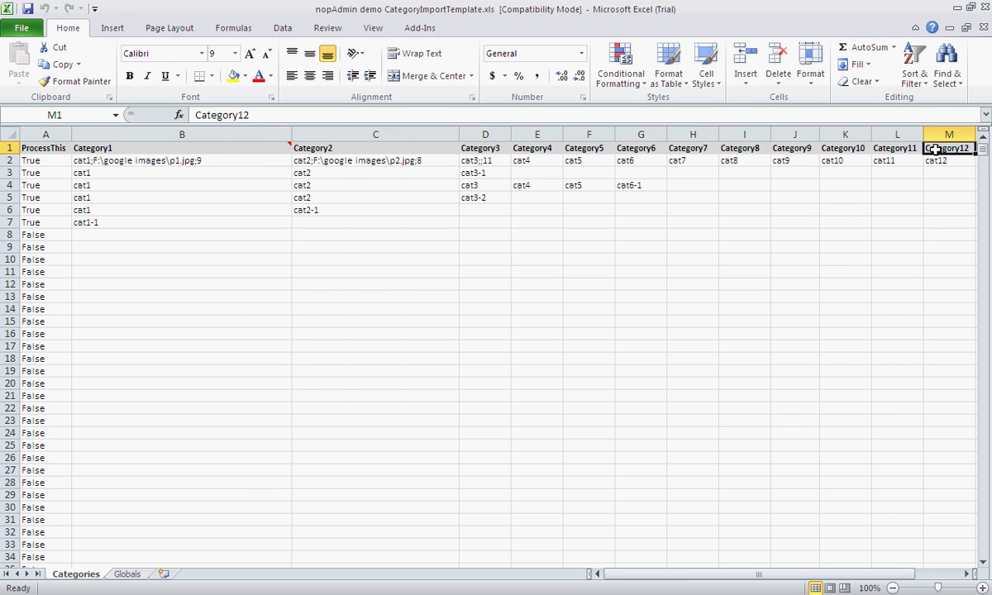
{"action": "key", "text": "Right"}
{"action": "key", "text": "Right"}
{"action": "key", "text": "Right"}
{"action": "key", "text": "Right"}
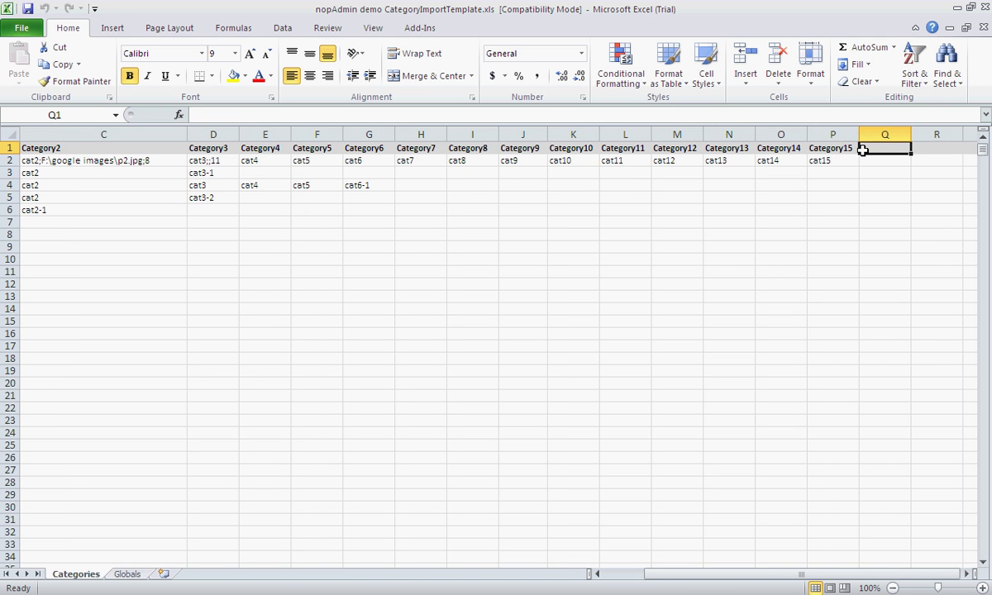
{"action": "key", "text": "Left"}
{"action": "key", "text": "Left"}
{"action": "key", "text": "Left"}
{"action": "key", "text": "Left"}
{"action": "key", "text": "Left"}
{"action": "key", "text": "Left"}
{"action": "key", "text": "Left"}
{"action": "key", "text": "Left"}
{"action": "key", "text": "Left"}
{"action": "key", "text": "Left"}
{"action": "key", "text": "Left"}
{"action": "key", "text": "Left"}
{"action": "key", "text": "Left"}
{"action": "key", "text": "Left"}
{"action": "key", "text": "Left"}
{"action": "key", "text": "Left"}
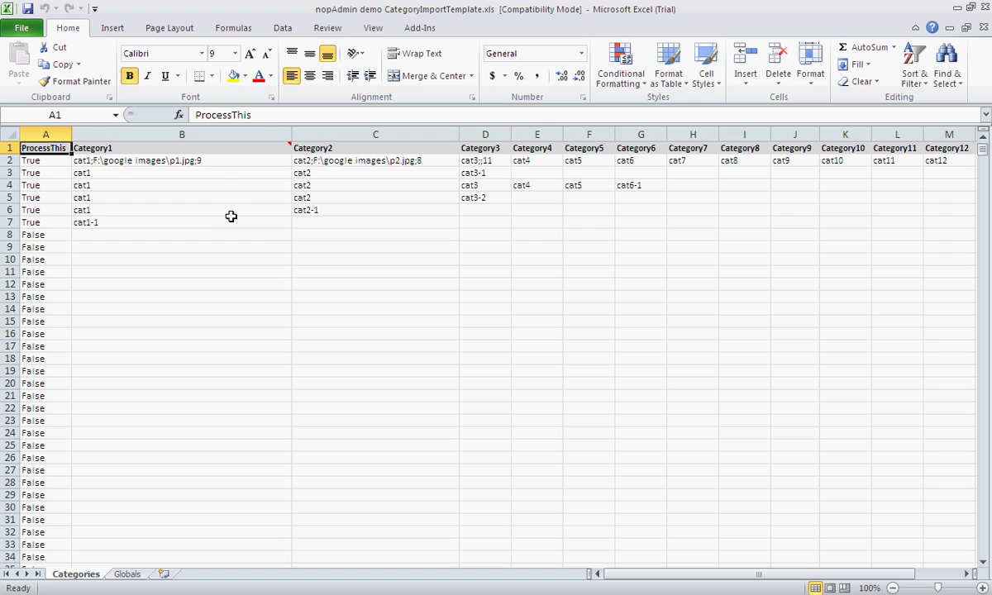
Examine the comment on the Category1 header and the semicolon-separated format of the row 2 entries from Category1 to Category4
{"action": "left_click", "coordinate": [105, 162]}
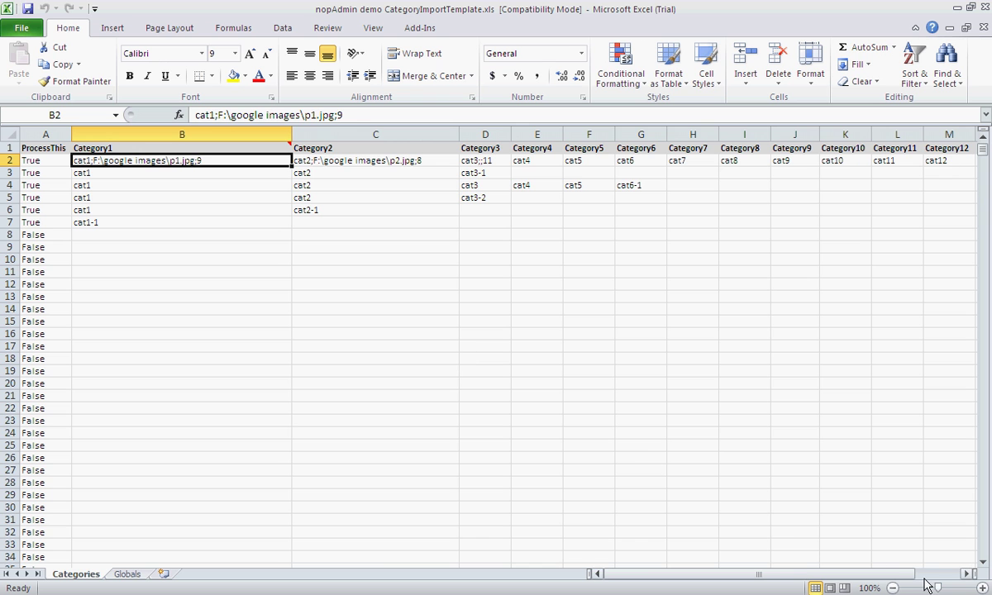
{"action": "left_click", "coordinate": [982, 588]}
{"action": "left_click", "coordinate": [982, 588]}
{"action": "left_click", "coordinate": [982, 588]}
{"action": "left_click", "coordinate": [982, 588]}
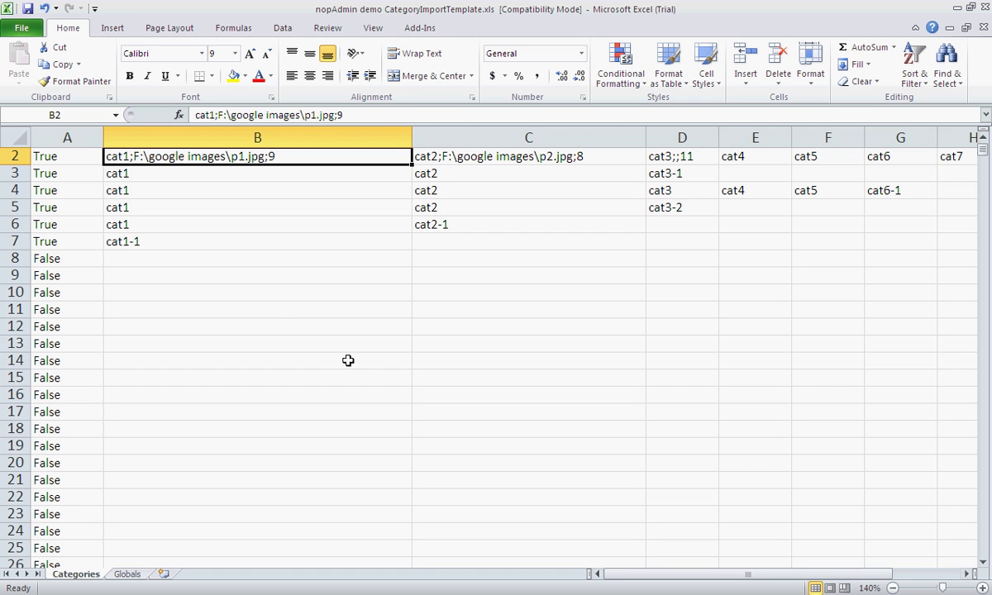
{"action": "scroll", "coordinate": [109, 198], "scroll_direction": "up", "scroll_amount": 1}
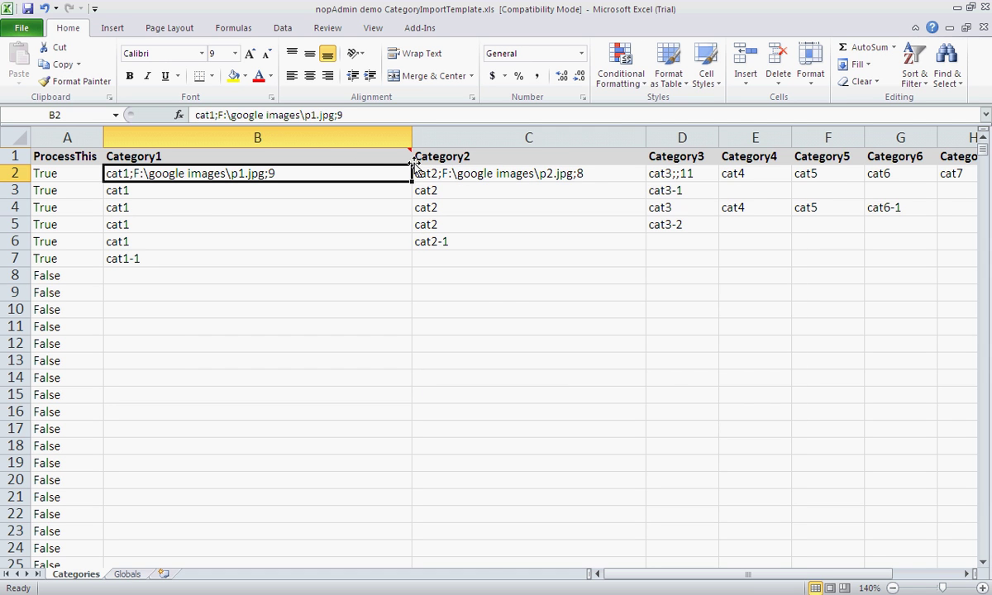
{"action": "mouse_move", "coordinate": [411, 154]}
{"action": "left_click", "coordinate": [170, 207]}
{"action": "left_click", "coordinate": [124, 172]}
{"action": "left_click", "coordinate": [422, 169]}
{"action": "left_click", "coordinate": [661, 174]}
{"action": "left_click", "coordinate": [748, 173]}
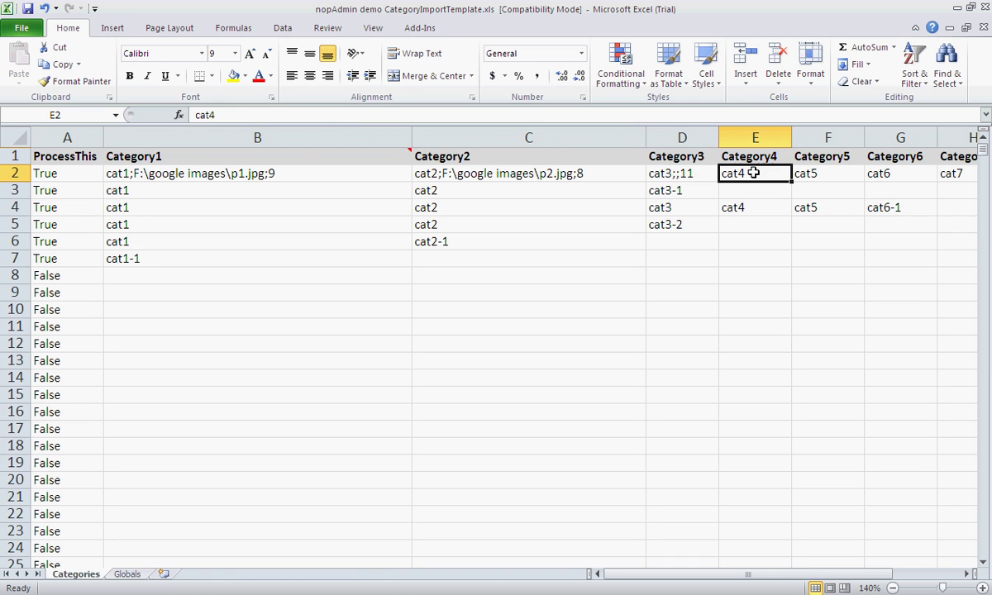
{"action": "mouse_move", "coordinate": [762, 577]}
{"action": "left_mouse_down"}
{"action": "mouse_move", "coordinate": [865, 584]}
{"action": "mouse_move", "coordinate": [748, 577]}
{"action": "left_mouse_up"}
{"action": "left_click", "coordinate": [683, 179]}
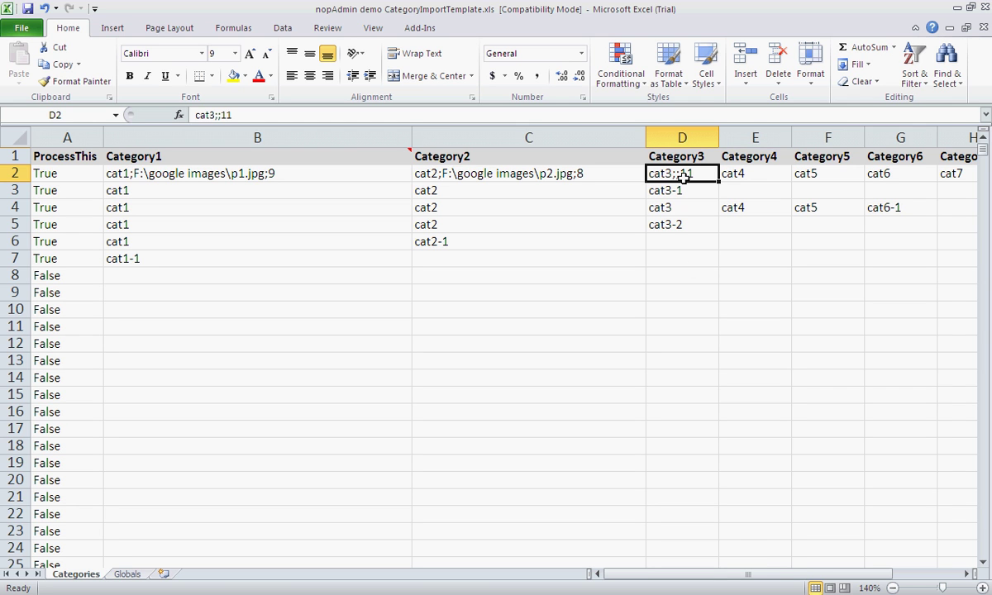
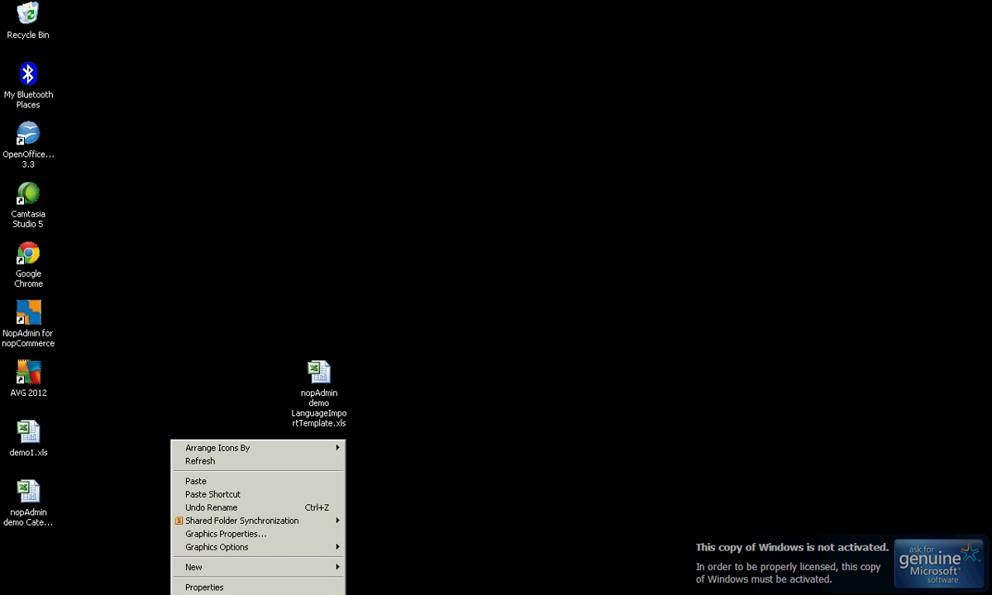
Switch to Windows Explorer and open the folder C:\WINDOWS\Web\Wallpaper
{"action": "key", "text": "Escape"}
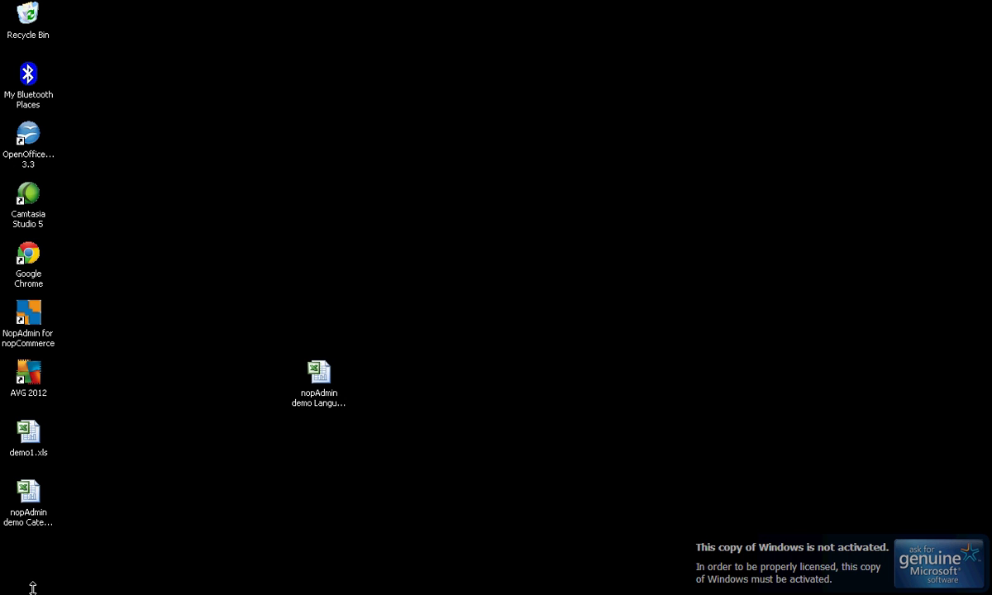
{"action": "left_click", "coordinate": [35, 589]}
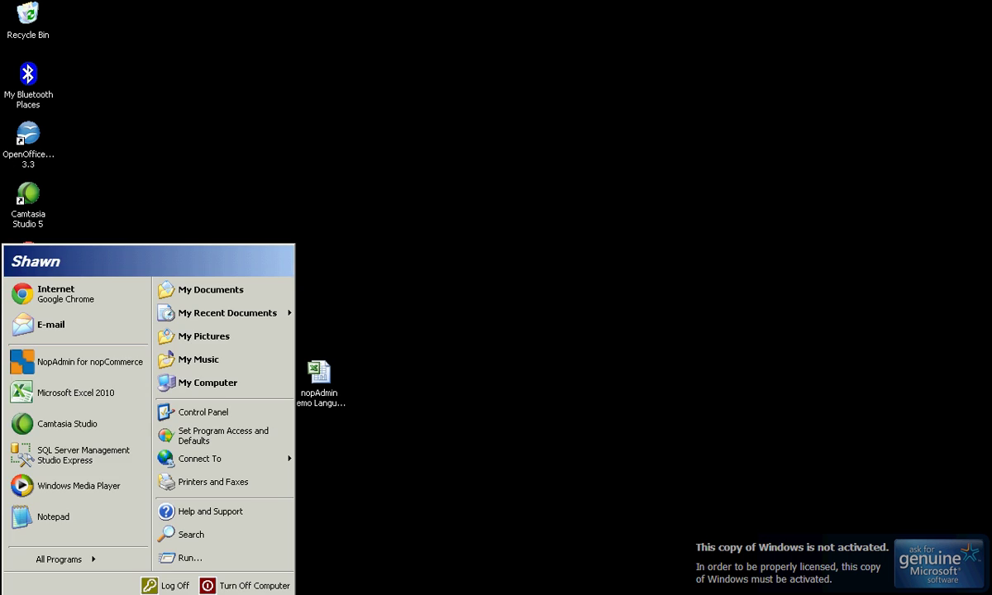
{"action": "left_click", "coordinate": [217, 385]}
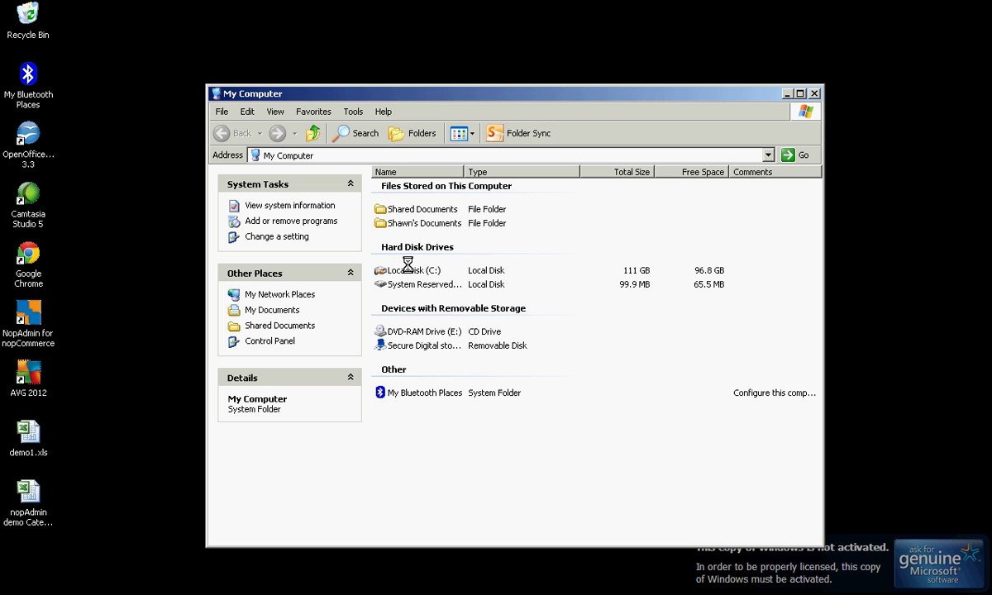
{"action": "double_click", "coordinate": [408, 267]}
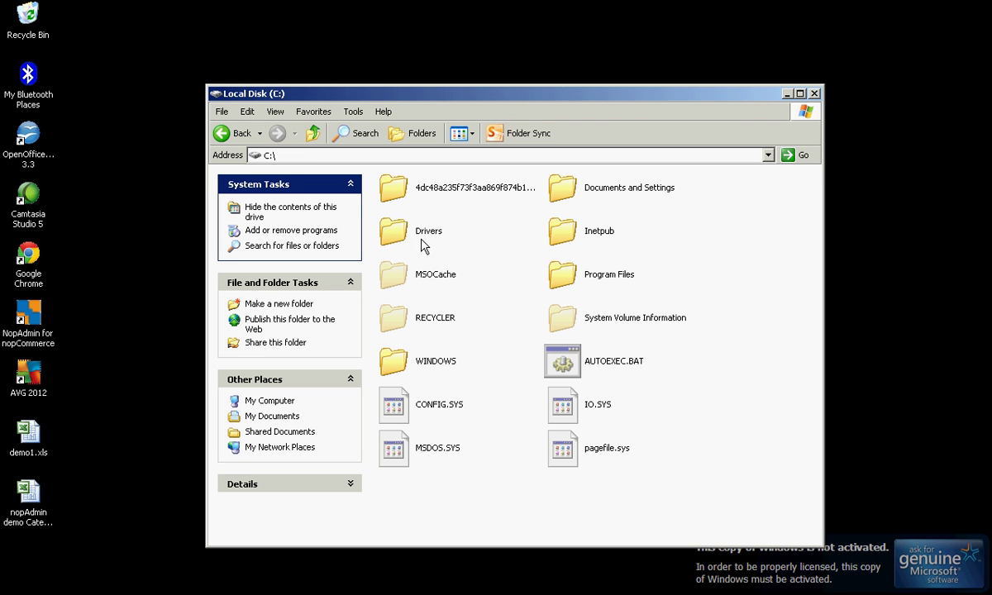
{"action": "double_click", "coordinate": [432, 357]}
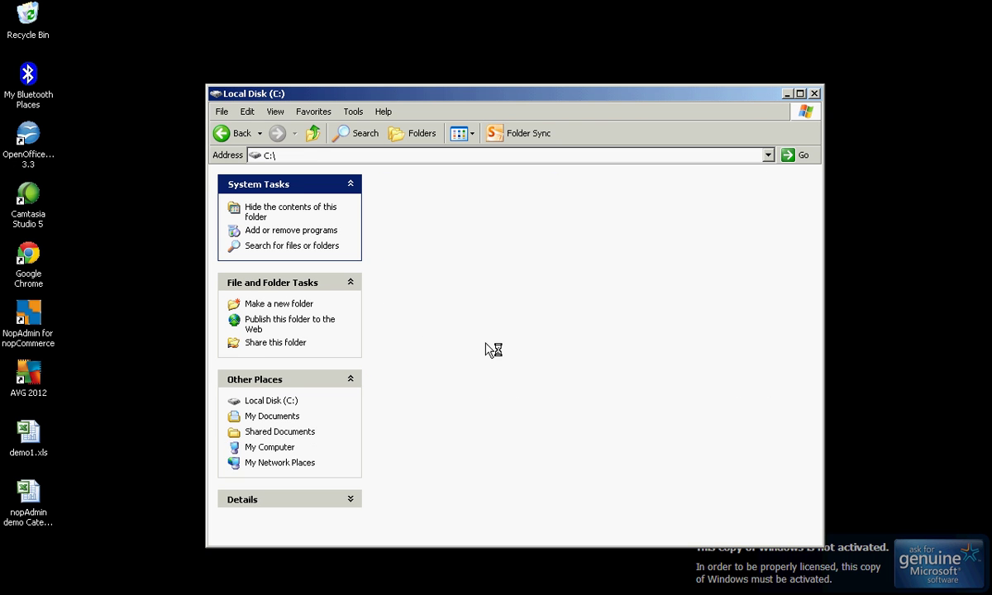
{"action": "scroll", "coordinate": [611, 424], "scroll_direction": "down", "scroll_amount": 5}
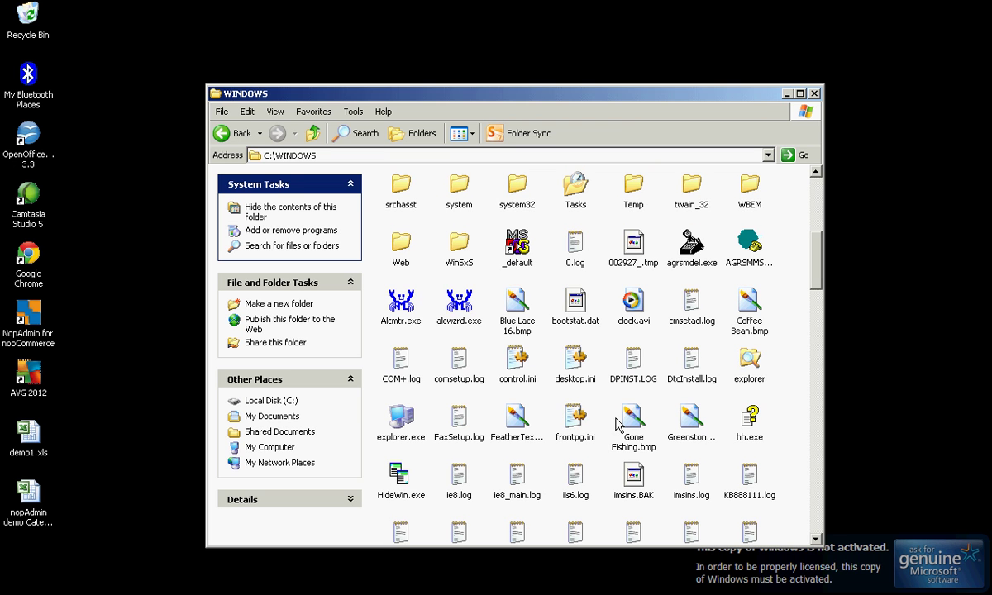
{"action": "double_click", "coordinate": [397, 254]}
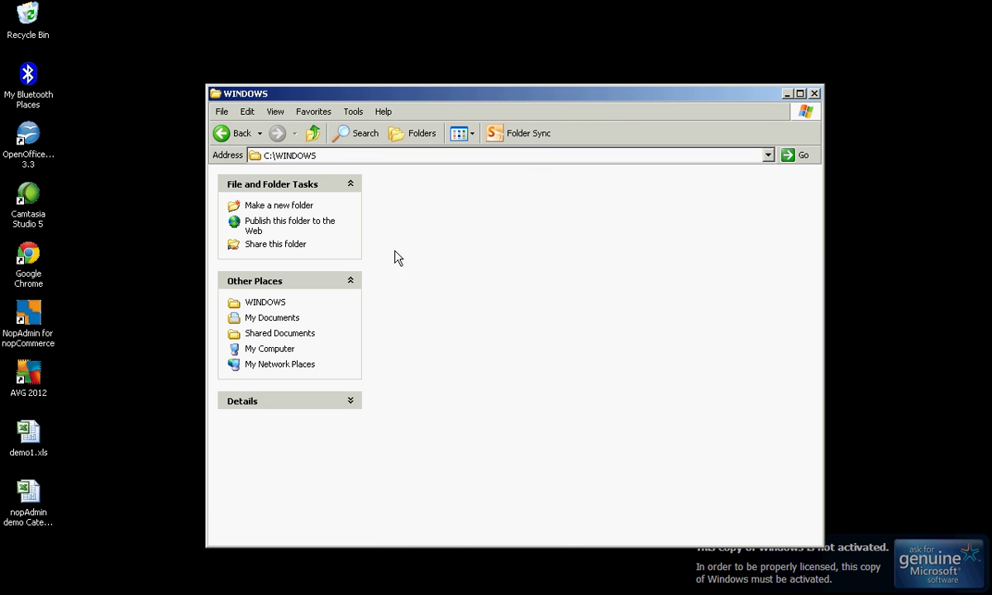
{"action": "double_click", "coordinate": [562, 188]}
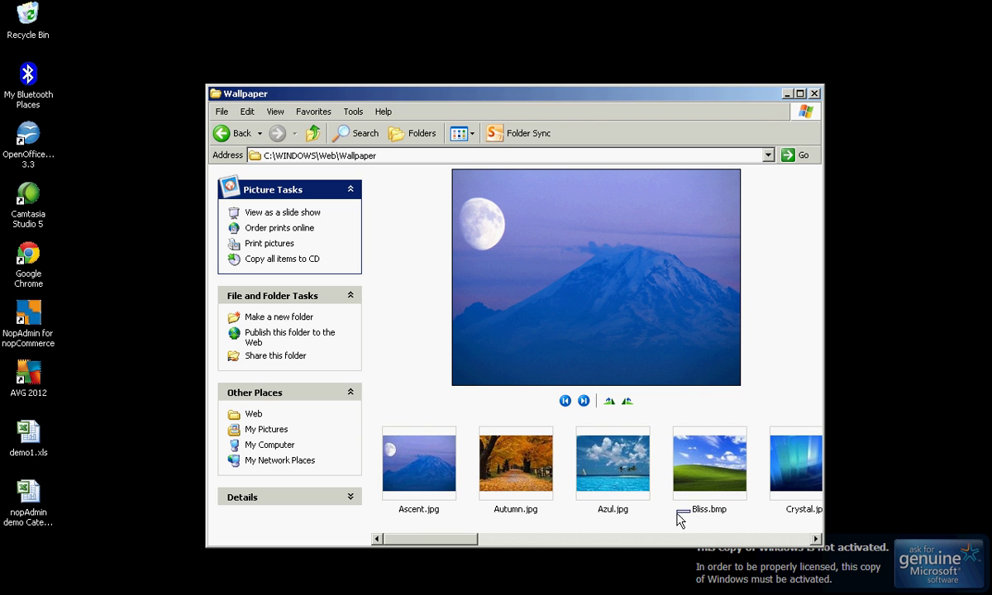
Copy the images Ascent.jpg, Autumn.jpg and Azul.jpg from the Wallpaper folder
{"action": "left_click_drag", "start_coordinate": [645, 510], "coordinate": [559, 429]}
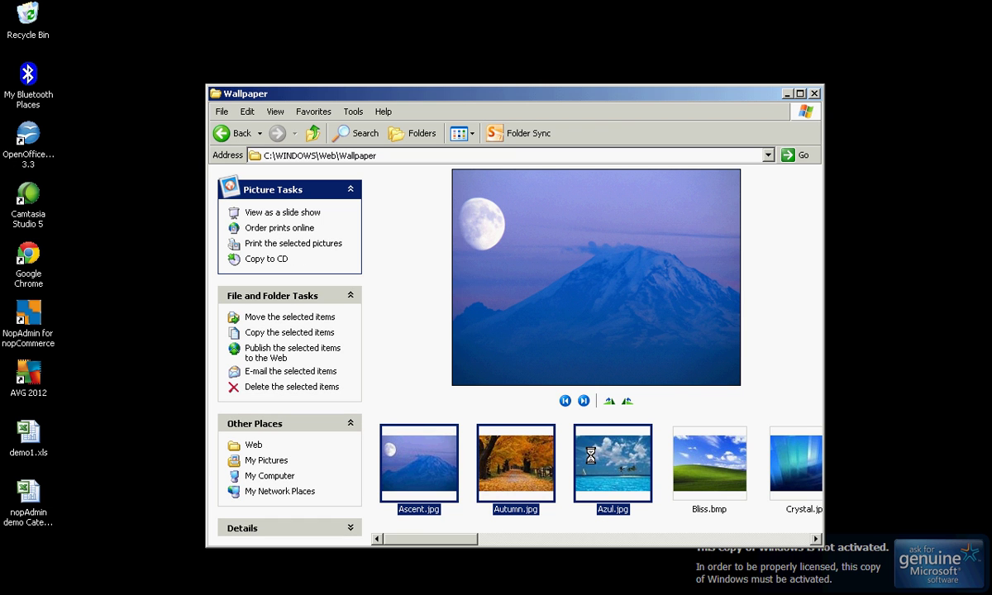
{"action": "right_click", "coordinate": [591, 456]}
{"action": "left_click", "coordinate": [616, 379]}
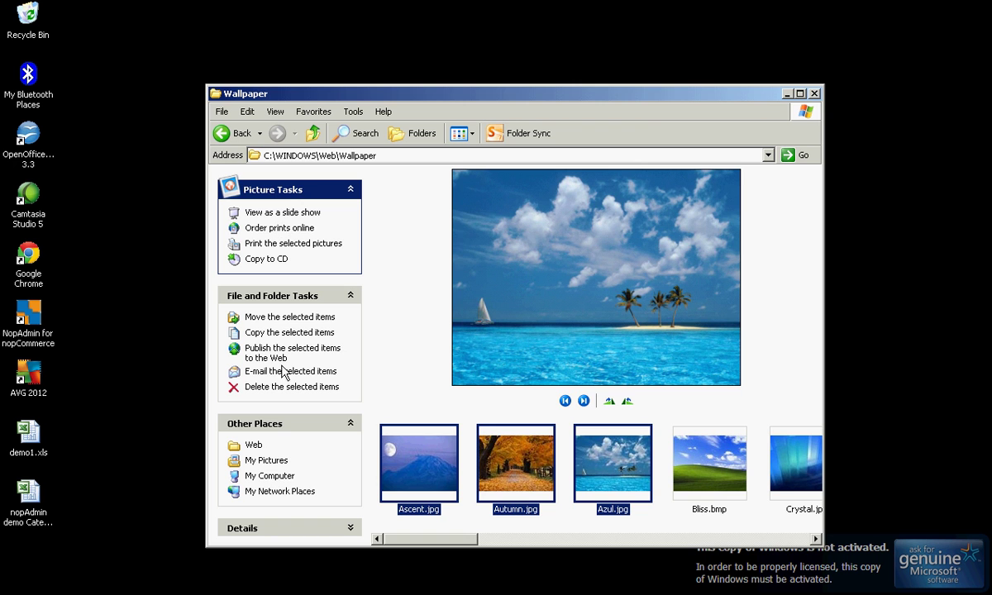
Open the root of Local Disk (C:) and paste the copied images Azul.jpg, Ascent.jpg and Autumn.jpg there
{"action": "left_click", "coordinate": [268, 479]}
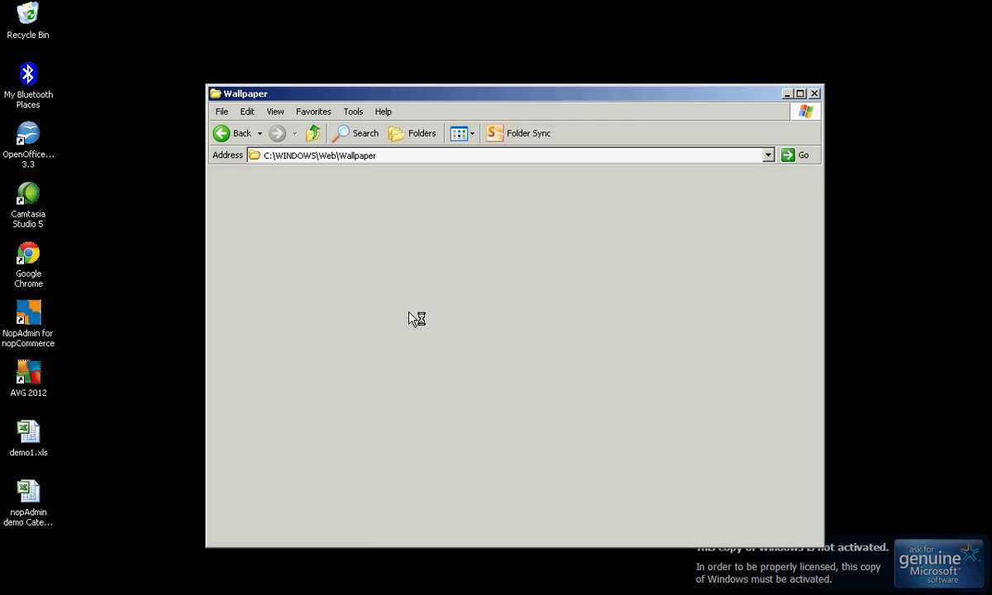
{"action": "double_click", "coordinate": [412, 270]}
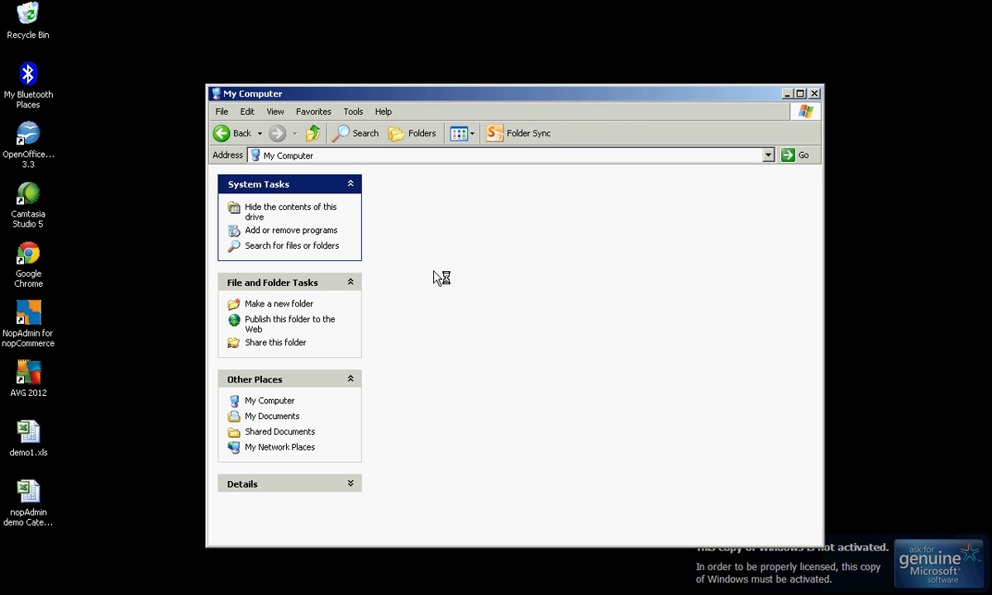
{"action": "right_click", "coordinate": [665, 399]}
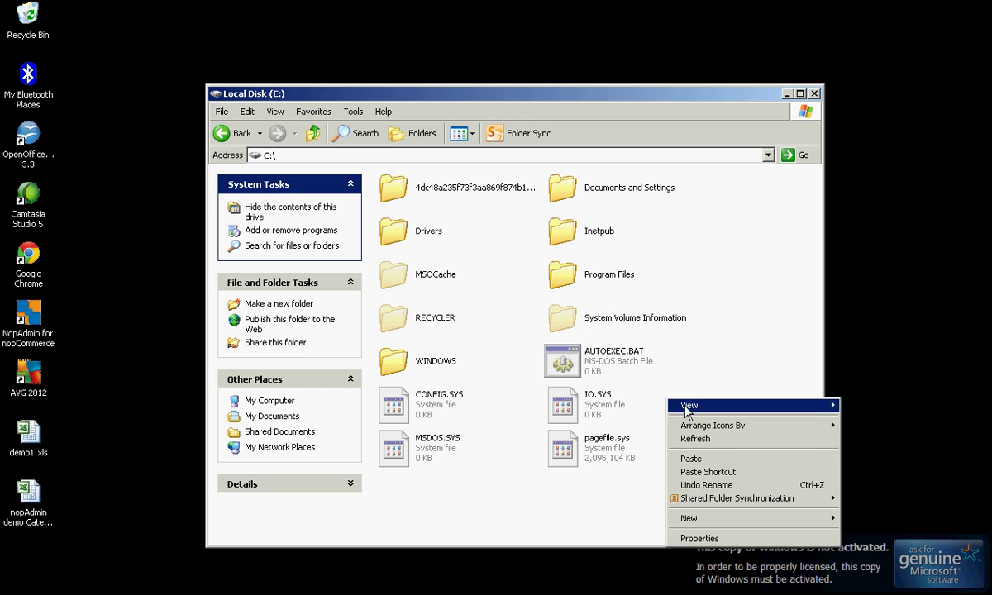
{"action": "left_click", "coordinate": [690, 459]}
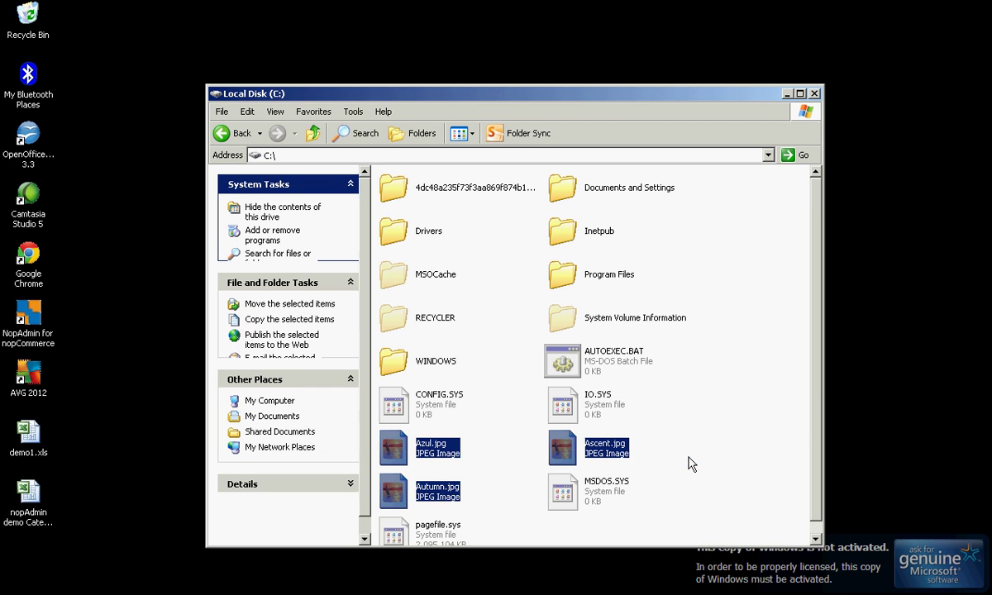
{"action": "left_click", "coordinate": [729, 451]}
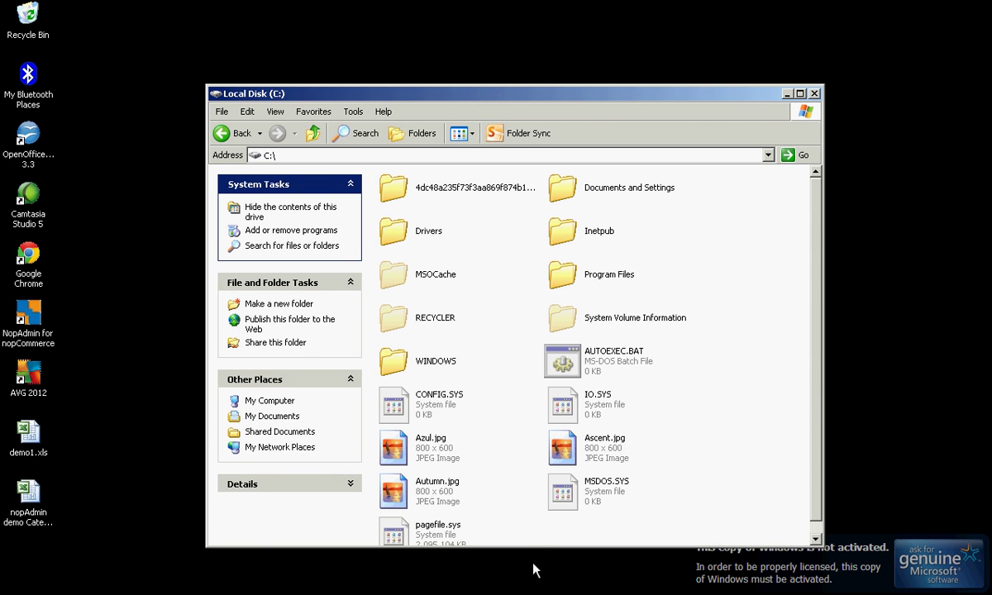
Switch to Excel and change the image path in the row 2 Category1 entry to c:\azul.jpg
{"action": "key", "text": "alt+Tab"}
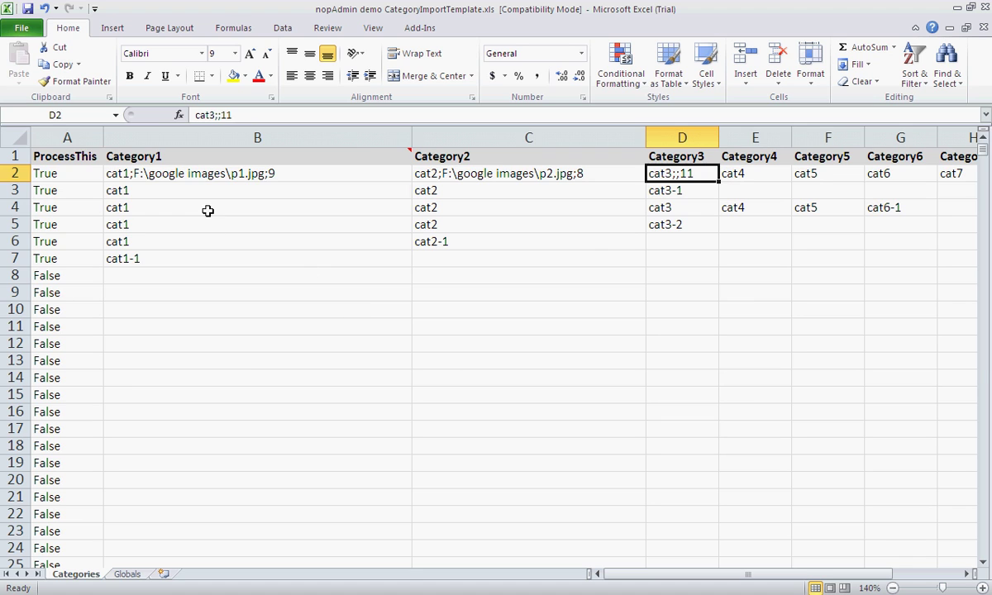
{"action": "left_click", "coordinate": [207, 184]}
{"action": "left_click", "coordinate": [180, 170]}
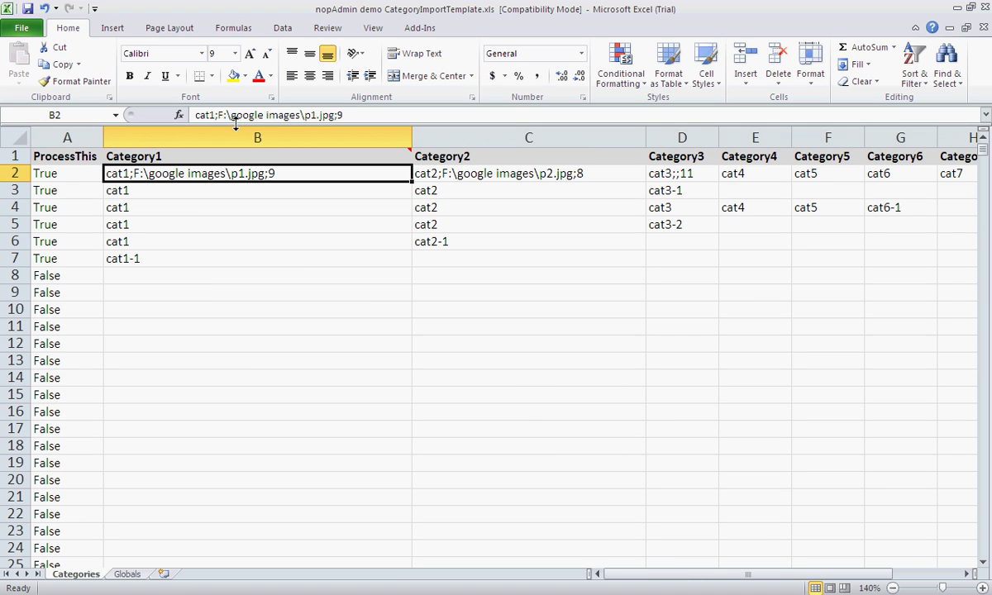
{"action": "left_click_drag", "start_coordinate": [225, 113], "coordinate": [290, 113]}
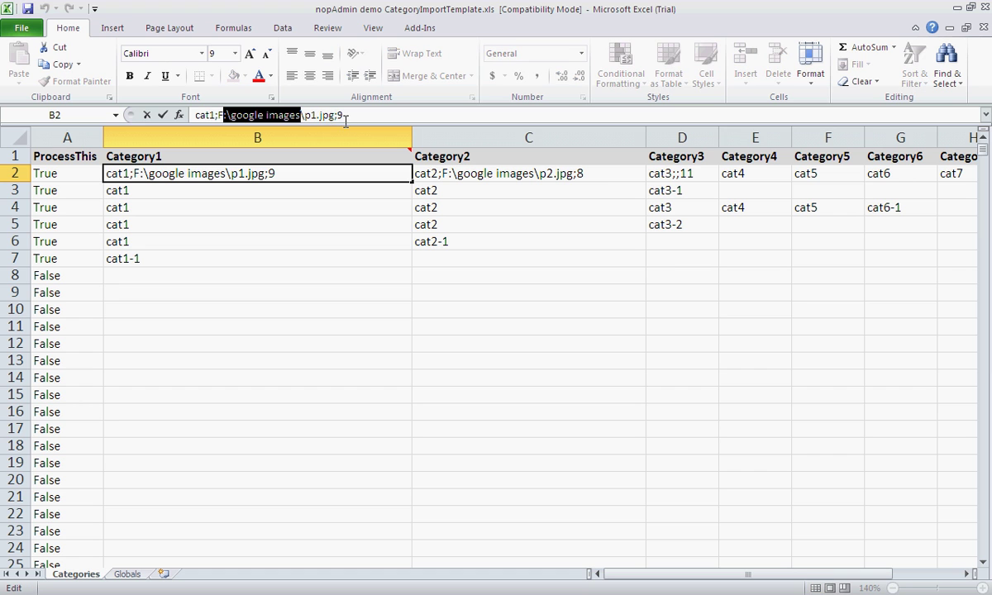
{"action": "key", "text": "Delete"}
{"action": "type", "text": "c:"}
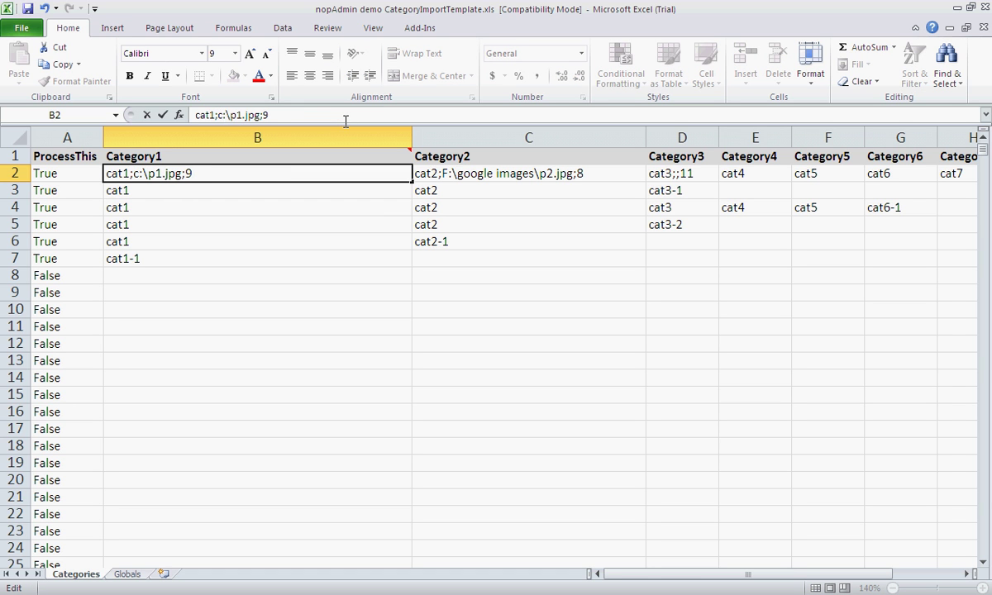
{"action": "type", "text": "azul"}
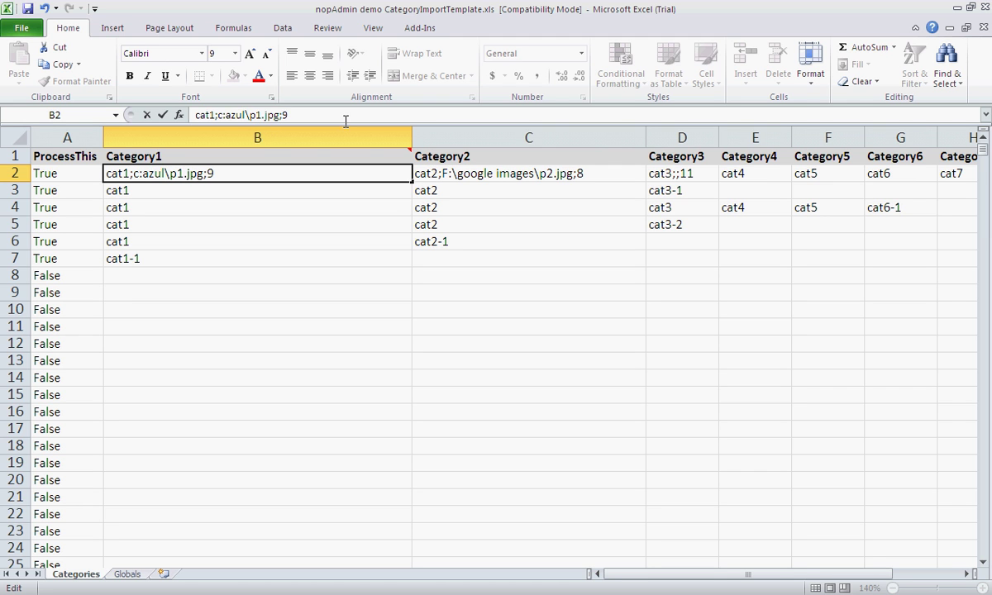
{"action": "key", "text": "BackSpace"}
{"action": "key", "text": "BackSpace"}
{"action": "key", "text": "BackSpace"}
{"action": "key", "text": "BackSpace"}
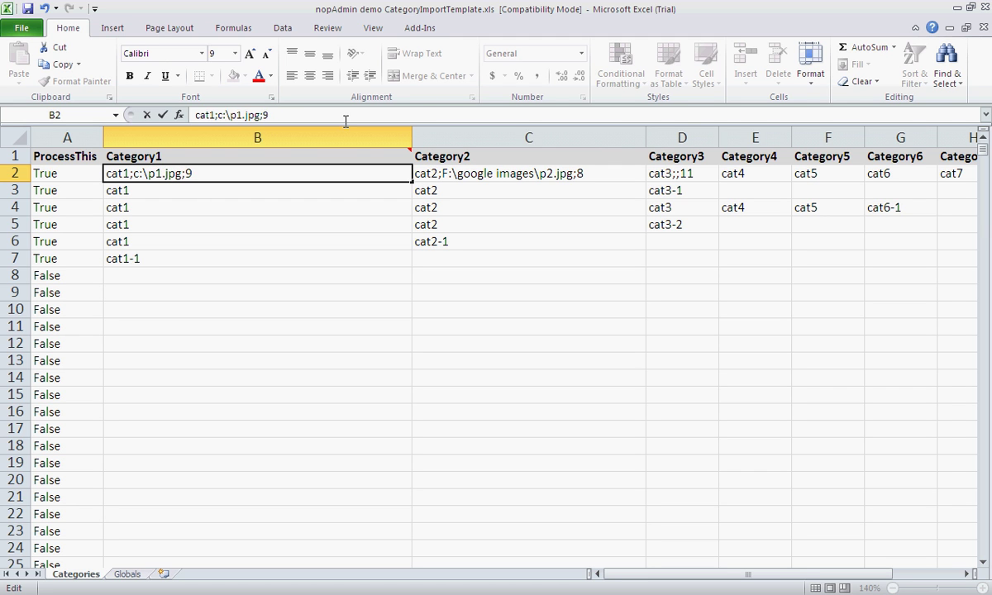
{"action": "type", "text": "\\azul."}
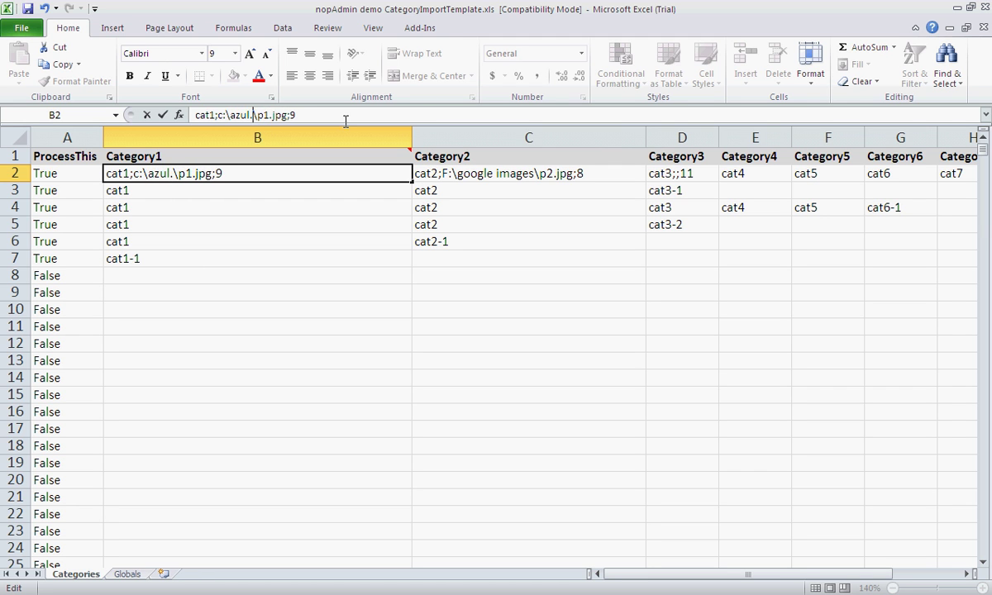
{"action": "type", "text": "jpg"}
{"action": "key", "text": "Delete"}
{"action": "key", "text": "Delete"}
{"action": "key", "text": "Delete"}
{"action": "key", "text": "Delete"}
{"action": "key", "text": "Delete"}
{"action": "key", "text": "Delete"}
{"action": "key", "text": "Delete"}
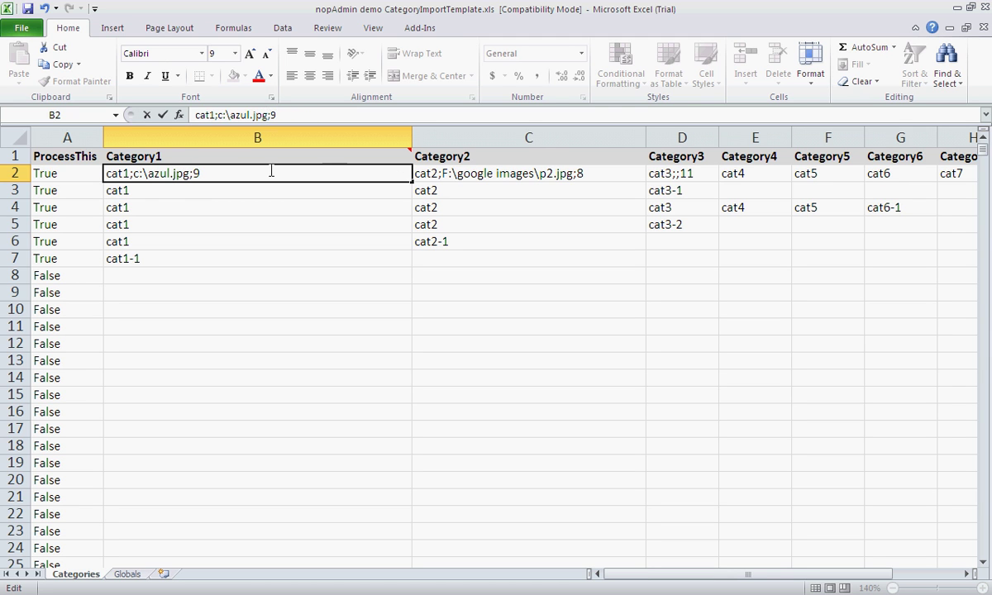
Replace the image path in the row 2 Category2 entry with c:\bliss.jpg
{"action": "left_click", "coordinate": [436, 169]}
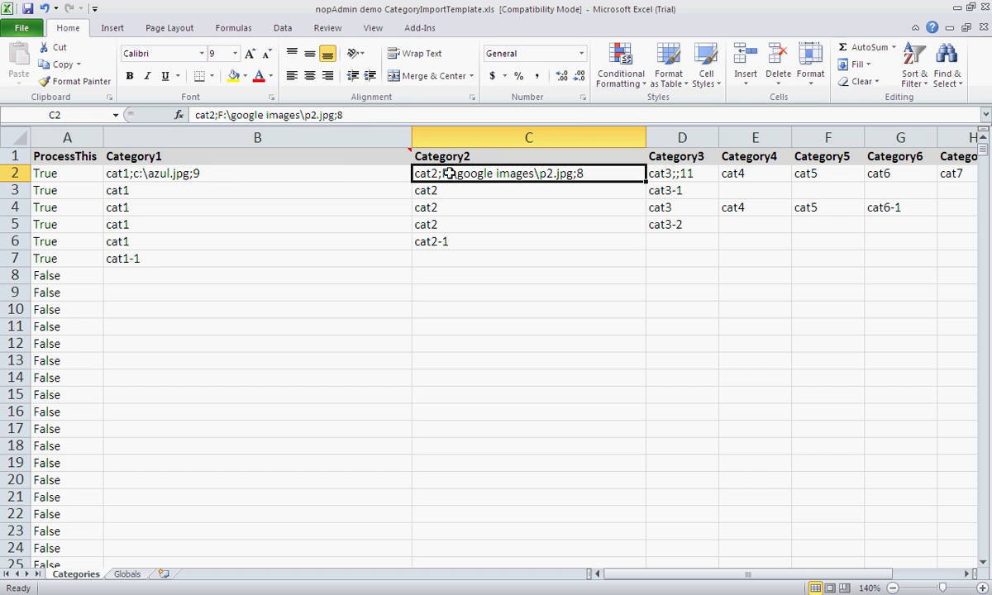
{"action": "left_click", "coordinate": [258, 115]}
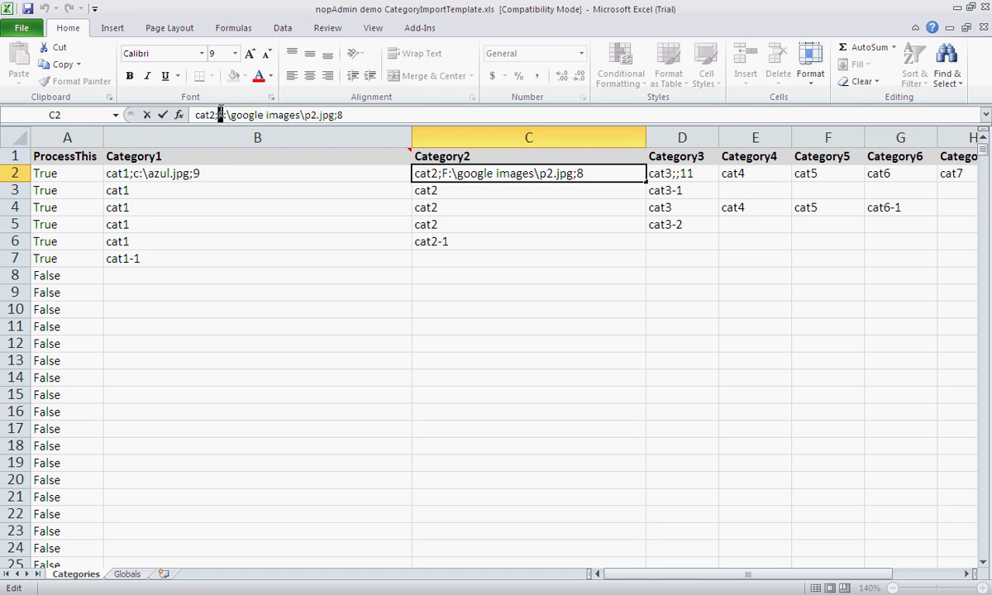
{"action": "left_click_drag", "start_coordinate": [219, 115], "coordinate": [316, 115]}
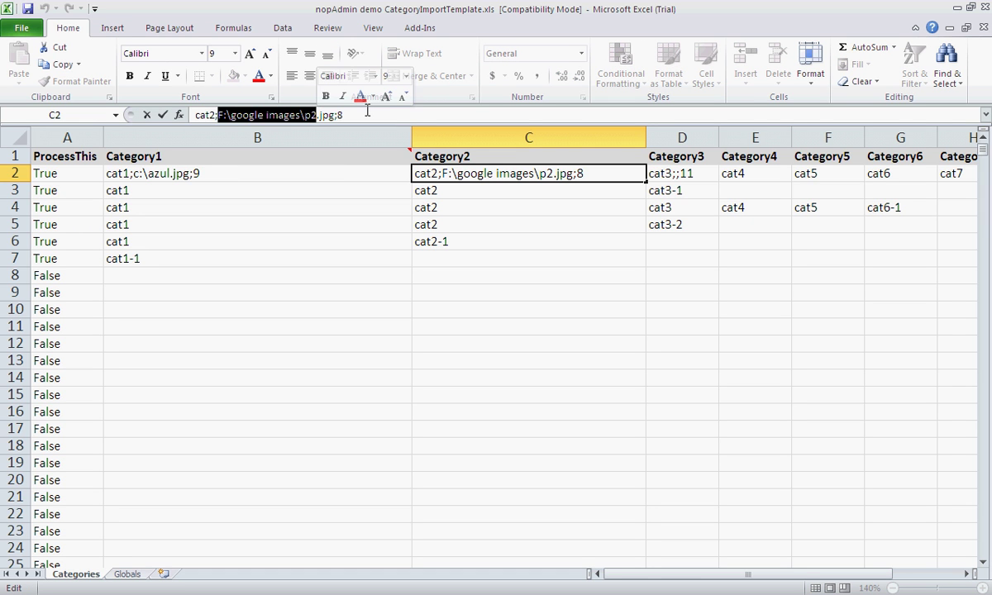
{"action": "type", "text": "c:\\"}
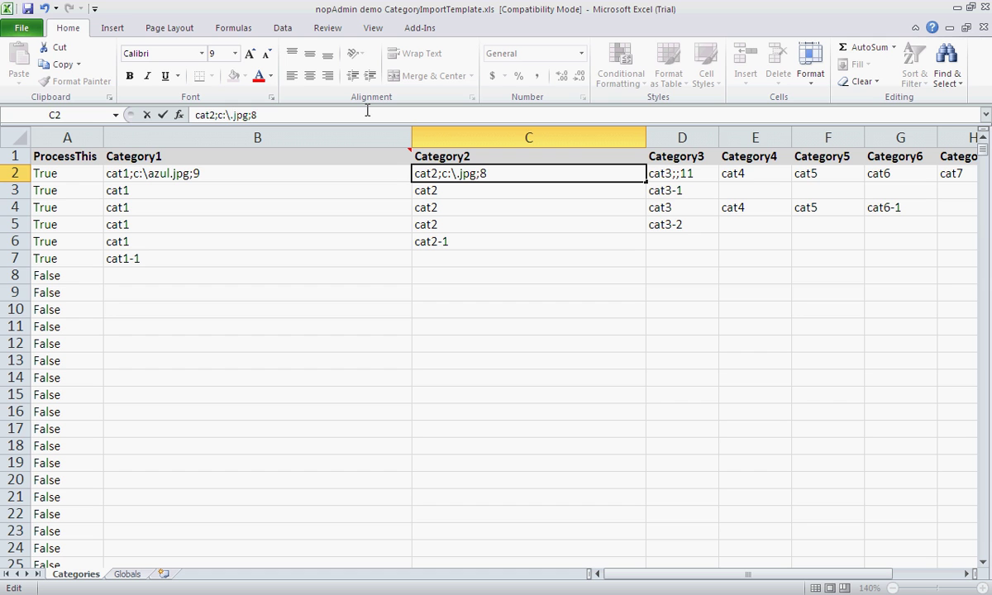
{"action": "type", "text": "bliss"}
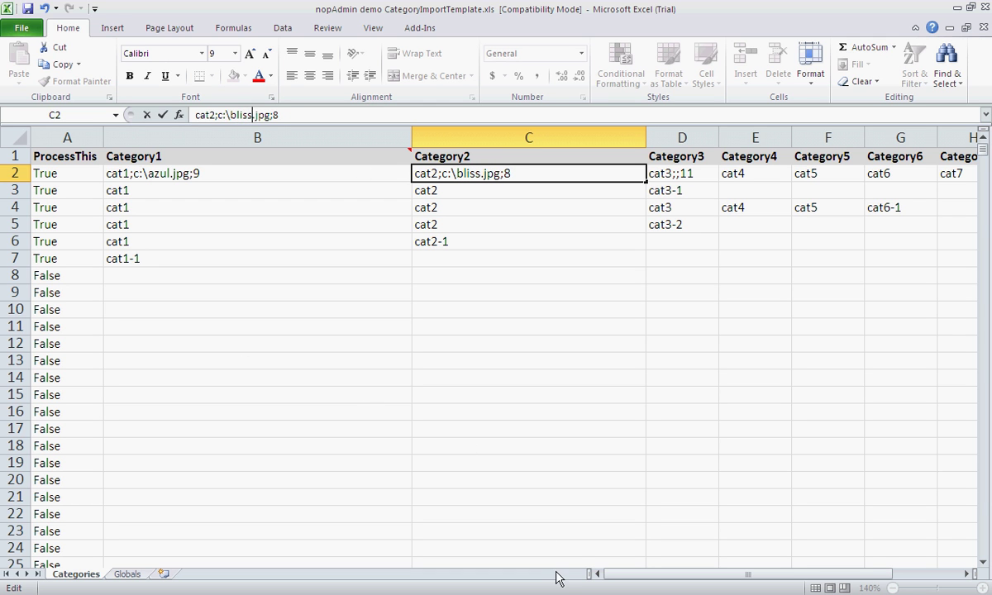
Check the image file names in C:\ and correct the path in the row 2 Category2 entry to c:\ascent.jpg
{"action": "key", "text": "alt+Tab"}
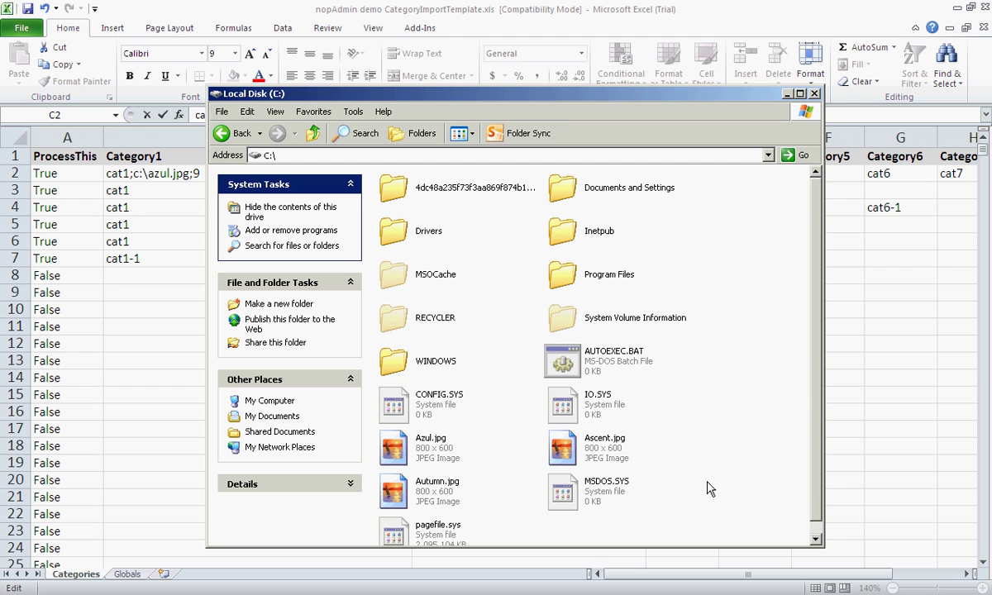
{"action": "left_click", "coordinate": [593, 451]}
{"action": "left_click", "coordinate": [298, 8]}
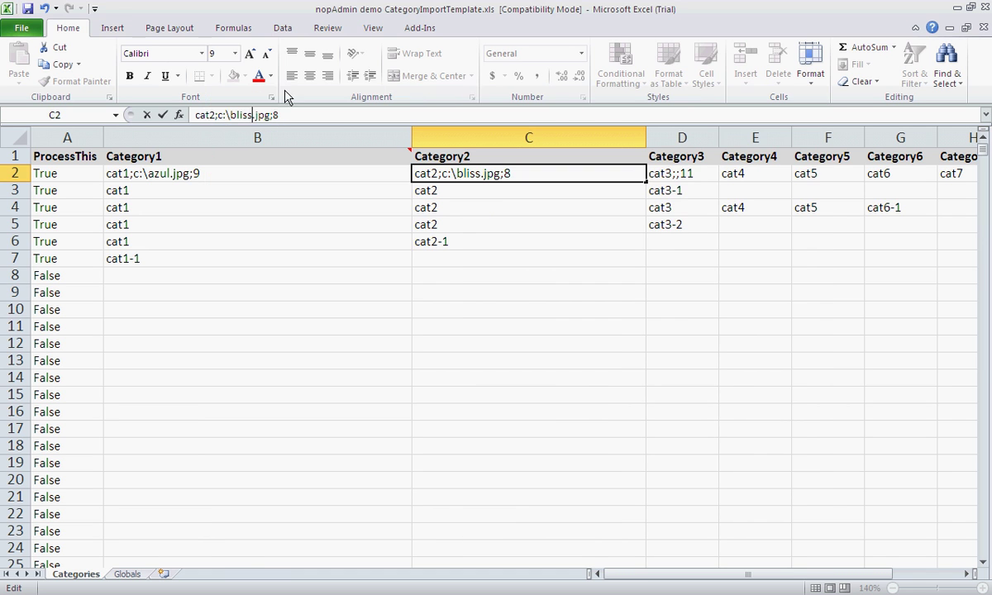
{"action": "key", "text": "BackSpace"}
{"action": "key", "text": "BackSpace"}
{"action": "key", "text": "BackSpace"}
{"action": "key", "text": "BackSpace"}
{"action": "key", "text": "BackSpace"}
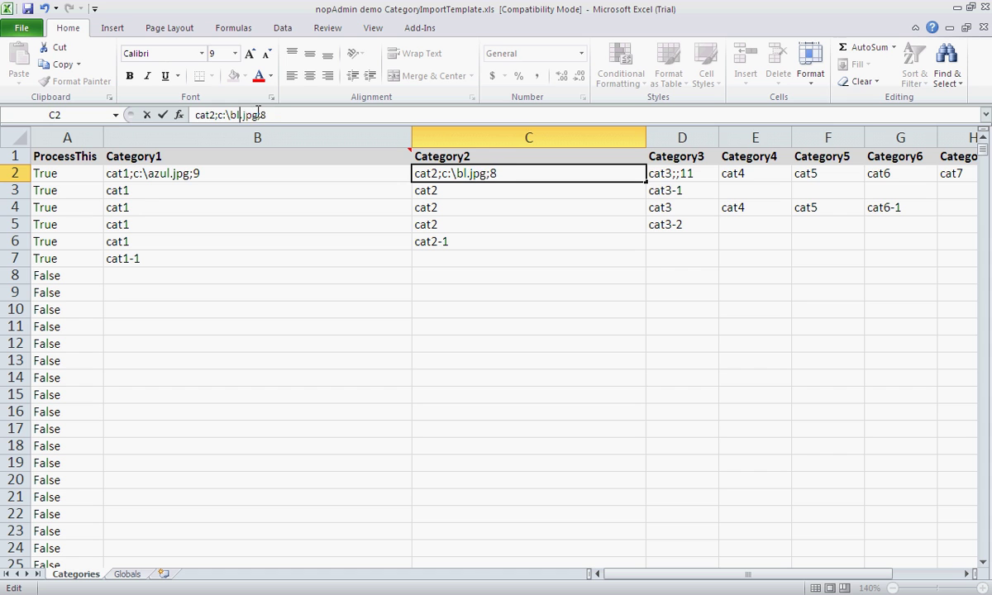
{"action": "type", "text": "ascent"}
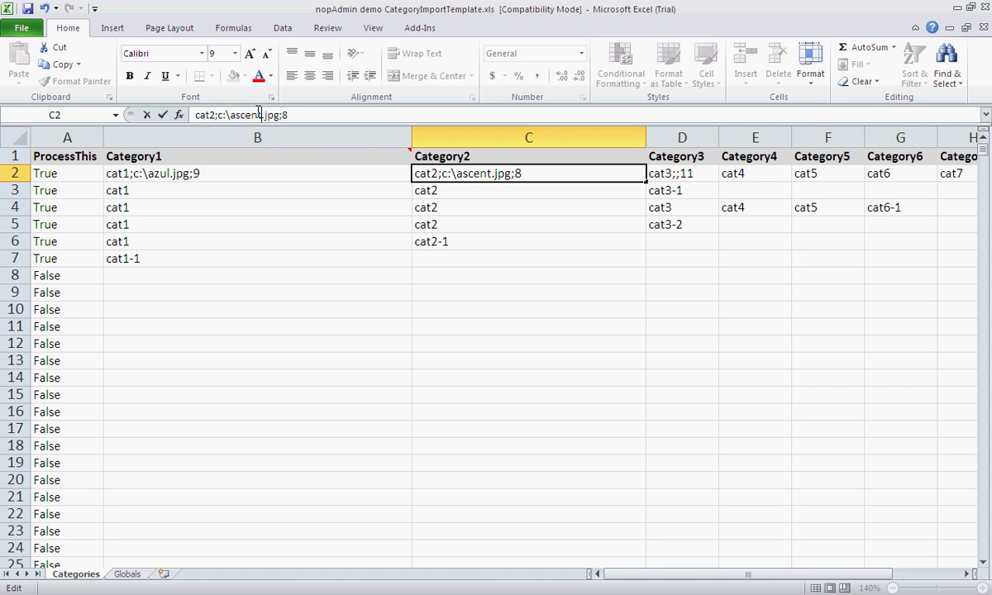
{"action": "left_click", "coordinate": [657, 172]}
{"action": "left_click", "coordinate": [503, 176]}
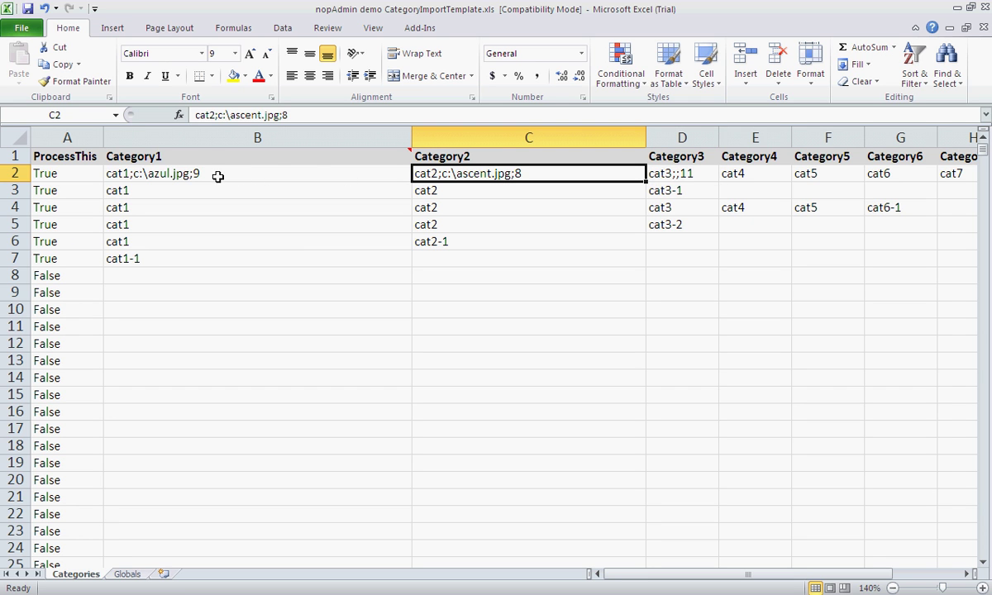
Insert the image path c:\autumn.jpg between the two semicolons of the row 2 Category3 entry
{"action": "left_click", "coordinate": [673, 177]}
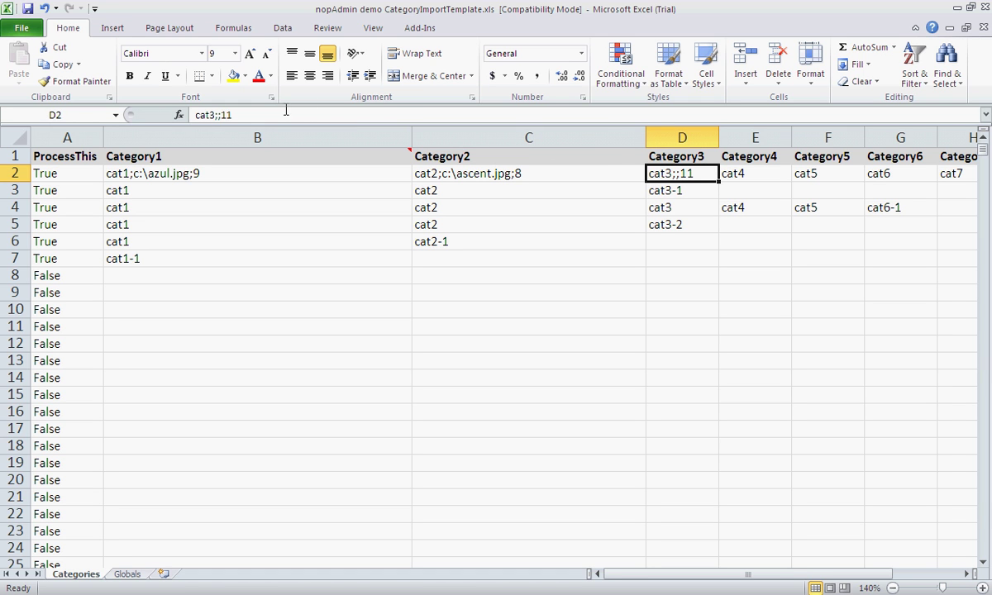
{"action": "left_click", "coordinate": [233, 115]}
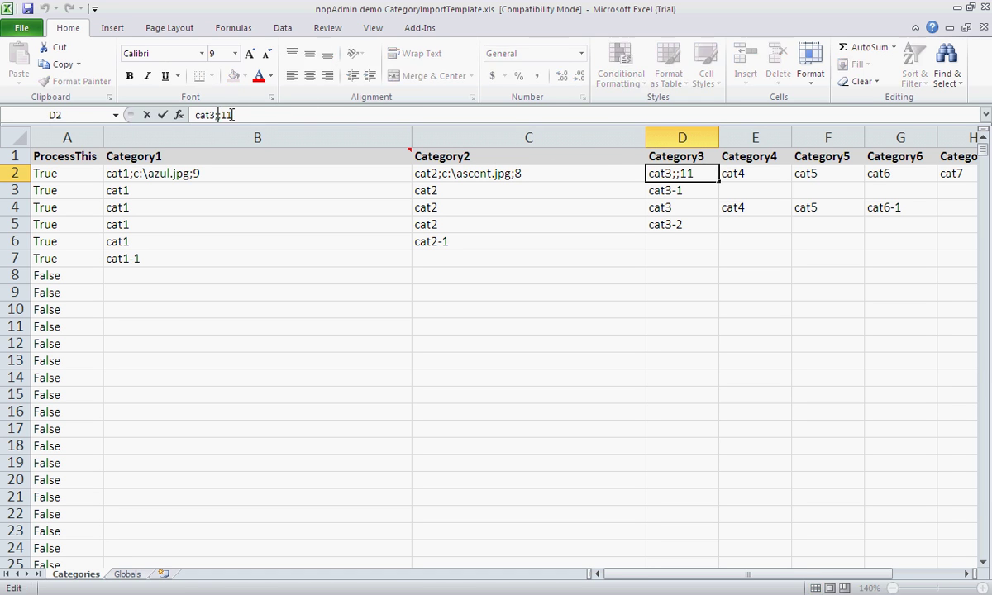
{"action": "type", "text": "c:"}
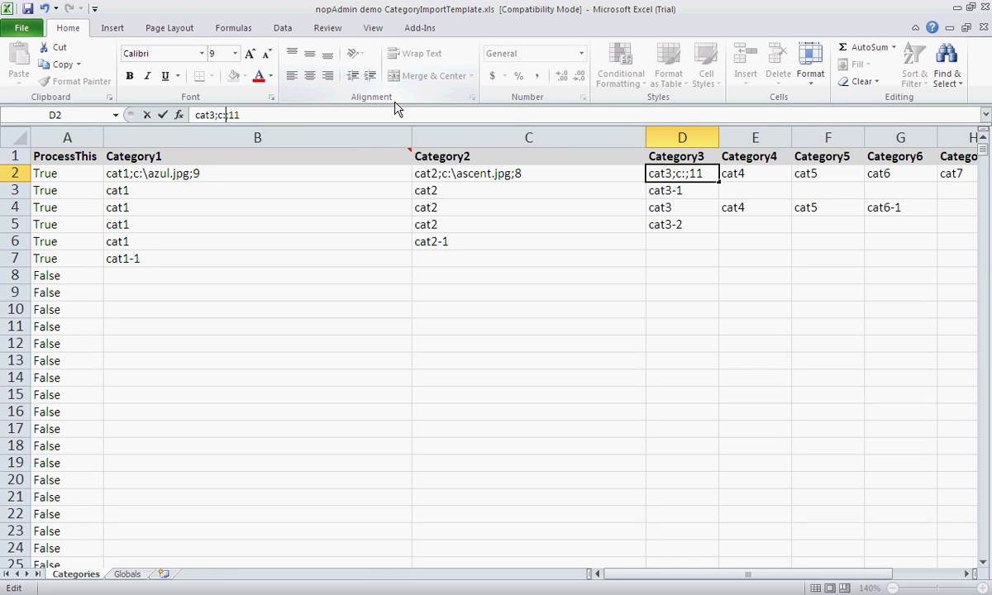
{"action": "type", "text": "\\autumn"}
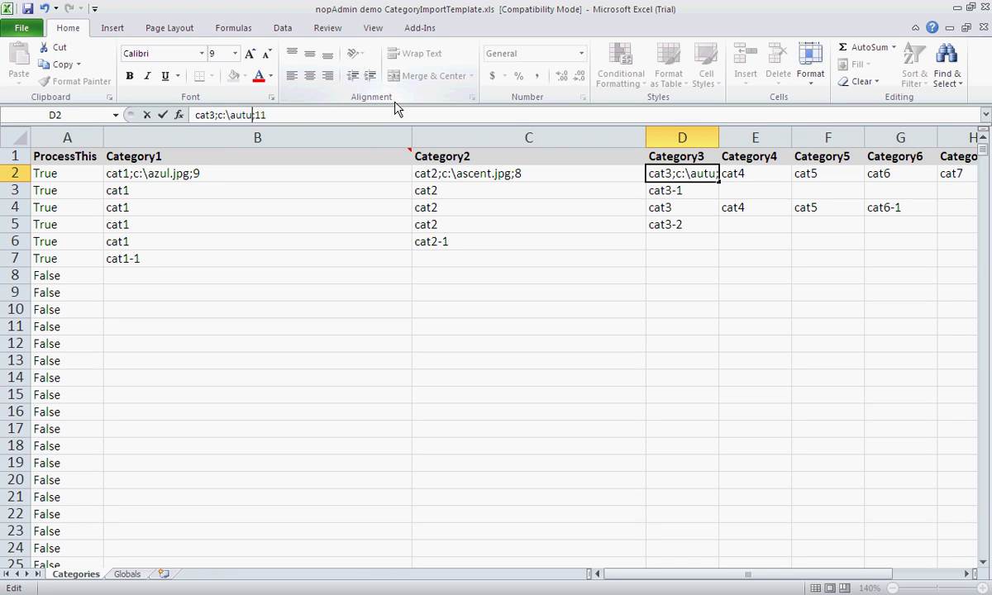
{"action": "type", "text": ".jpg"}
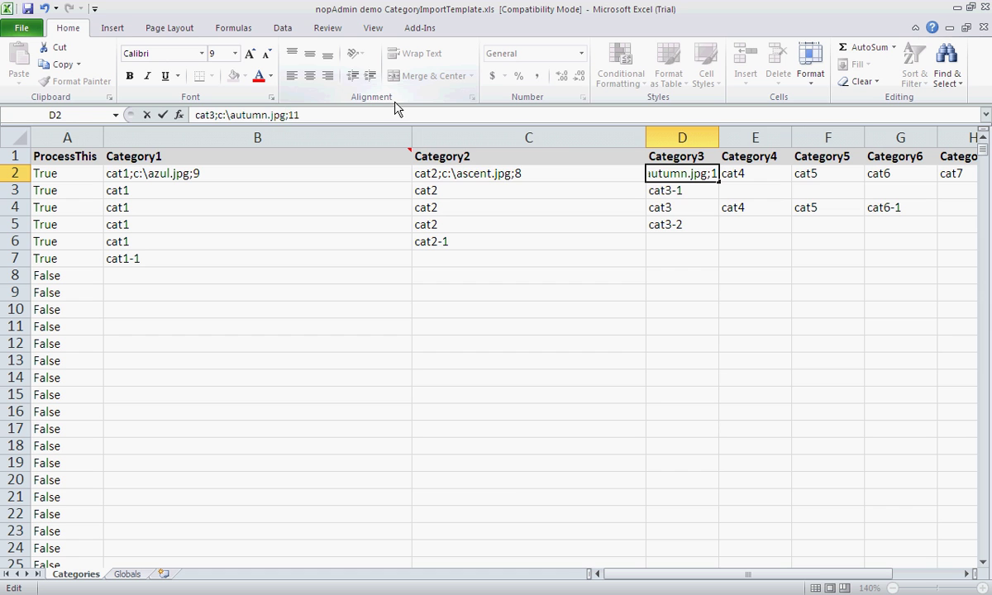
Check the files Azul.jpg, Ascent.jpg and Autumn.jpg in C:\ in Windows Explorer and return to Excel
{"action": "key", "text": "alt+Tab"}
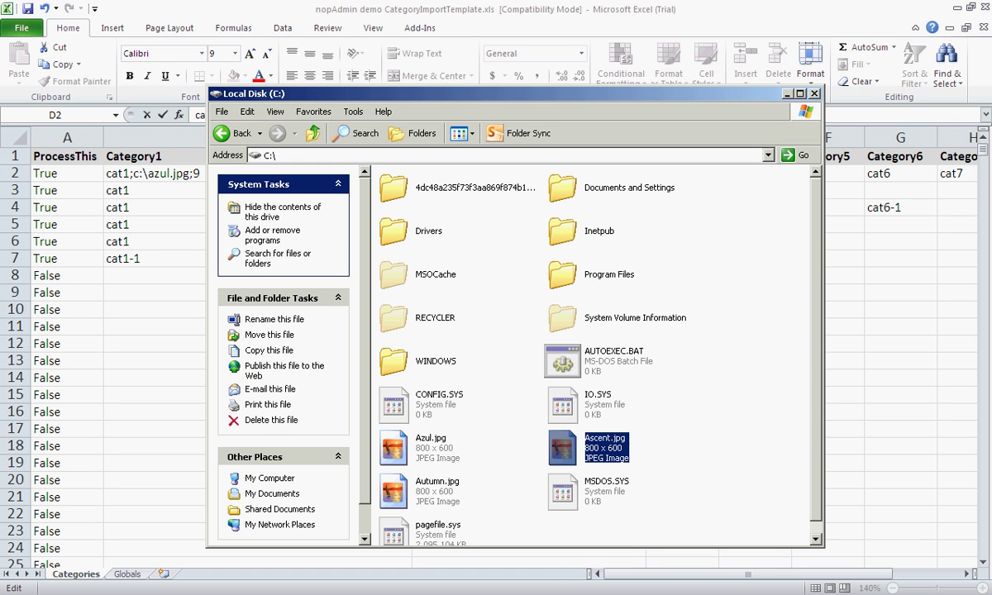
{"action": "left_click", "coordinate": [417, 438]}
{"action": "left_click", "coordinate": [593, 457]}
{"action": "left_click", "coordinate": [422, 492]}
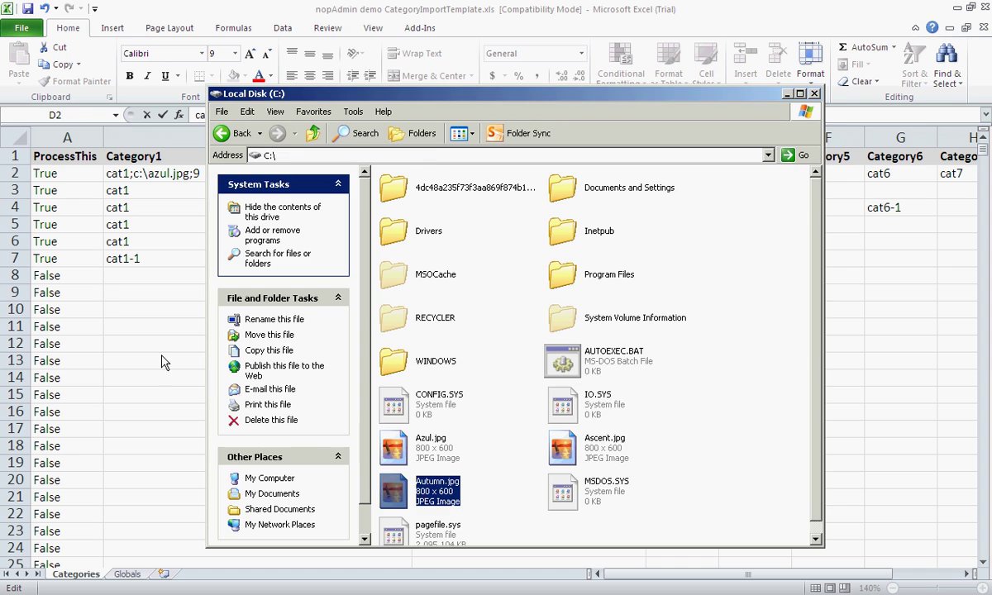
{"action": "key", "text": "alt+Tab"}
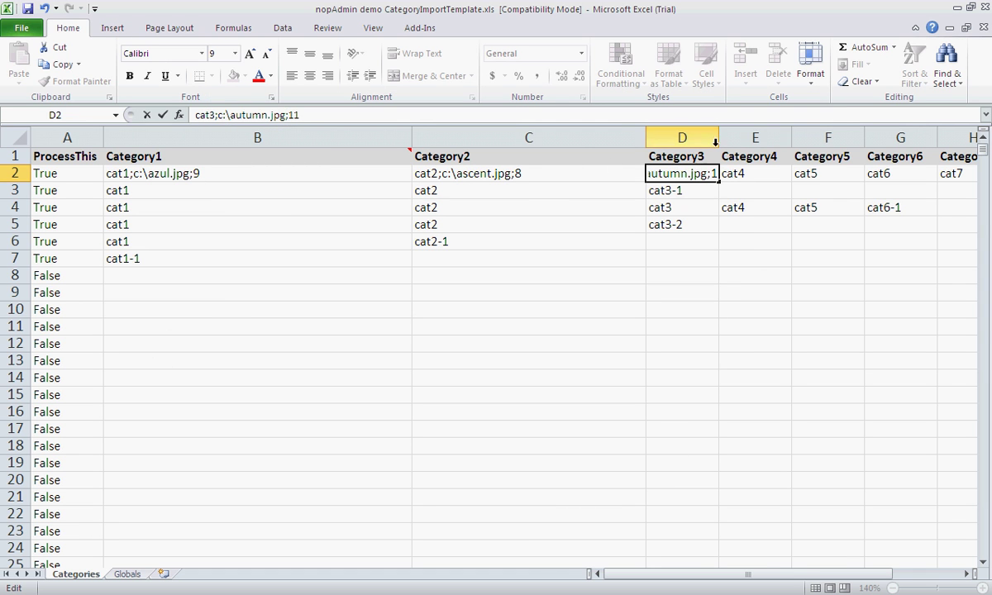
Widen the Category3 column to fit its full row 2 entry
{"action": "left_click", "coordinate": [739, 132]}
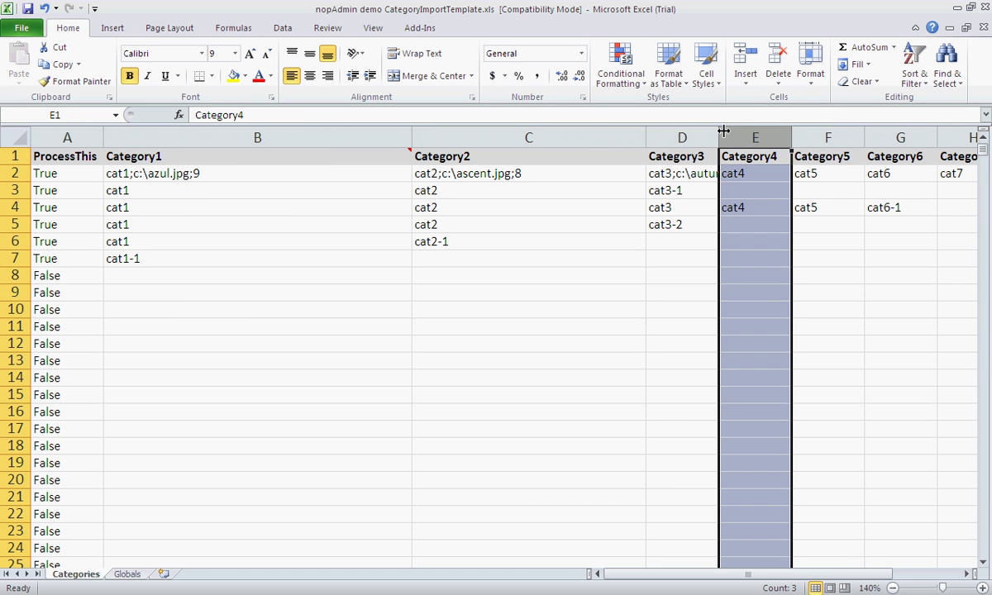
{"action": "left_click_drag", "start_coordinate": [720, 133], "coordinate": [774, 134]}
{"action": "left_click", "coordinate": [725, 256]}
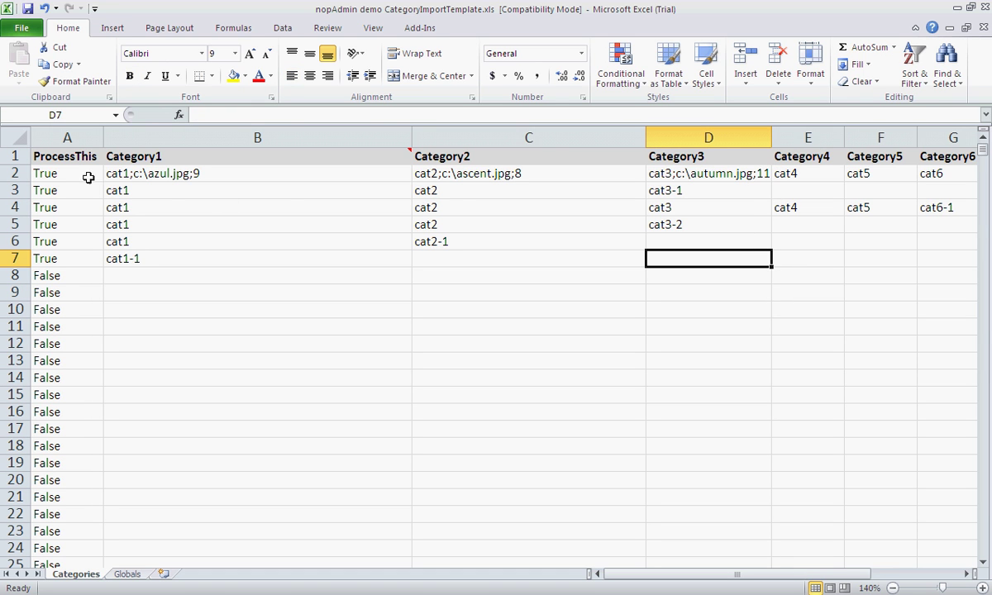
Review the row 2 entries from Category1 through Category4, including their image paths and trailing numbers
{"action": "left_click", "coordinate": [134, 176]}
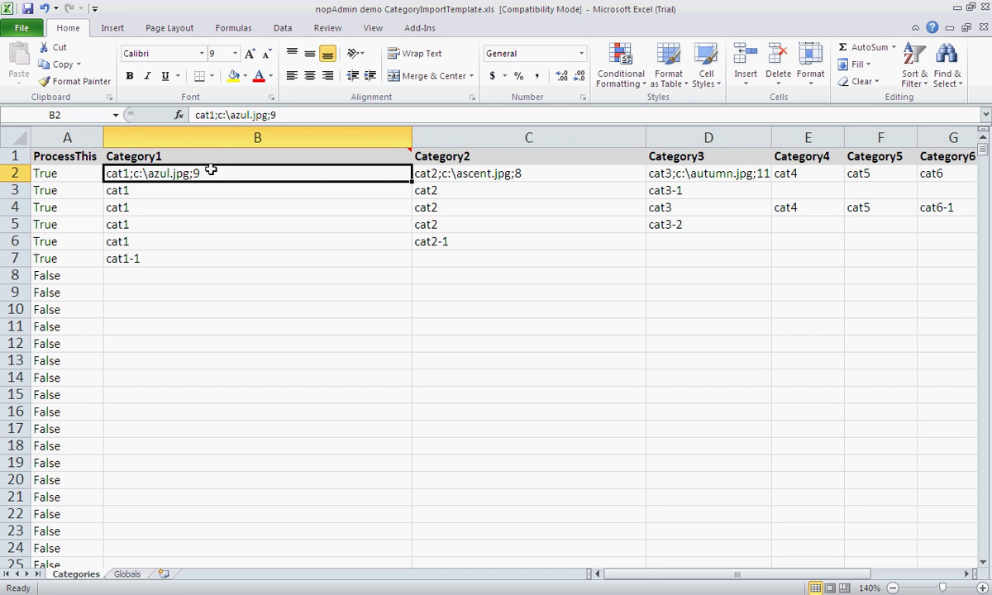
{"action": "left_click", "coordinate": [477, 174]}
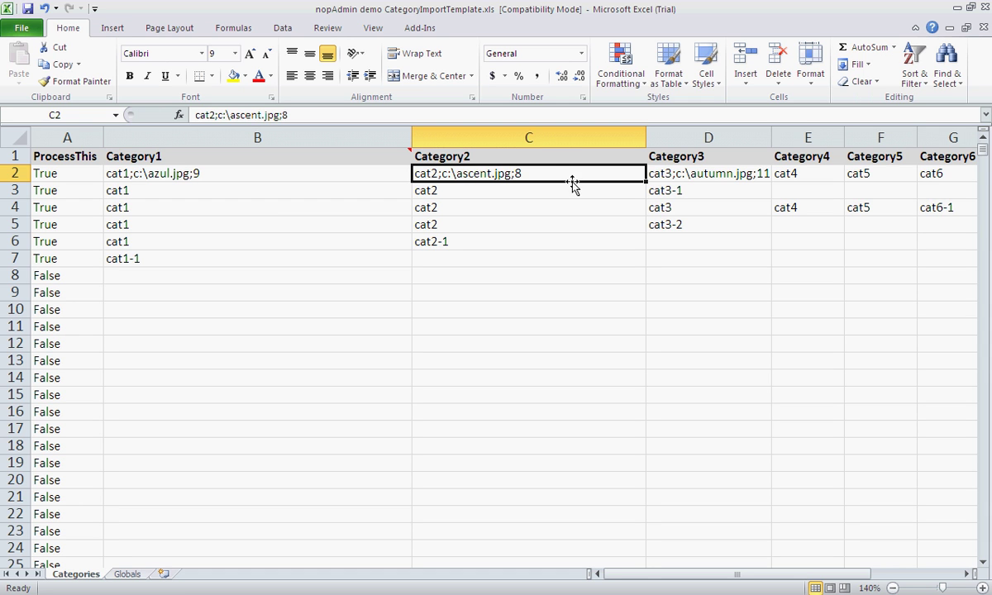
{"action": "left_click", "coordinate": [661, 179]}
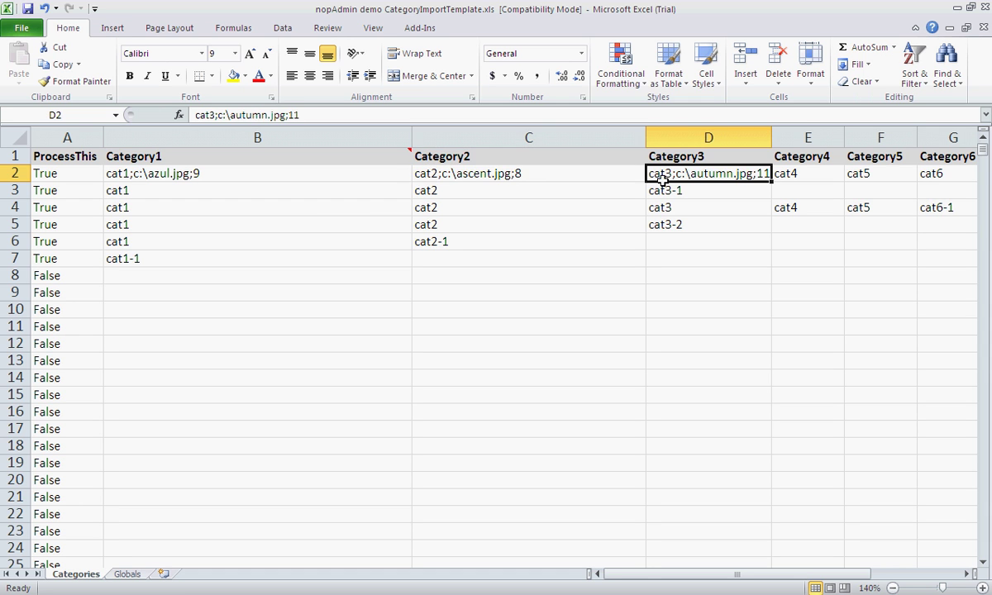
{"action": "left_click", "coordinate": [786, 177]}
{"action": "left_click_drag", "start_coordinate": [674, 567], "coordinate": [569, 548]}
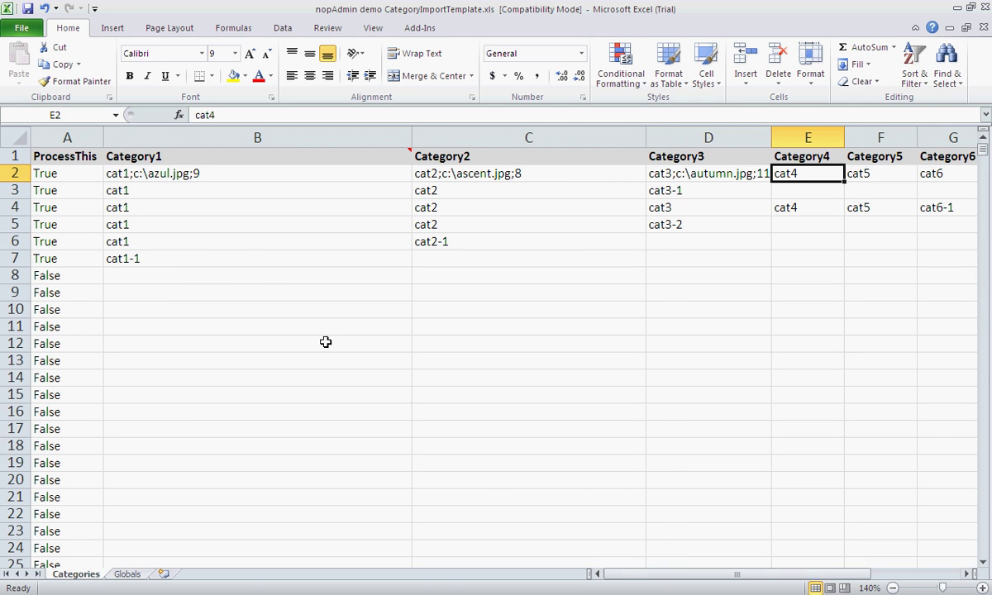
Compare the row 3 category path, ending in cat3-1, with the Category1 to Category3 entries in row 2
{"action": "left_click", "coordinate": [128, 176]}
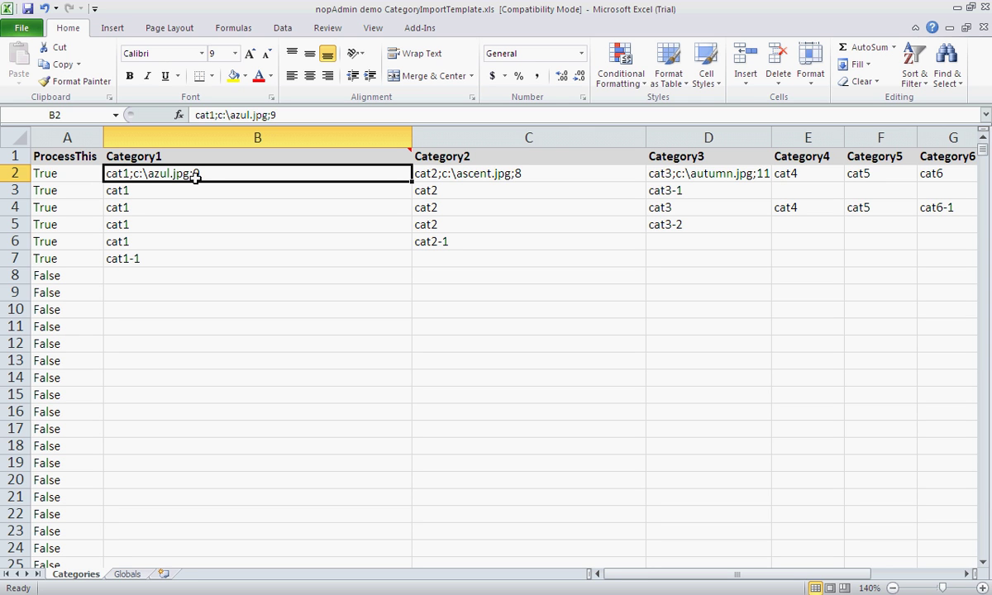
{"action": "left_click", "coordinate": [129, 190]}
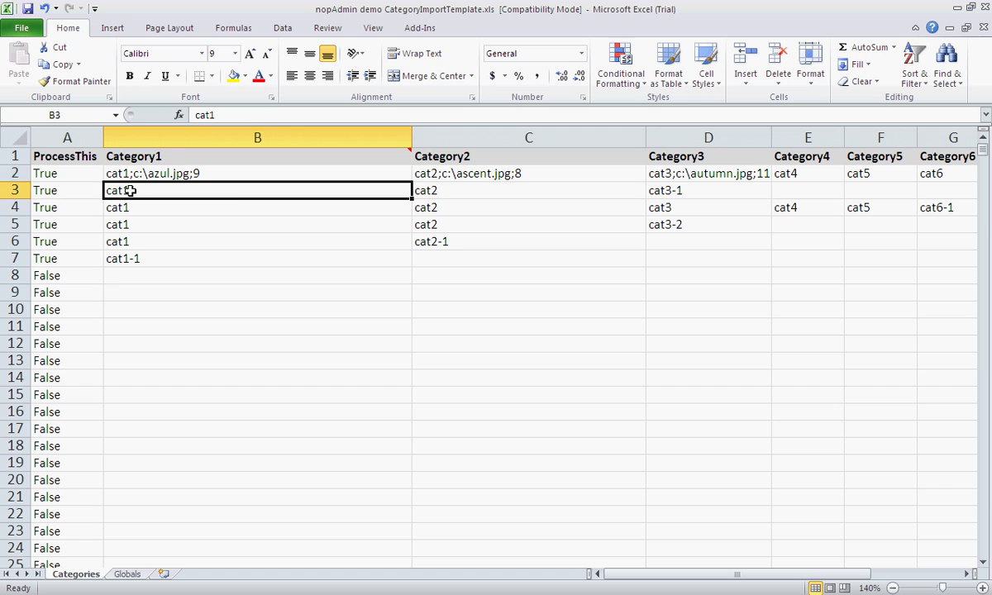
{"action": "left_click", "coordinate": [434, 193]}
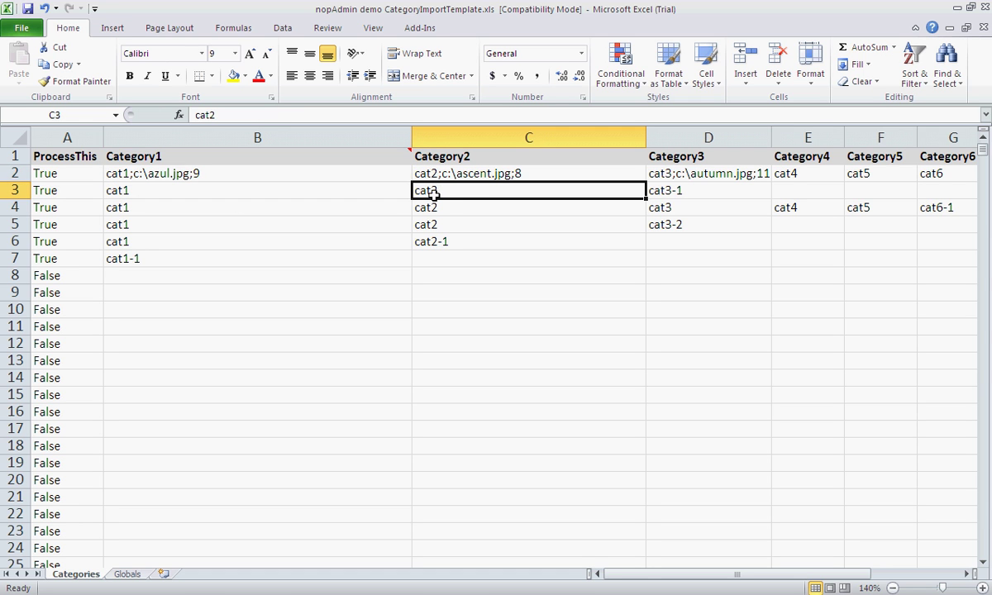
{"action": "left_click", "coordinate": [672, 176]}
{"action": "left_click", "coordinate": [671, 189]}
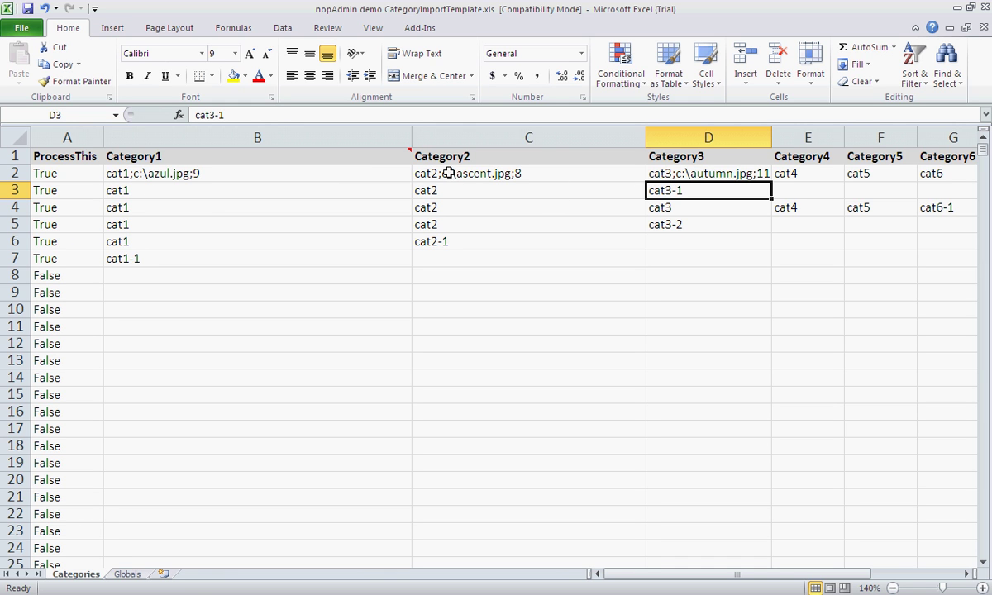
{"action": "left_click", "coordinate": [423, 173]}
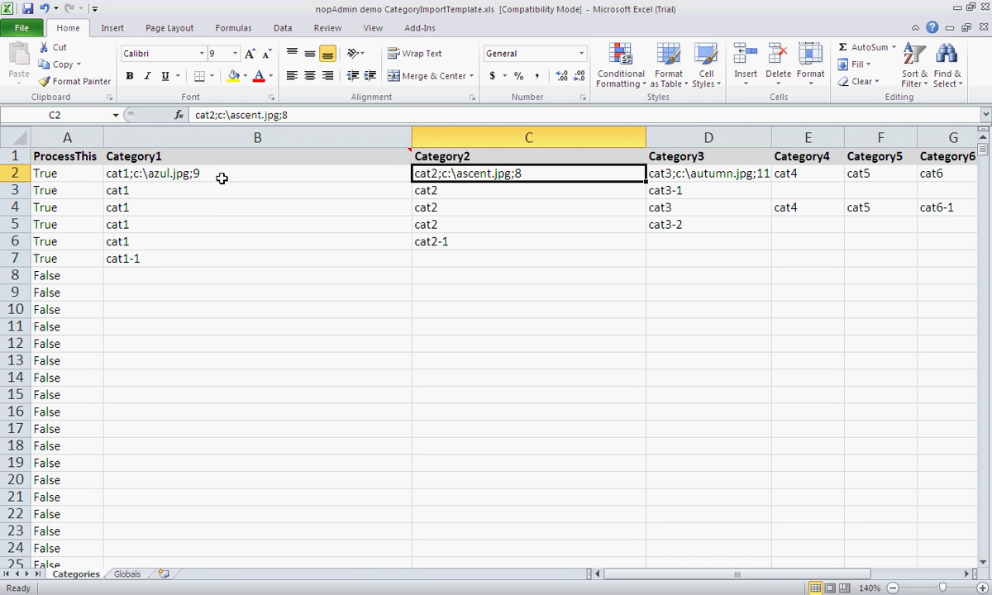
{"action": "left_click", "coordinate": [130, 175]}
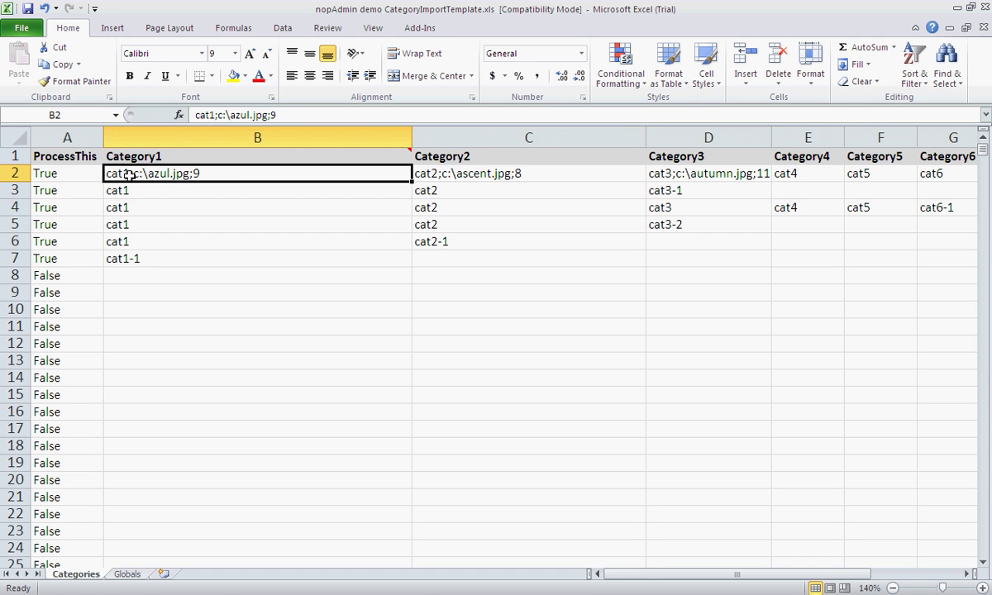
{"action": "mouse_move", "coordinate": [140, 166]}
{"action": "left_click", "coordinate": [446, 172]}
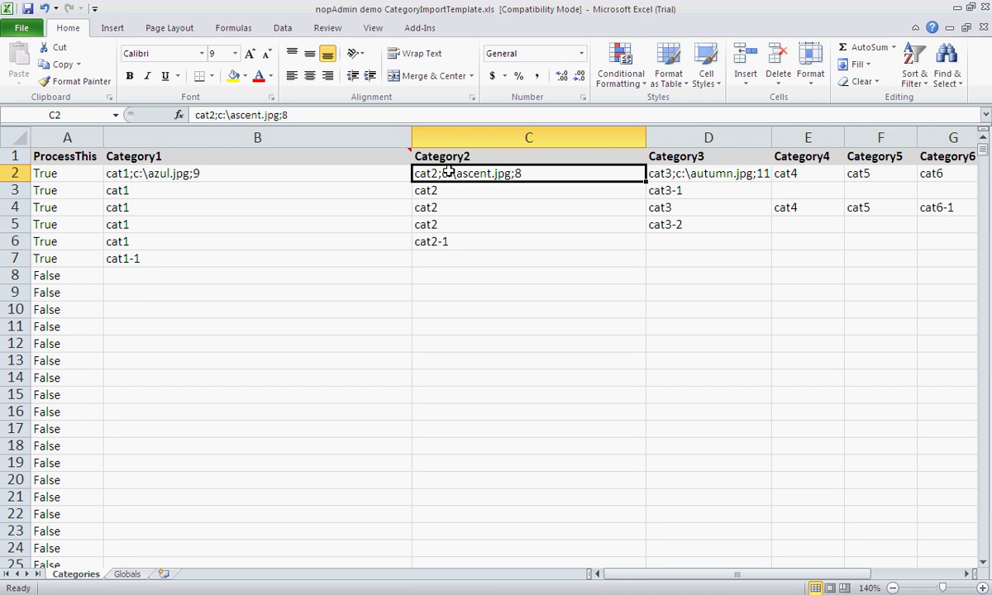
{"action": "left_click", "coordinate": [682, 176]}
{"action": "left_click", "coordinate": [684, 192]}
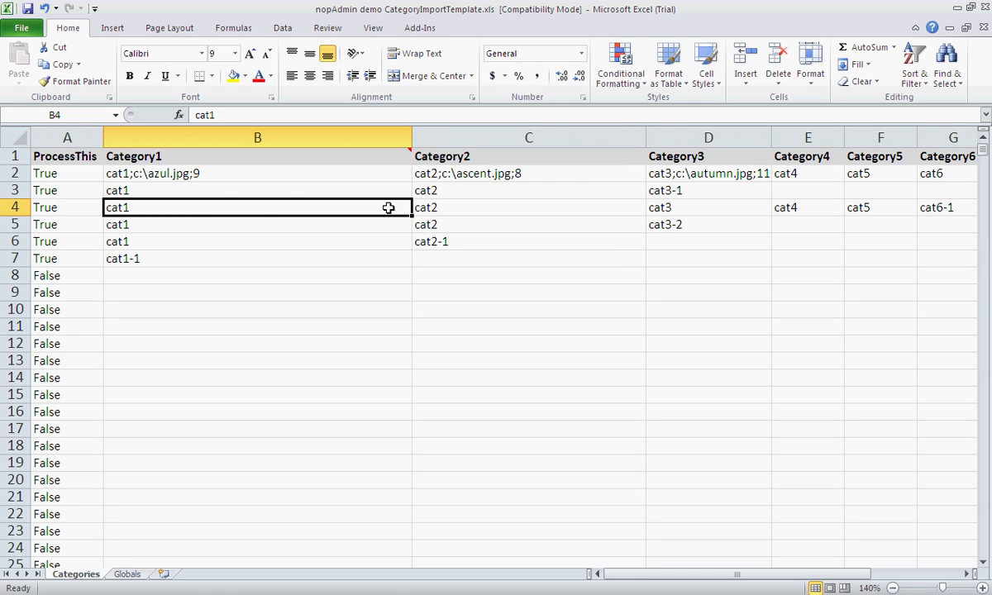
Trace the row 4 category path from Category1 to Category6 and compare its cat6-1 entry with row 2
{"action": "left_click", "coordinate": [128, 173]}
{"action": "left_click", "coordinate": [126, 190]}
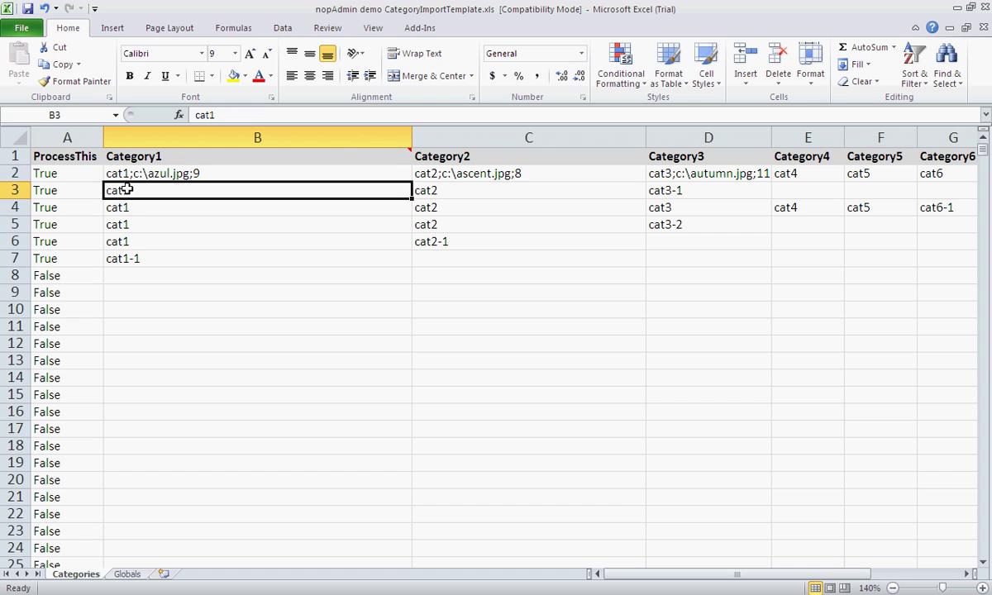
{"action": "left_click", "coordinate": [126, 204]}
{"action": "left_click", "coordinate": [421, 208]}
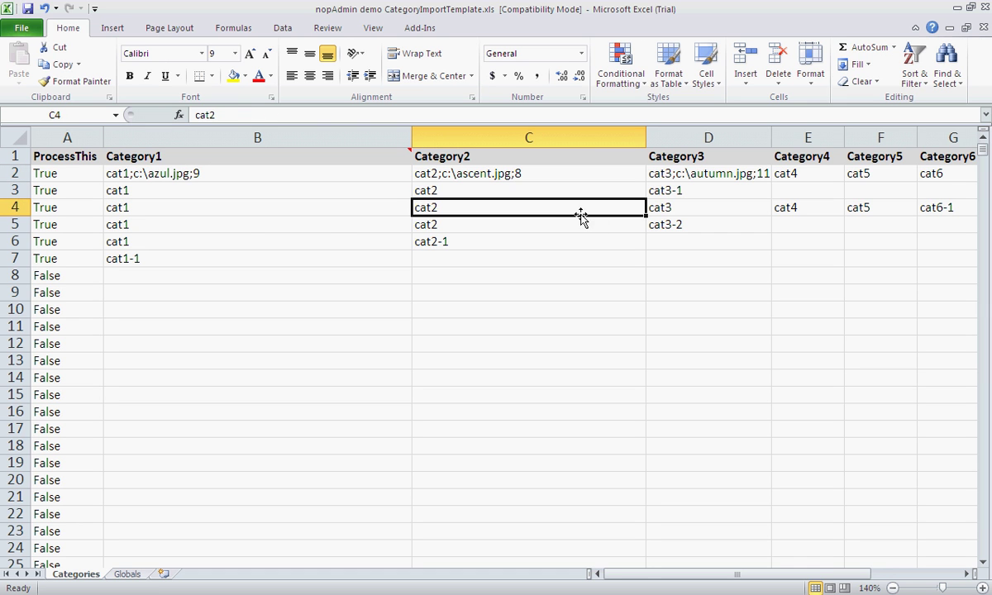
{"action": "left_click", "coordinate": [653, 209]}
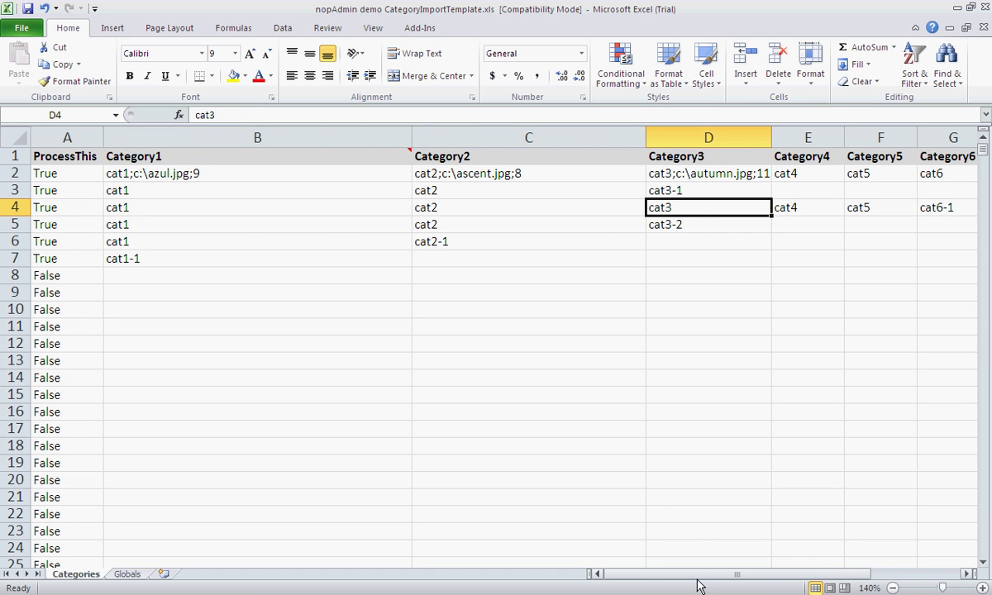
{"action": "left_click_drag", "start_coordinate": [699, 576], "coordinate": [748, 578]}
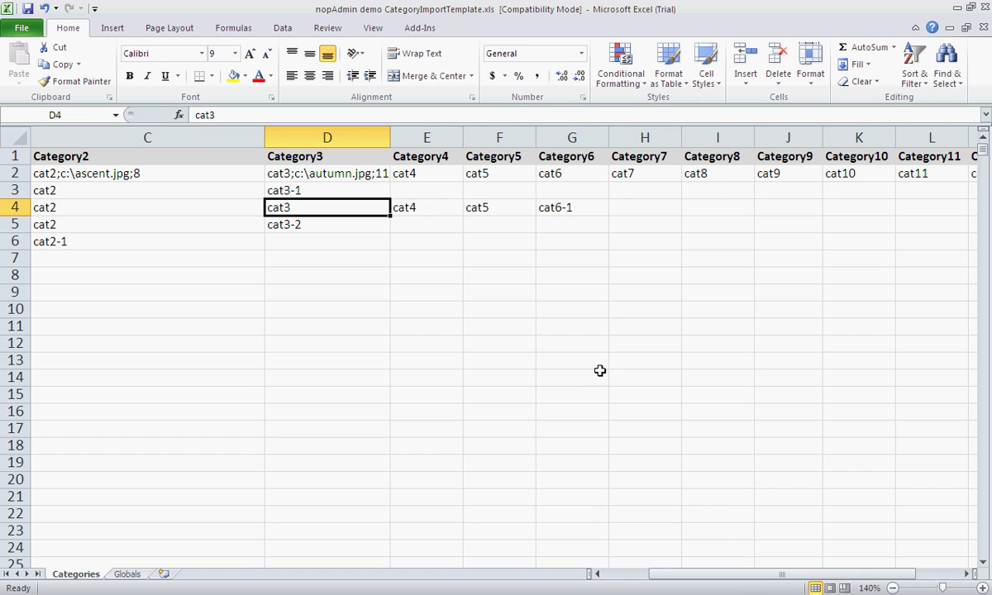
{"action": "left_click", "coordinate": [430, 211]}
{"action": "left_click", "coordinate": [486, 217]}
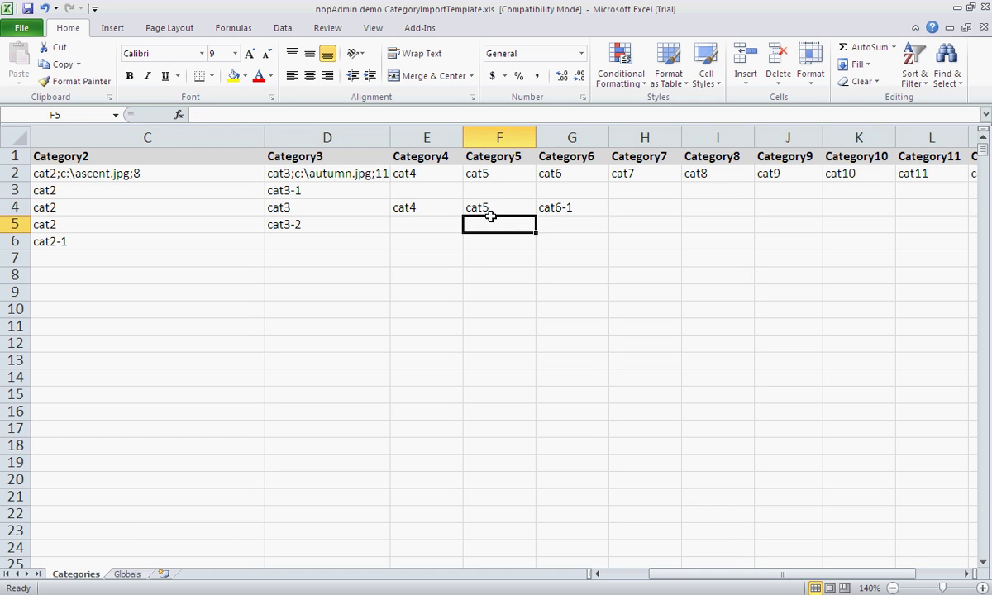
{"action": "left_click", "coordinate": [538, 207]}
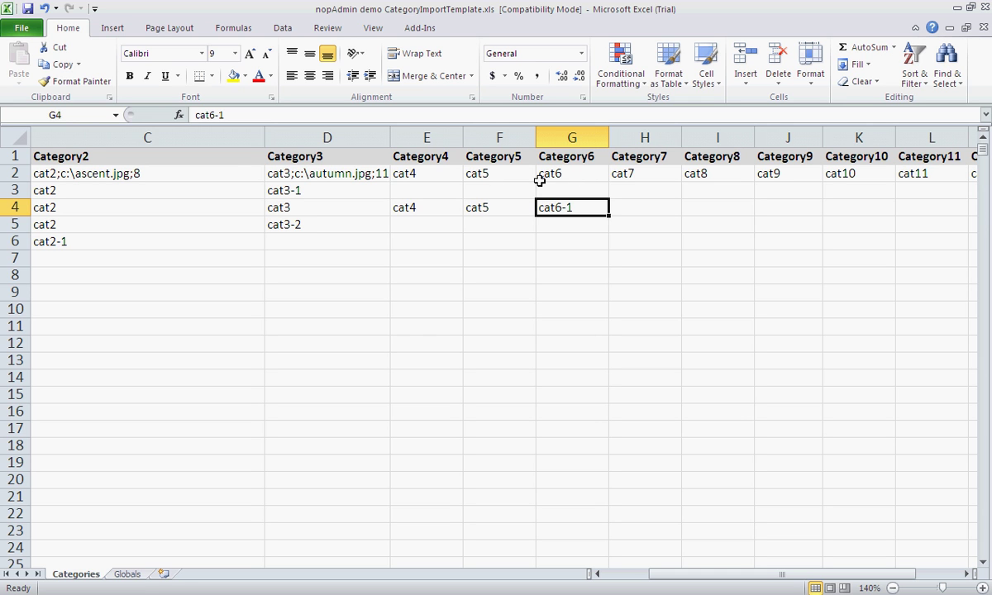
{"action": "left_click", "coordinate": [561, 177]}
{"action": "left_click", "coordinate": [562, 204]}
{"action": "left_click_drag", "start_coordinate": [719, 576], "coordinate": [653, 581]}
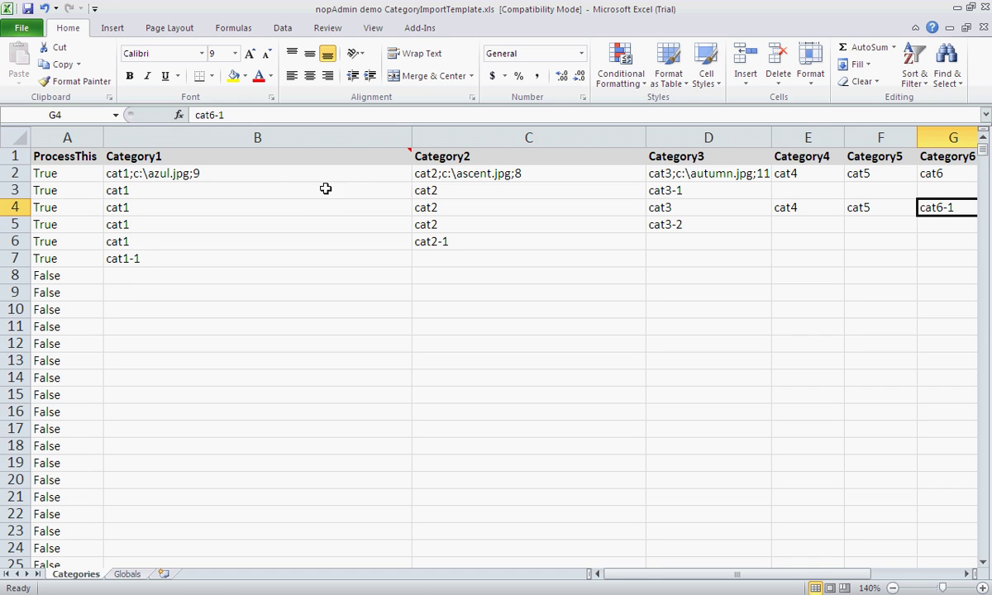
Examine the Category1 entries down the rows, along with the cat2-1 entry in row 6 and cat1-1 in row 7
{"action": "left_click", "coordinate": [291, 176]}
{"action": "left_click", "coordinate": [333, 191]}
{"action": "left_click", "coordinate": [334, 211]}
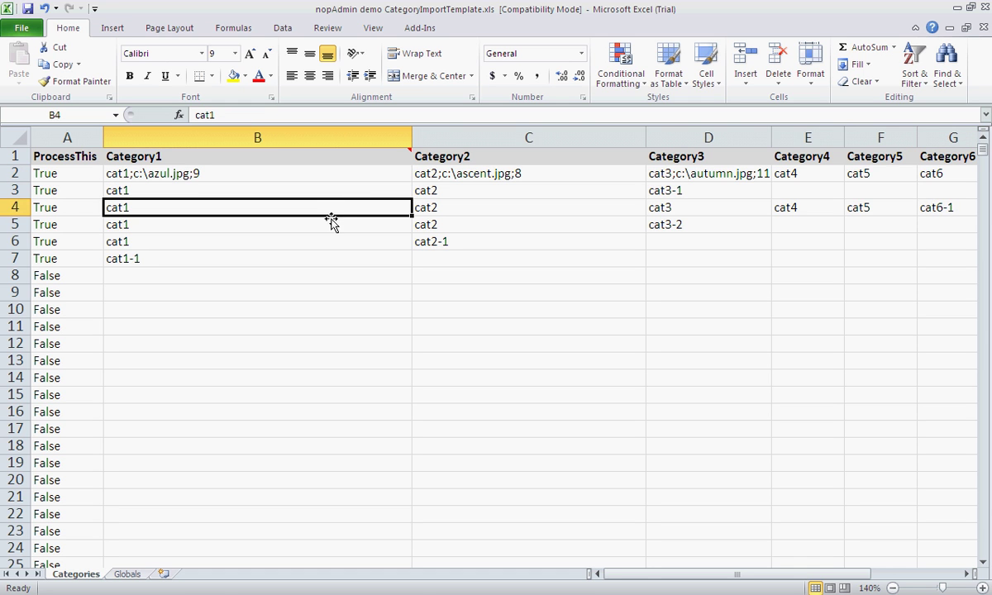
{"action": "left_click", "coordinate": [327, 237]}
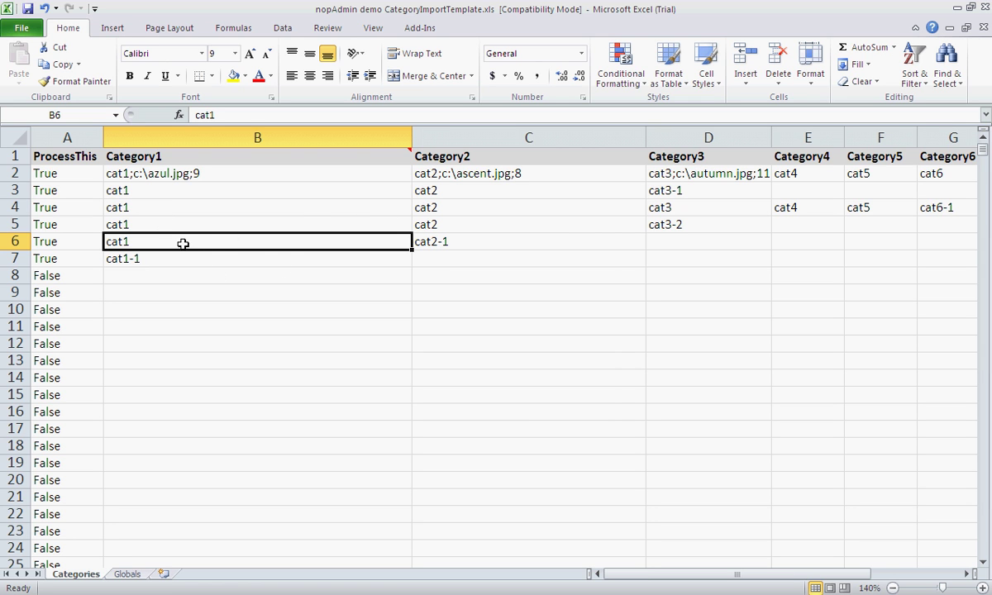
{"action": "left_click", "coordinate": [437, 247]}
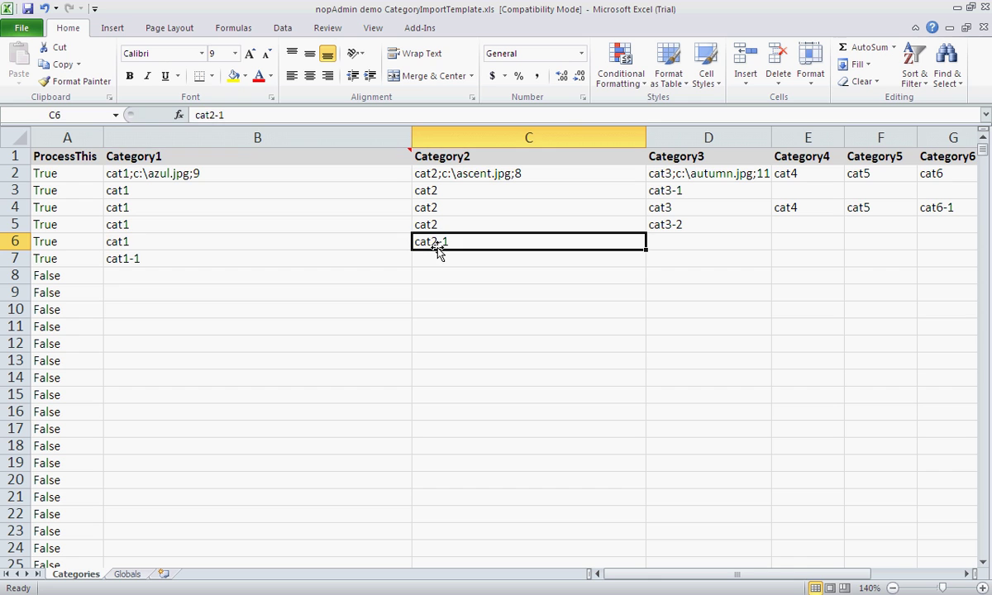
{"action": "left_click", "coordinate": [135, 258]}
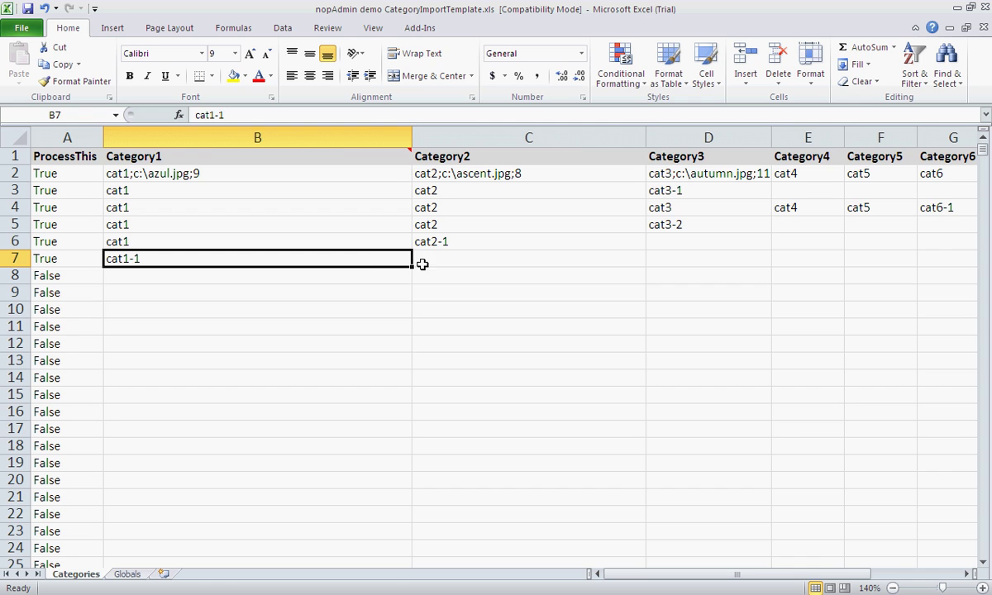
{"action": "left_click", "coordinate": [451, 263]}
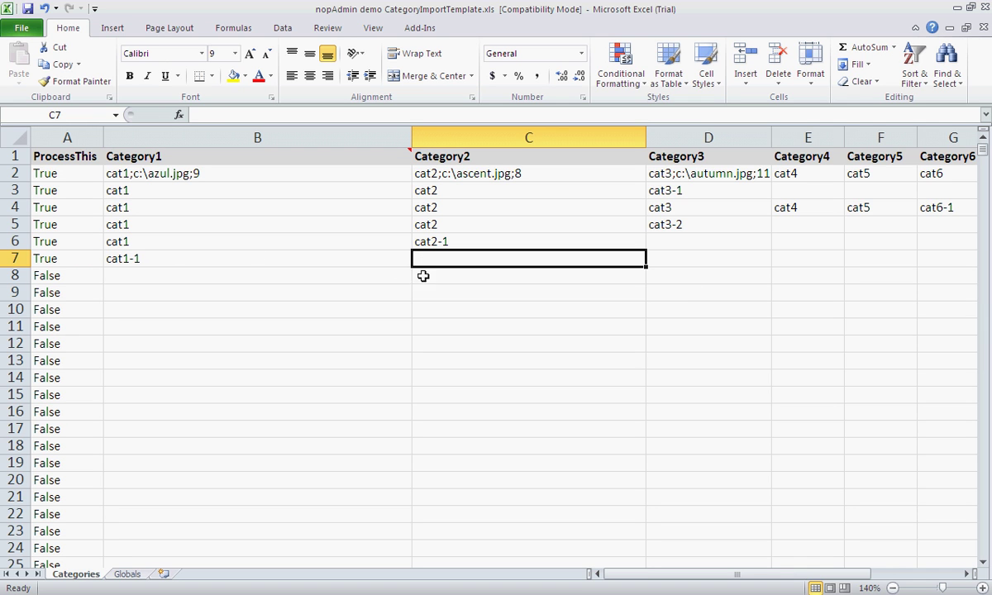
{"action": "left_click", "coordinate": [129, 273]}
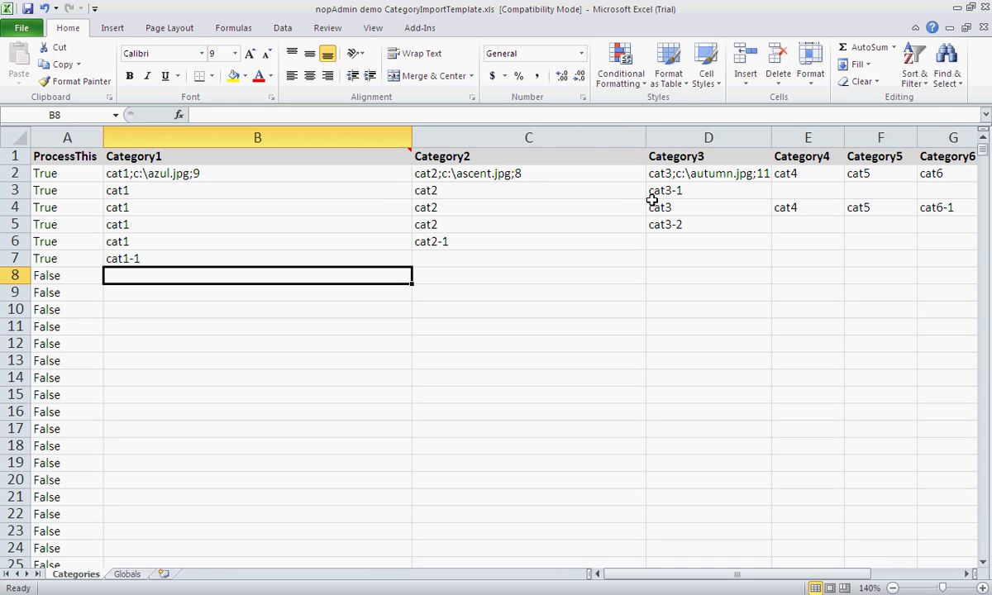
Examine how the Category2 and Category3 entries in row 2 relate to cat2 and cat3-1 in row 3
{"action": "left_click", "coordinate": [552, 174]}
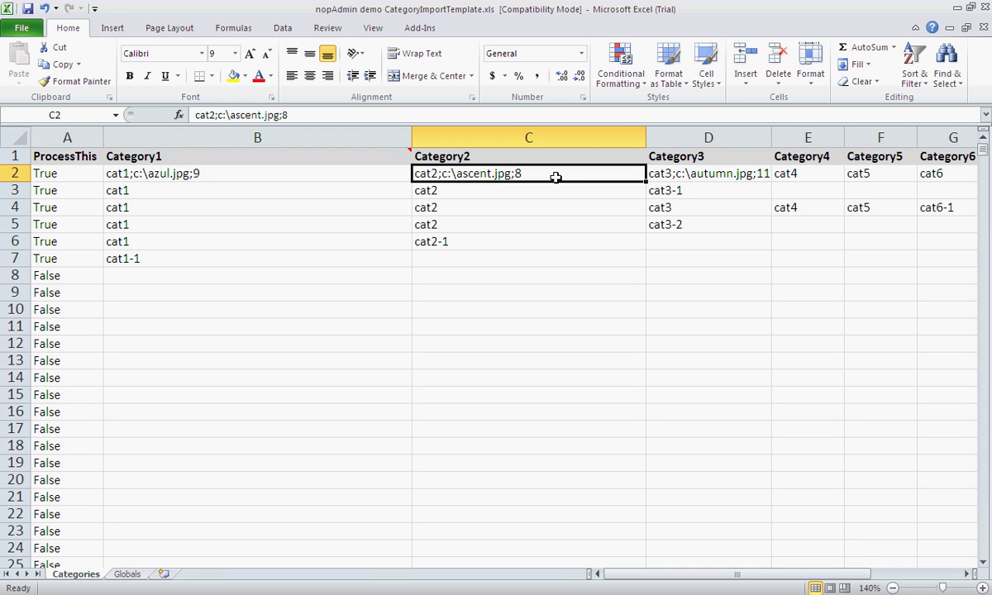
{"action": "left_click", "coordinate": [670, 180]}
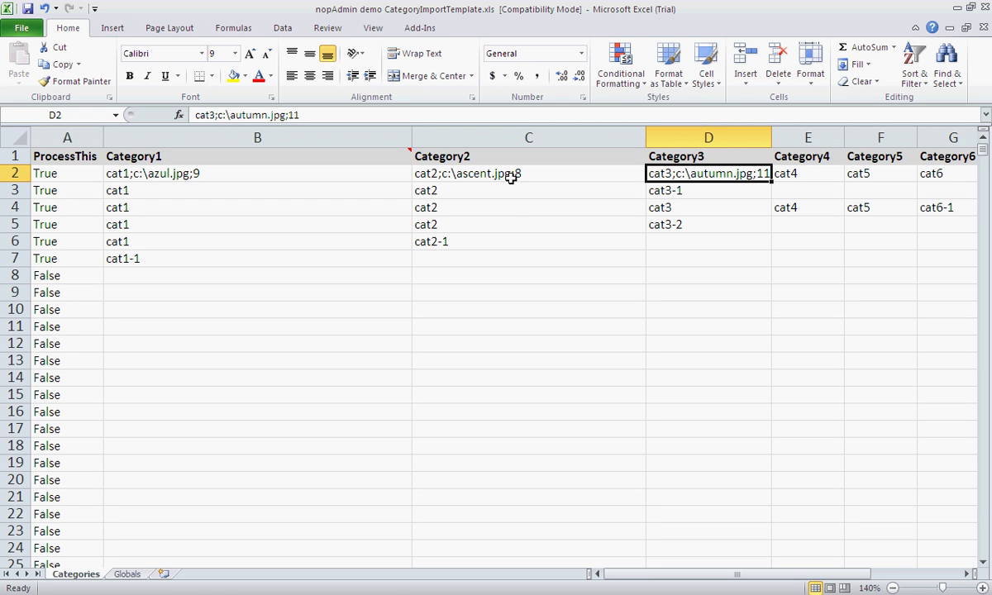
{"action": "left_click", "coordinate": [453, 174]}
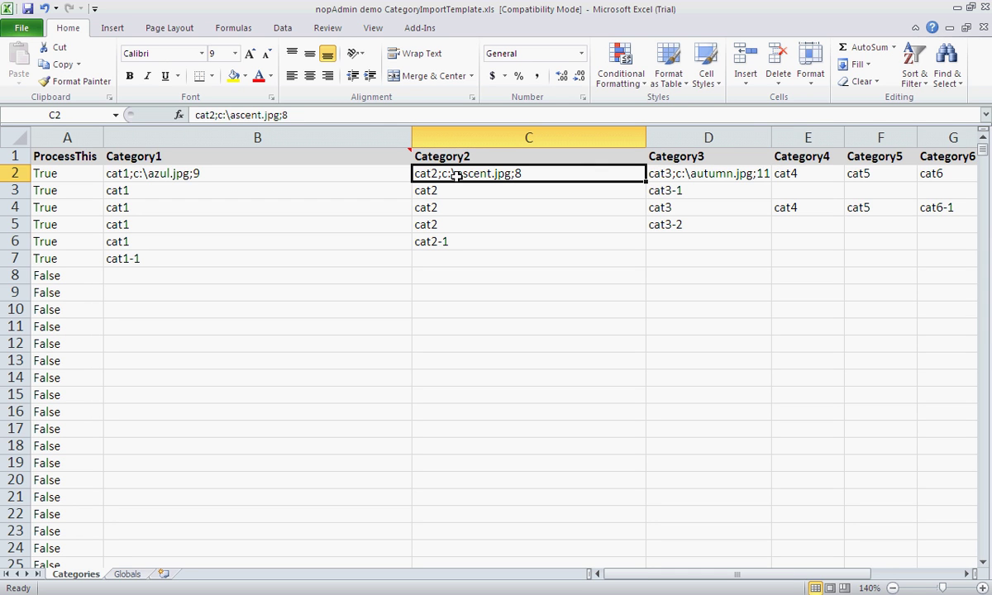
{"action": "left_click", "coordinate": [697, 174]}
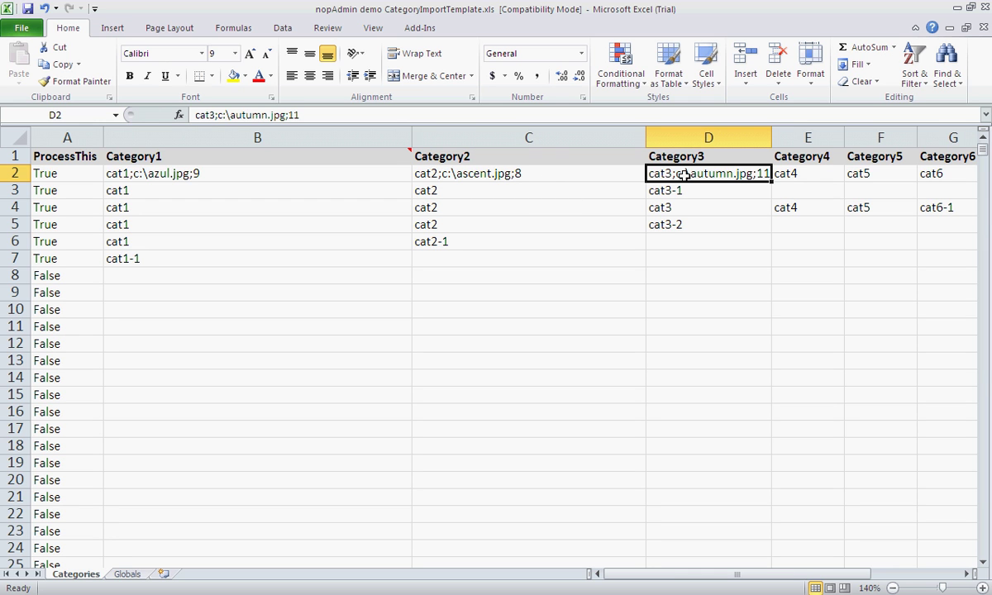
{"action": "left_click", "coordinate": [447, 193]}
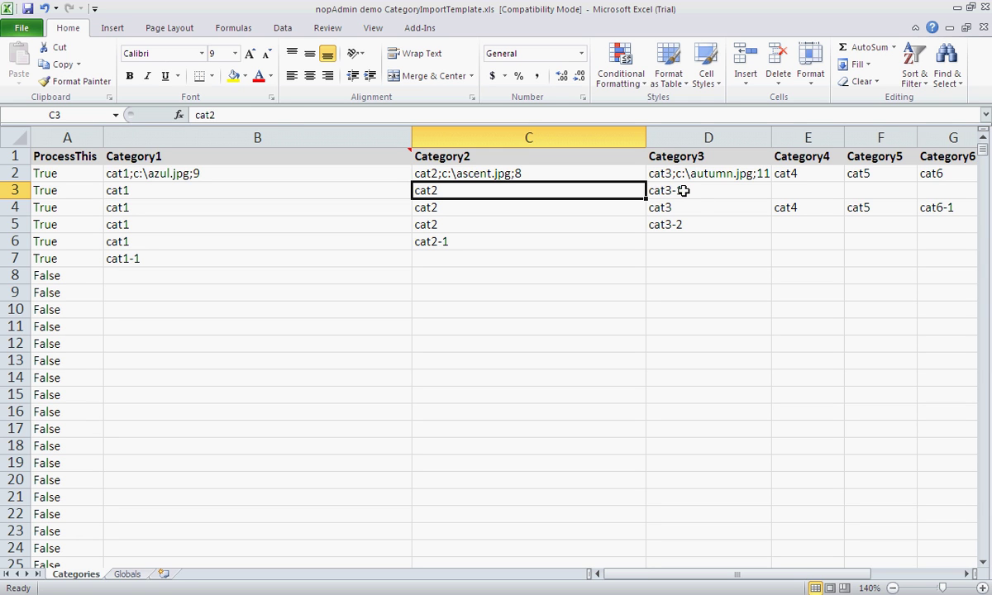
{"action": "left_click", "coordinate": [653, 173]}
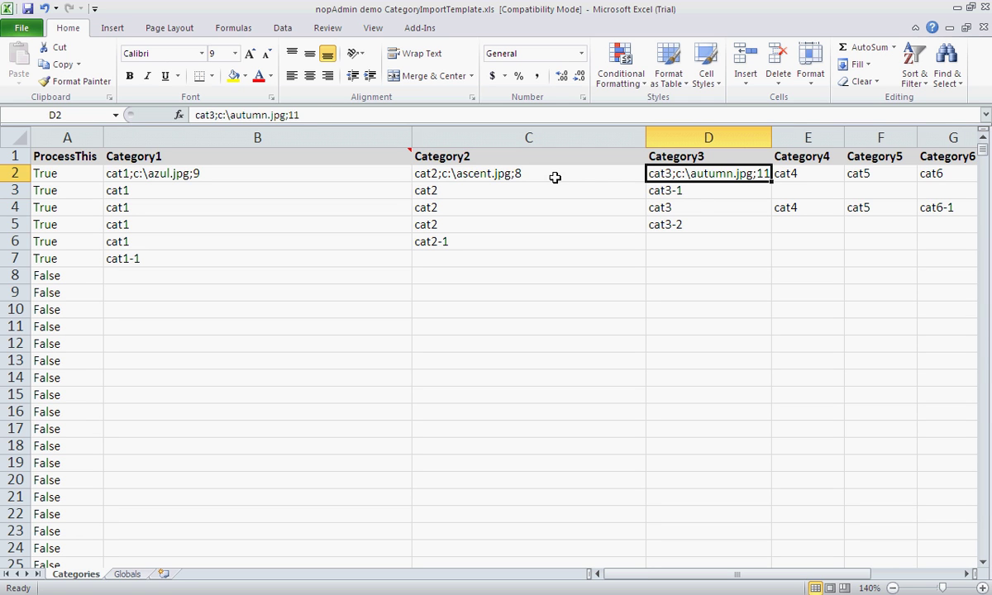
{"action": "left_click", "coordinate": [554, 177]}
{"action": "left_click", "coordinate": [670, 189]}
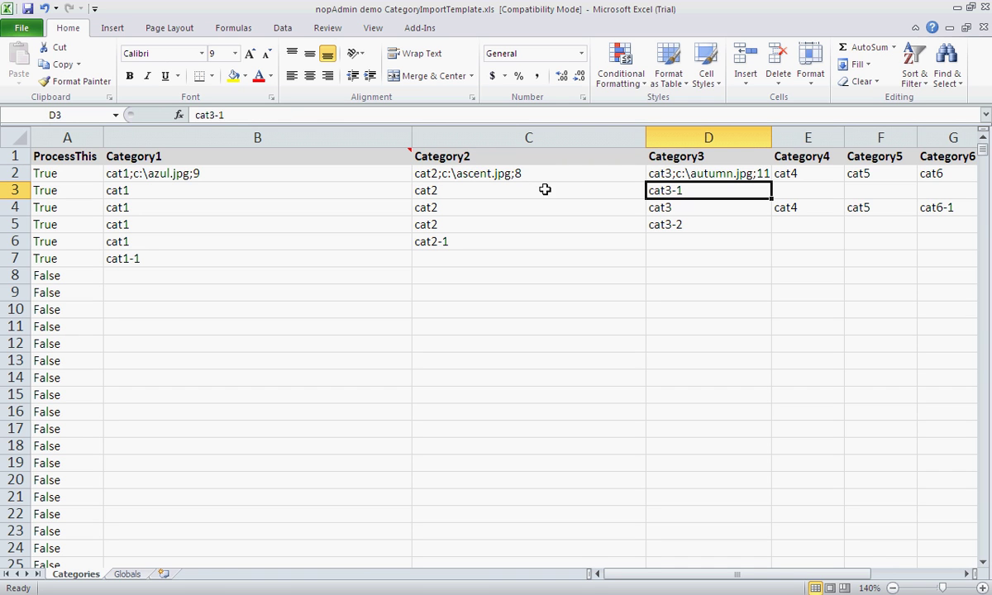
{"action": "left_click", "coordinate": [653, 174]}
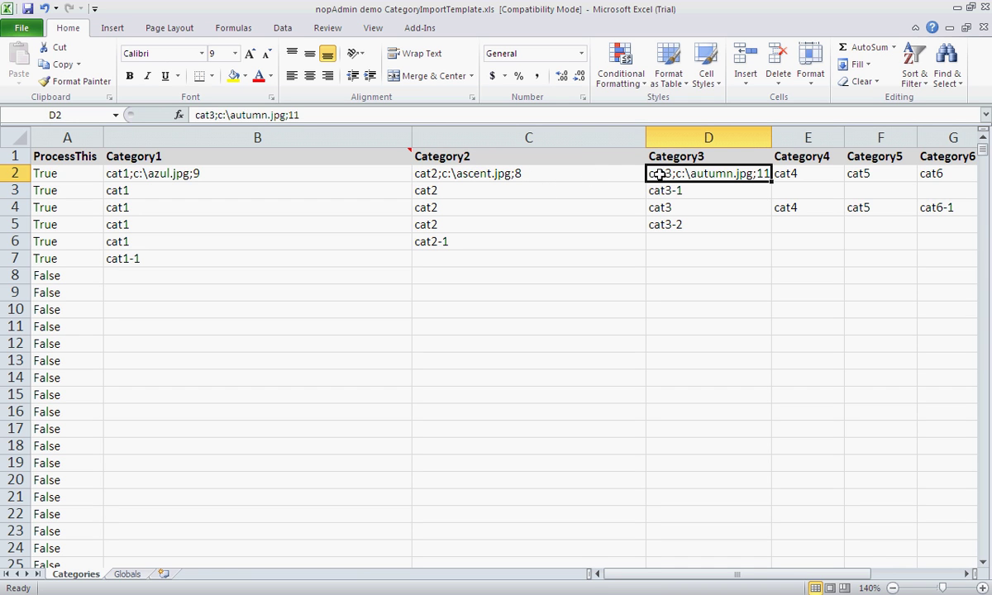
{"action": "left_click", "coordinate": [500, 176]}
{"action": "left_click", "coordinate": [679, 190]}
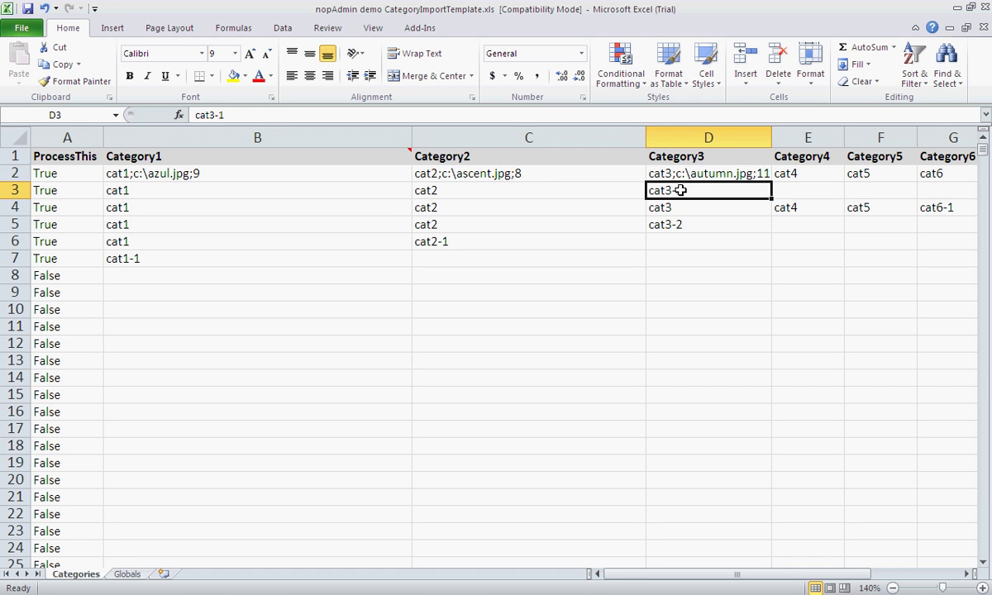
{"action": "left_click", "coordinate": [533, 190]}
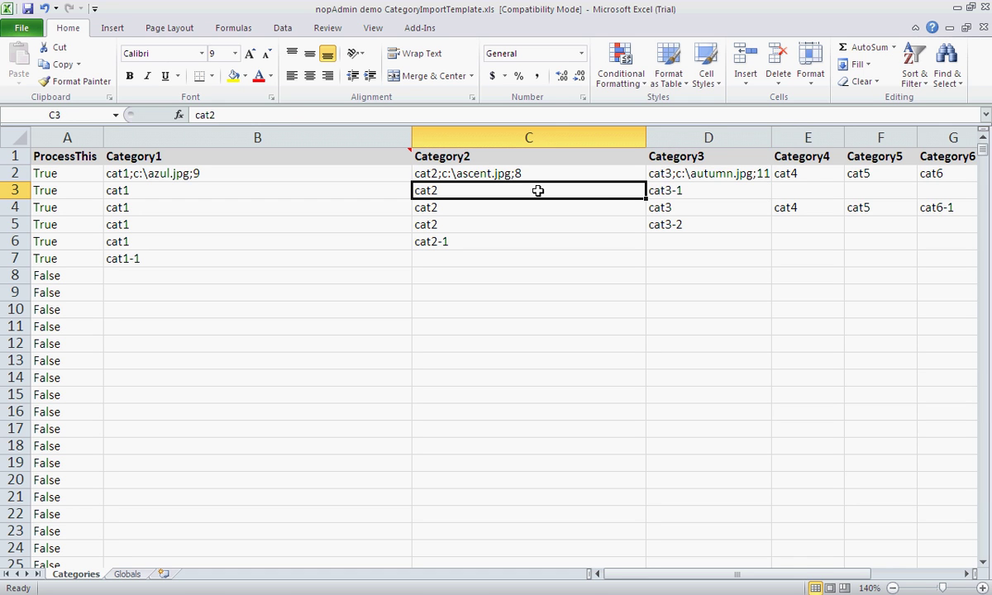
Compare the Category3 entries in rows 2 and 3, and the Category4 and Category5 entries in rows 2 and 4
{"action": "left_click", "coordinate": [689, 179]}
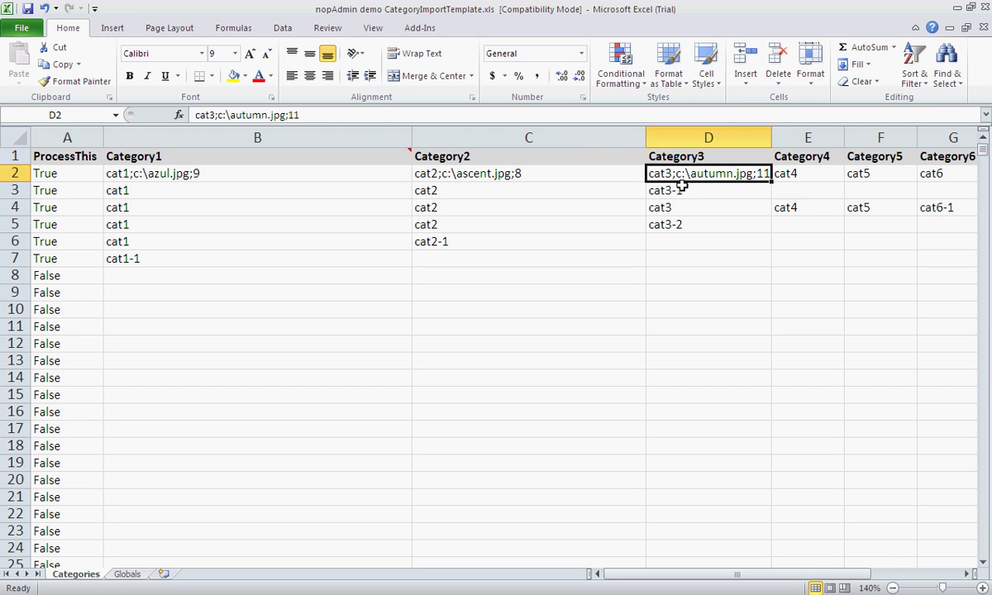
{"action": "left_click", "coordinate": [678, 191]}
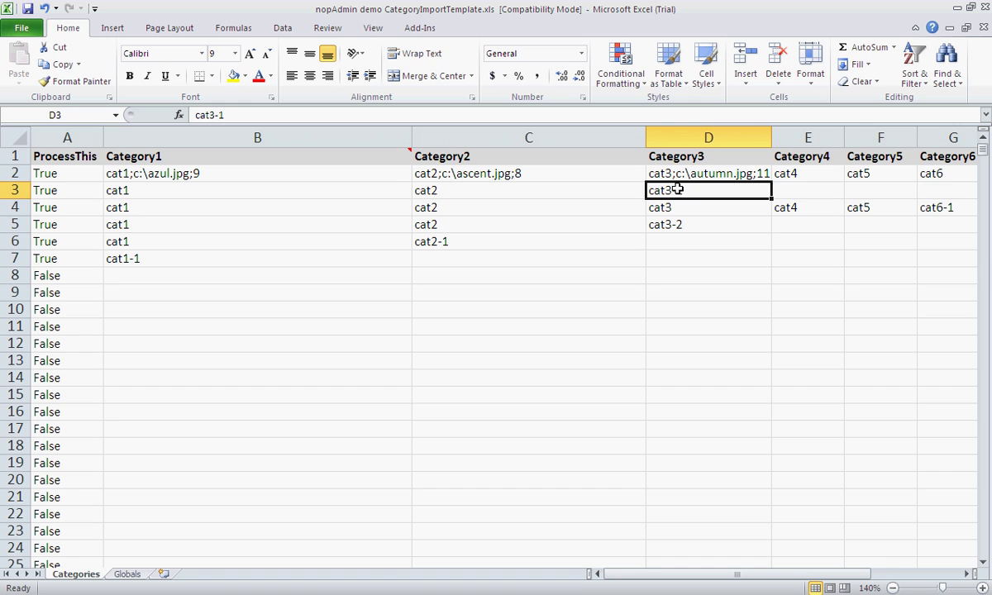
{"action": "left_click", "coordinate": [800, 172]}
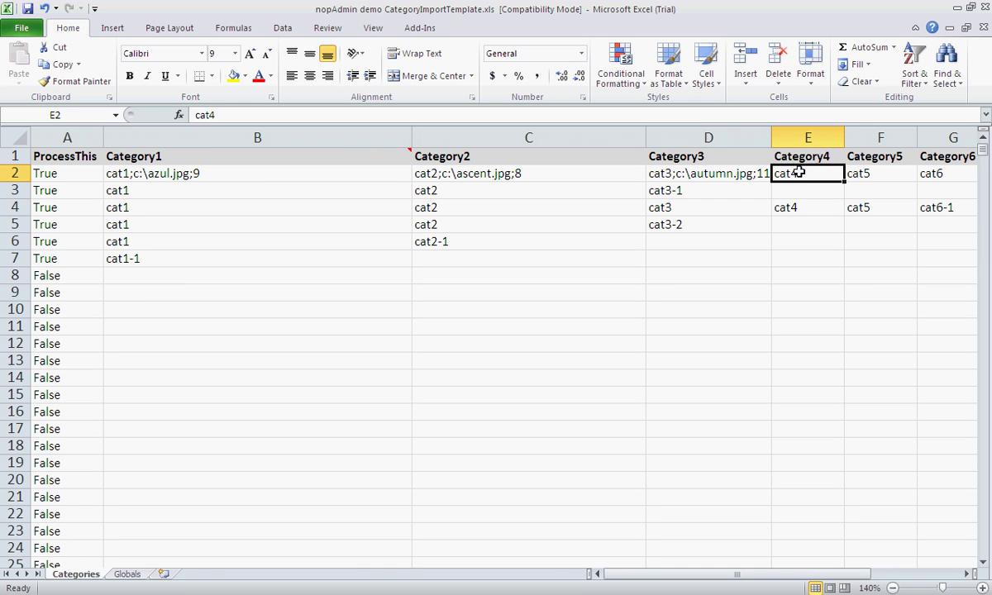
{"action": "left_click", "coordinate": [864, 175]}
{"action": "left_click", "coordinate": [860, 206]}
{"action": "left_click", "coordinate": [790, 207]}
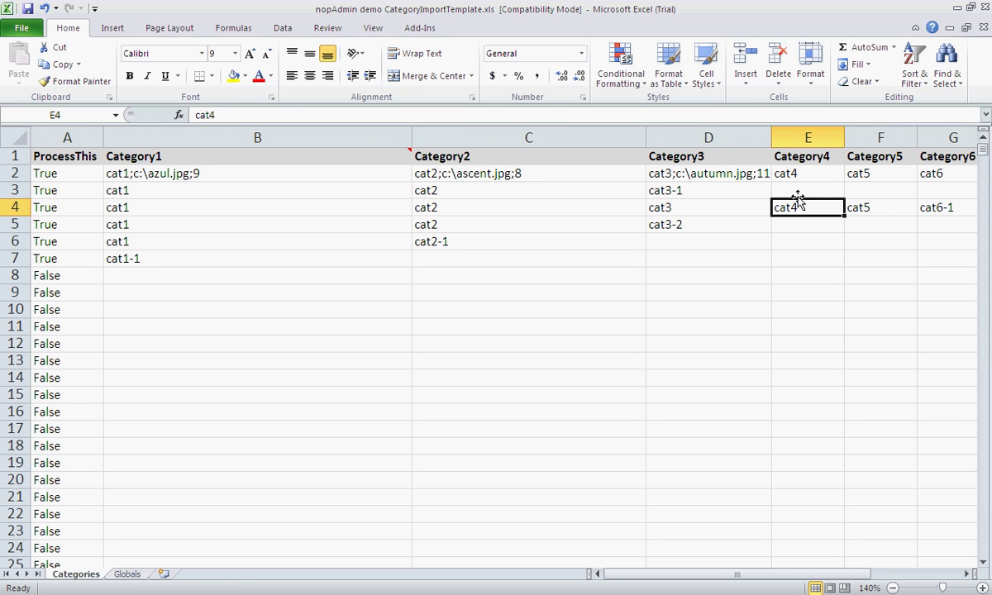
Trace the row 2 path from Category3 to Category5 and compare the cat6-1 entry in row 4 with cat6 in row 2
{"action": "left_click", "coordinate": [682, 171]}
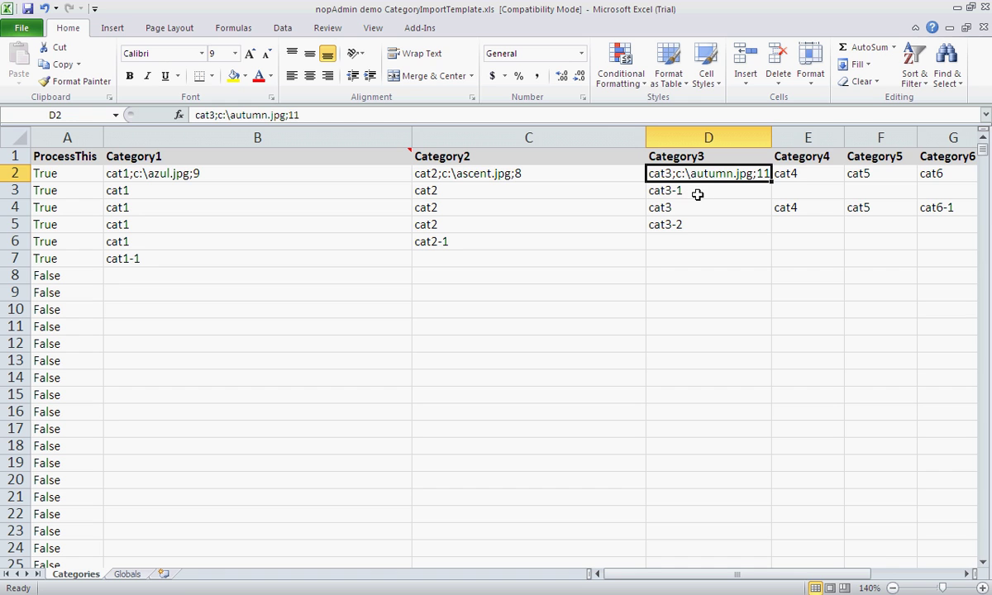
{"action": "left_click", "coordinate": [794, 174]}
{"action": "left_click", "coordinate": [859, 175]}
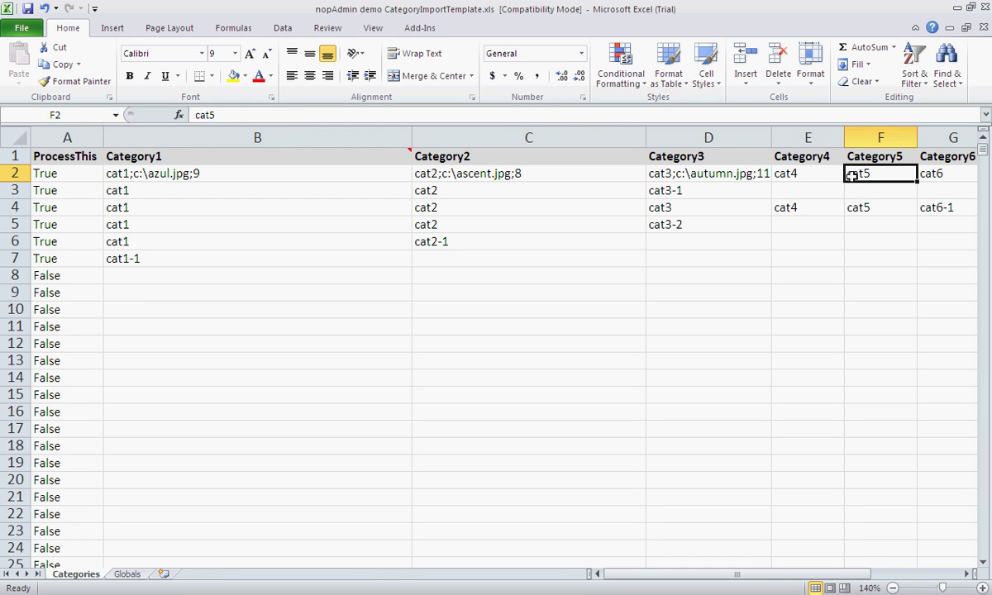
{"action": "left_click", "coordinate": [819, 212]}
{"action": "left_click", "coordinate": [893, 210]}
{"action": "key", "text": "Right"}
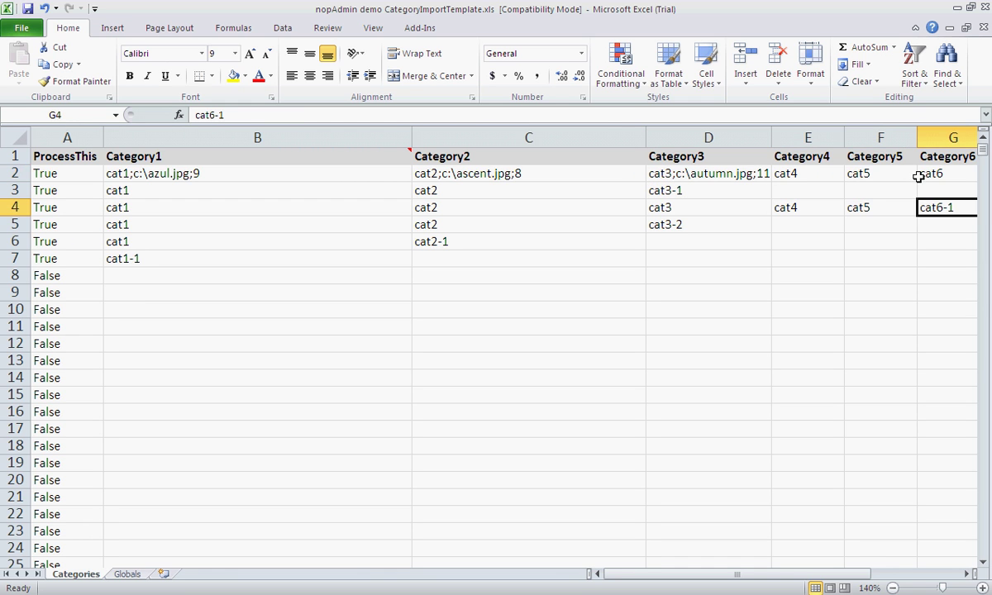
{"action": "key", "text": "Up"}
{"action": "key", "text": "Up"}
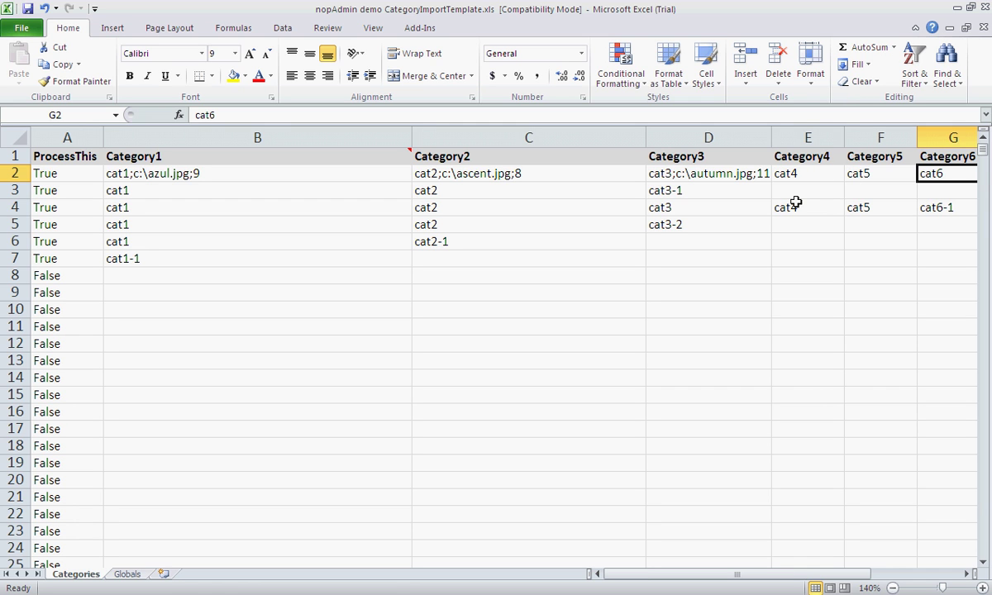
Examine the Category3 entries down rows 2 to 5, including cat3-1 and cat3-2
{"action": "left_click", "coordinate": [686, 207]}
{"action": "left_click", "coordinate": [692, 186]}
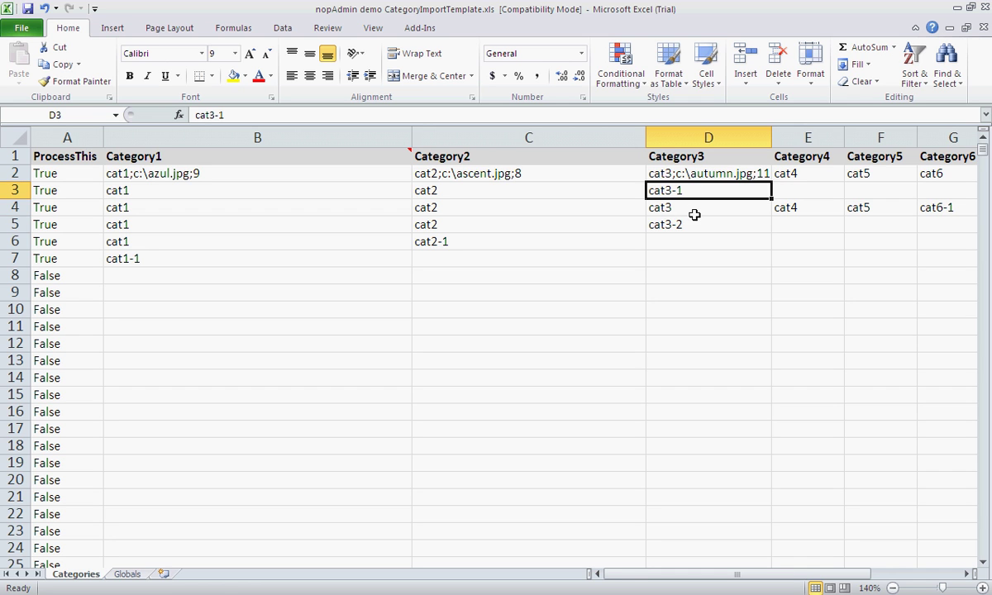
{"action": "left_click", "coordinate": [693, 212]}
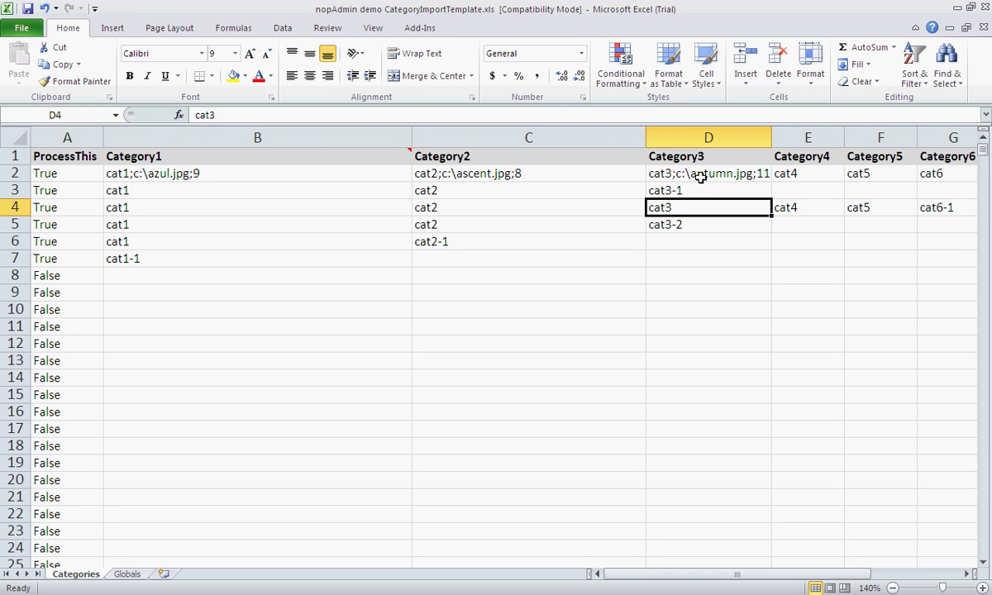
{"action": "left_click", "coordinate": [699, 172]}
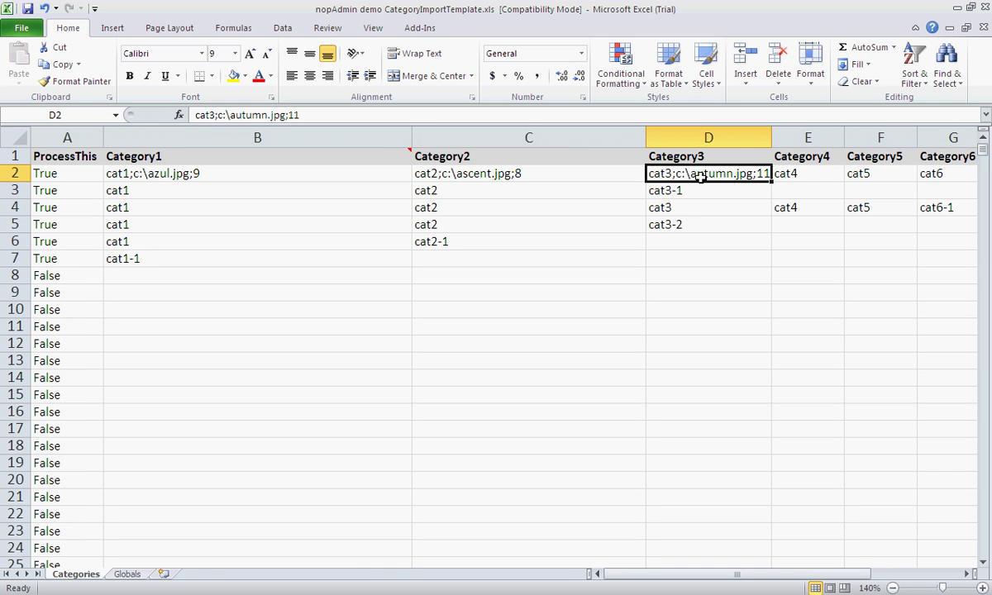
{"action": "left_click", "coordinate": [698, 192]}
{"action": "left_click", "coordinate": [698, 207]}
{"action": "left_click", "coordinate": [698, 219]}
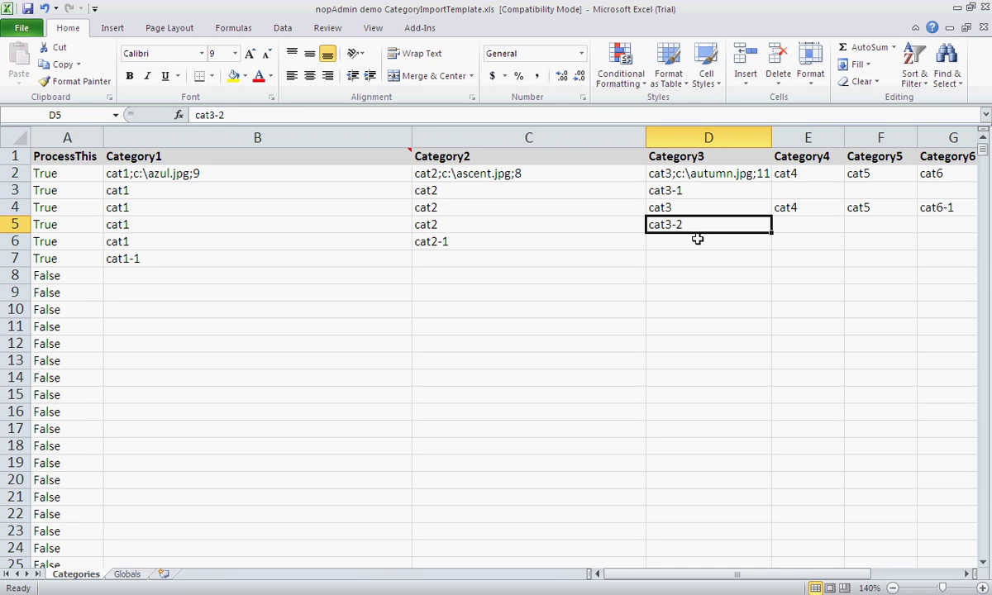
{"action": "left_click", "coordinate": [698, 237]}
Review the Category4 to Category6 entries in row 2 against the row 4 branch ending in cat6-1
{"action": "left_click", "coordinate": [785, 174]}
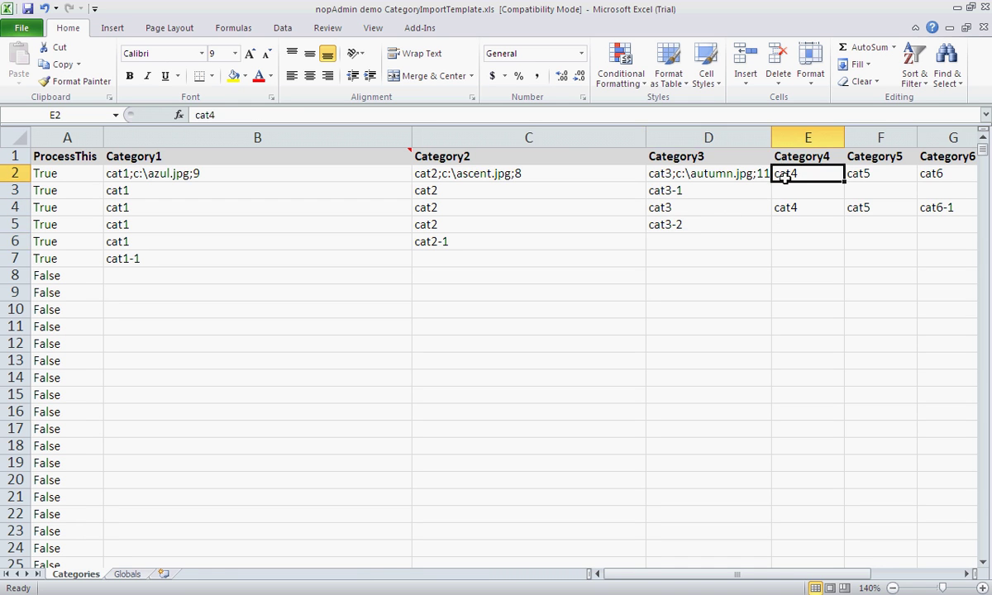
{"action": "left_click", "coordinate": [863, 172]}
{"action": "left_click", "coordinate": [922, 174]}
{"action": "left_click", "coordinate": [929, 211]}
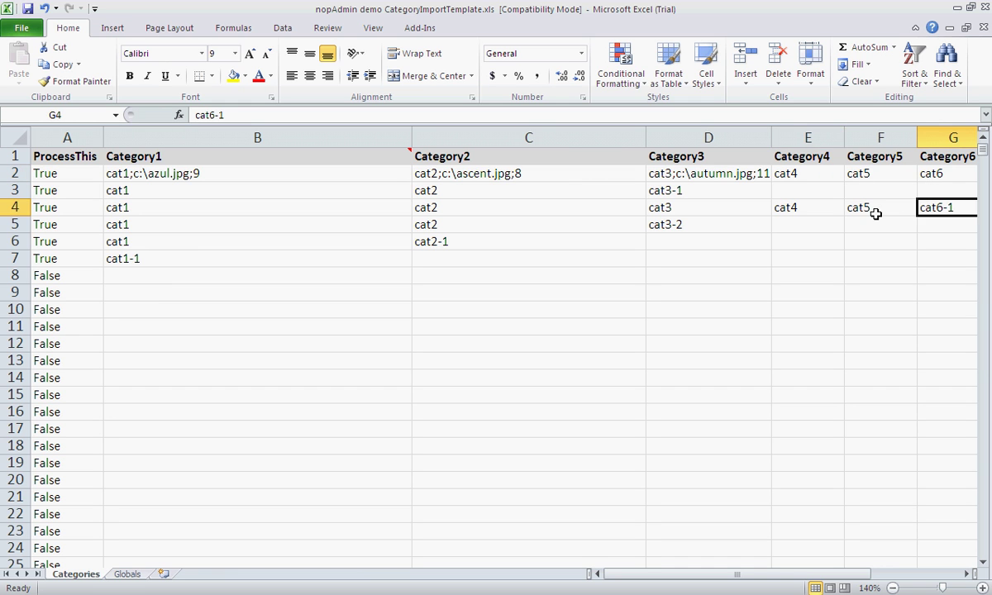
{"action": "left_click", "coordinate": [877, 211]}
{"action": "left_click", "coordinate": [815, 219]}
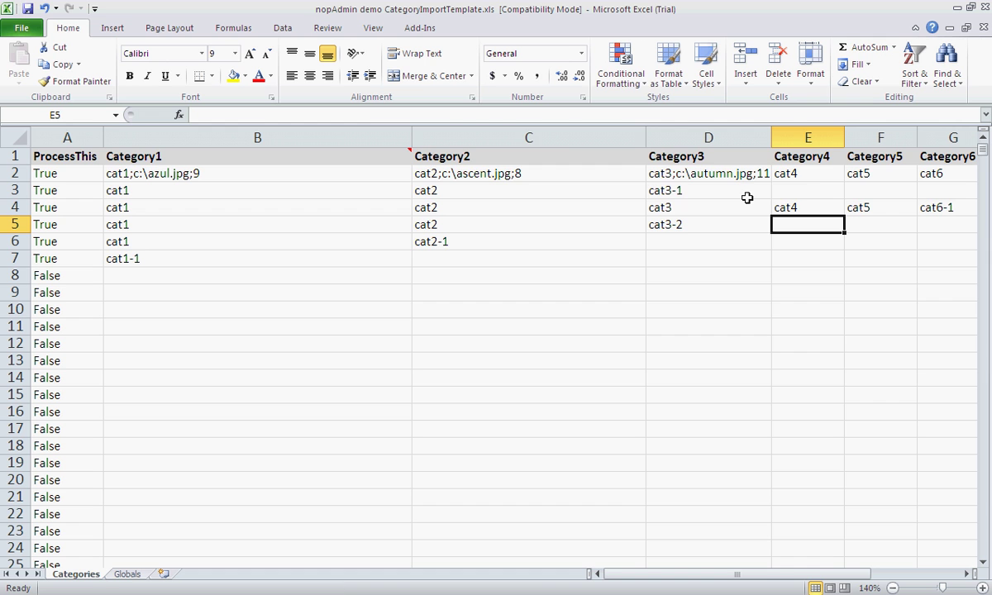
Close the workbook without saving its changes and reopen the nopAdmin demo CategoryImportTemplate.xls file from the desktop
{"action": "mouse_move", "coordinate": [111, 159]}
{"action": "left_click", "coordinate": [979, 7]}
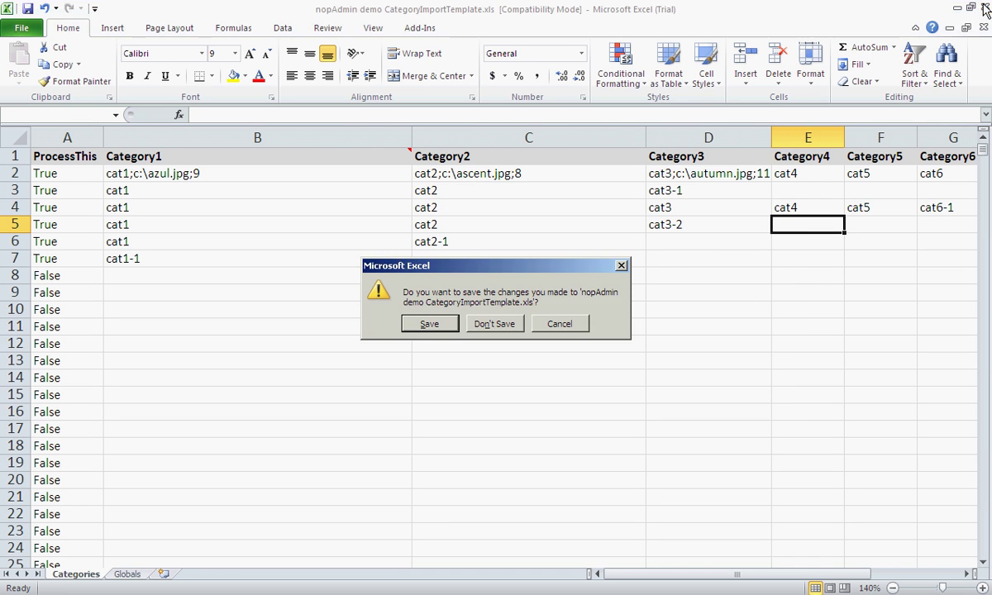
{"action": "left_click", "coordinate": [488, 326]}
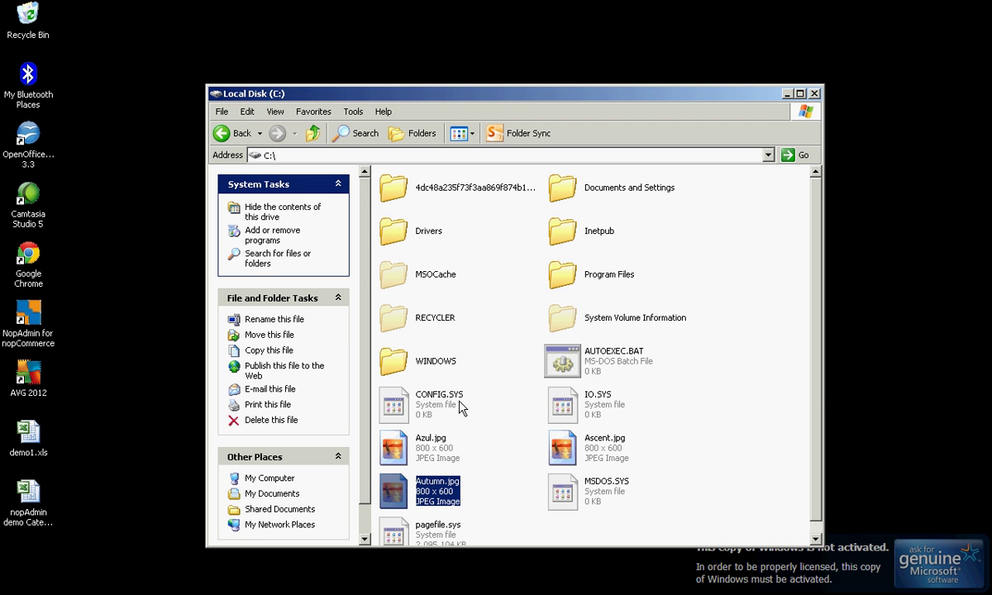
{"action": "left_click", "coordinate": [33, 514]}
{"action": "double_click", "coordinate": [33, 513]}
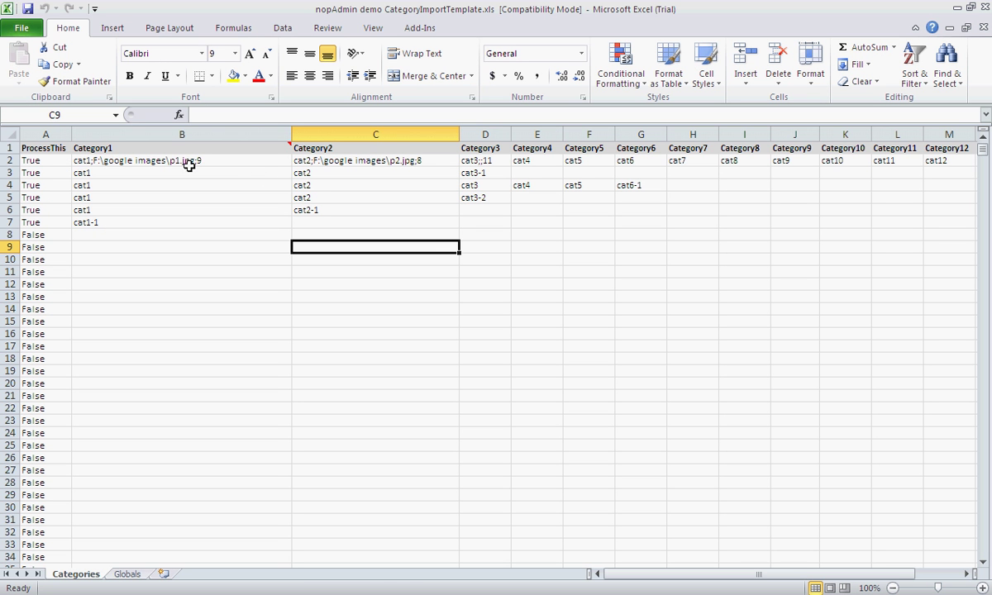
Change the image path in the row 2 Category1 entry so that it reads cat1;c:\azul.jpg;9
{"action": "left_click", "coordinate": [188, 163]}
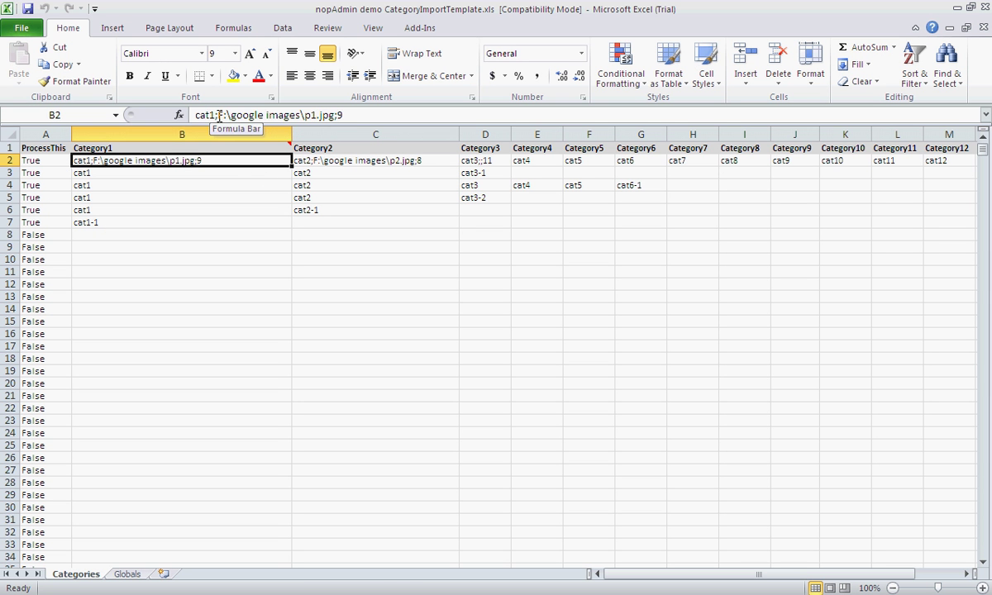
{"action": "left_click_drag", "start_coordinate": [218, 115], "coordinate": [301, 115]}
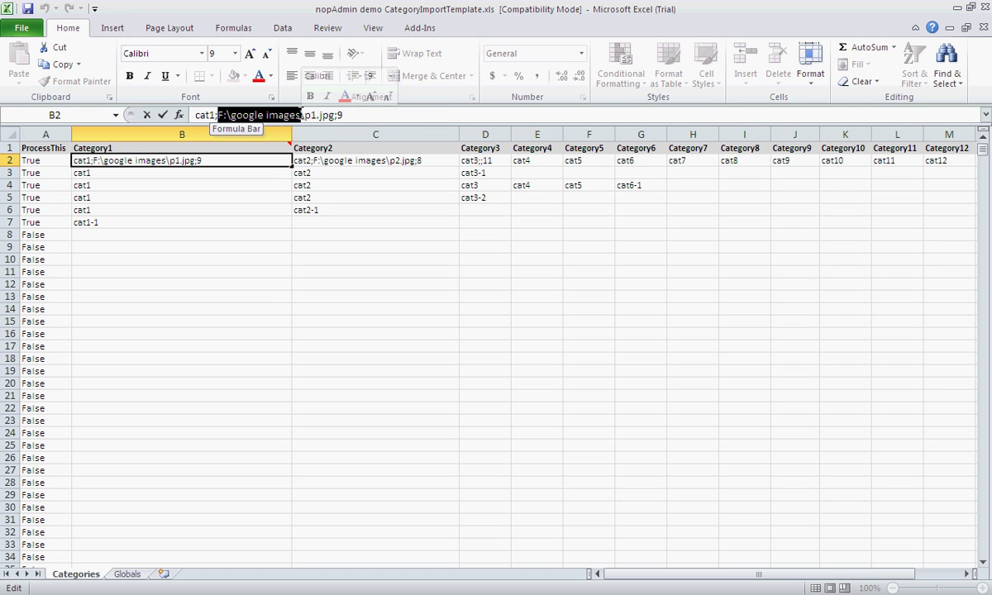
{"action": "type", "text": "c:"}
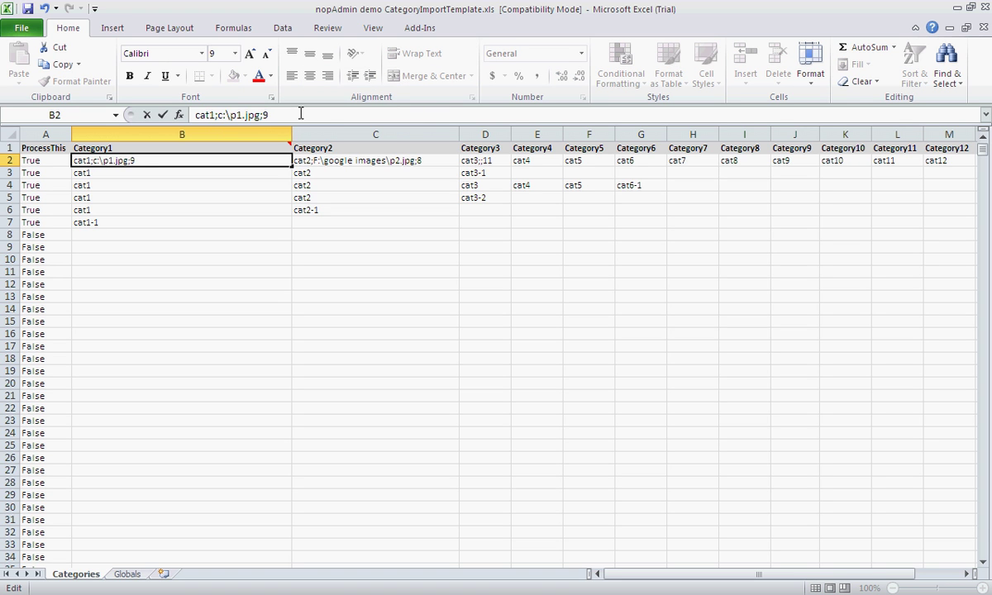
{"action": "type", "text": "\\azul"}
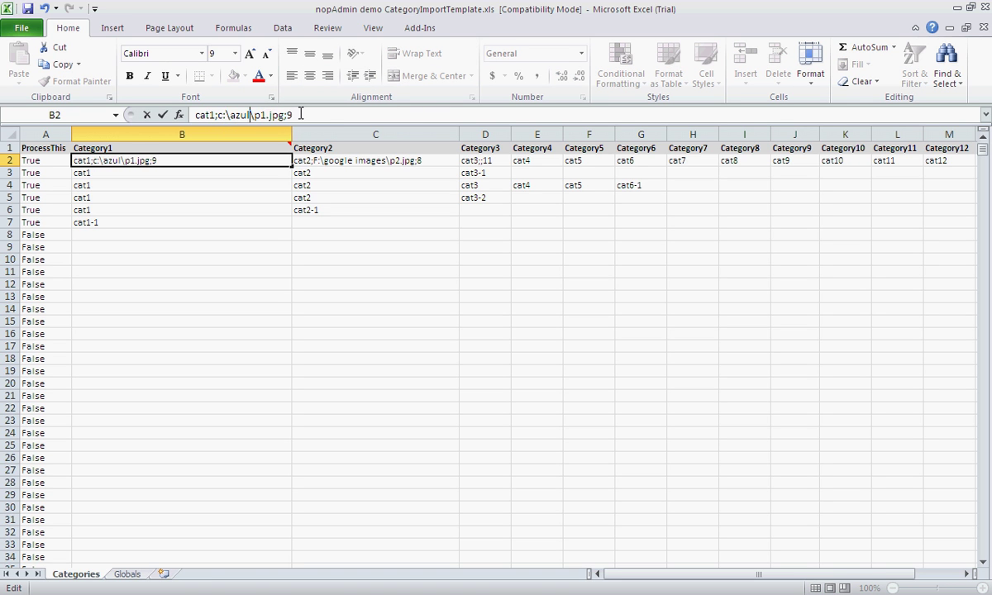
{"action": "key", "text": "Delete"}
{"action": "key", "text": "Delete"}
{"action": "key", "text": "Delete"}
Replace the image path in the row 2 Category2 entry so that it reads cat2;c:\autumn.jpg;8
{"action": "left_click", "coordinate": [331, 160]}
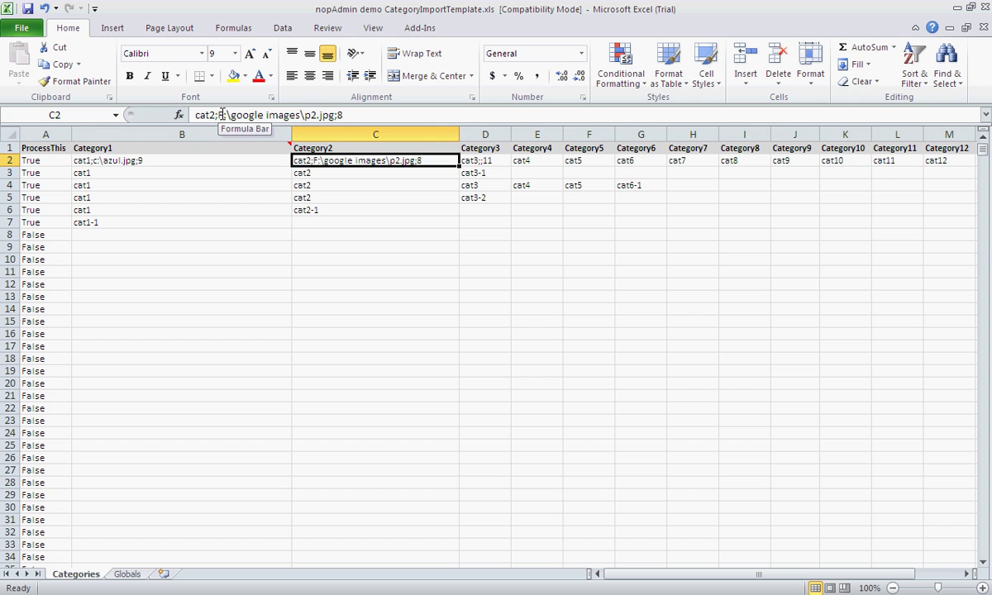
{"action": "left_click_drag", "start_coordinate": [222, 115], "coordinate": [309, 115]}
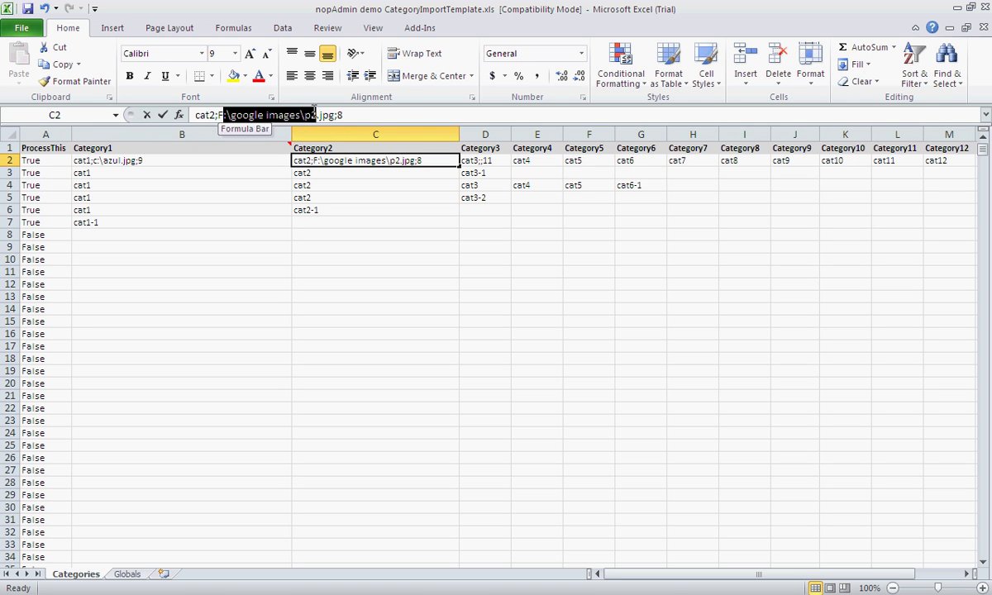
{"action": "key", "text": "Delete"}
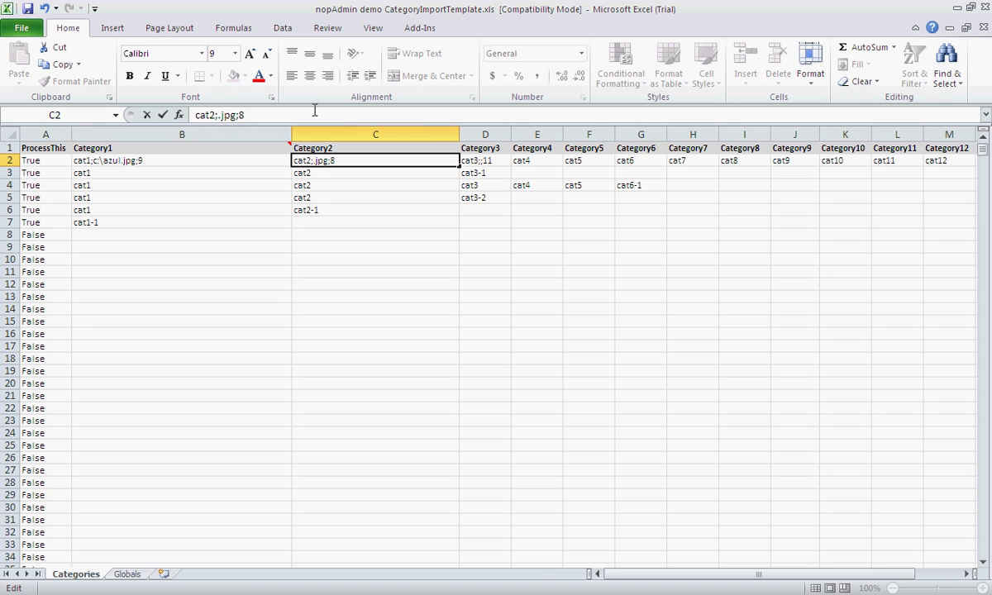
{"action": "type", "text": "c:\\a"}
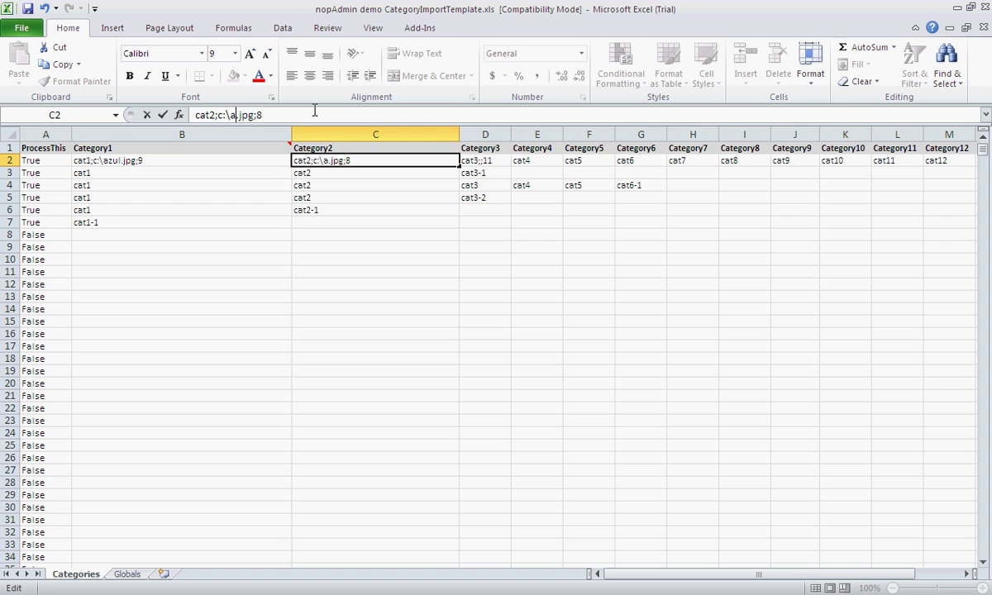
{"action": "type", "text": "utumn."}
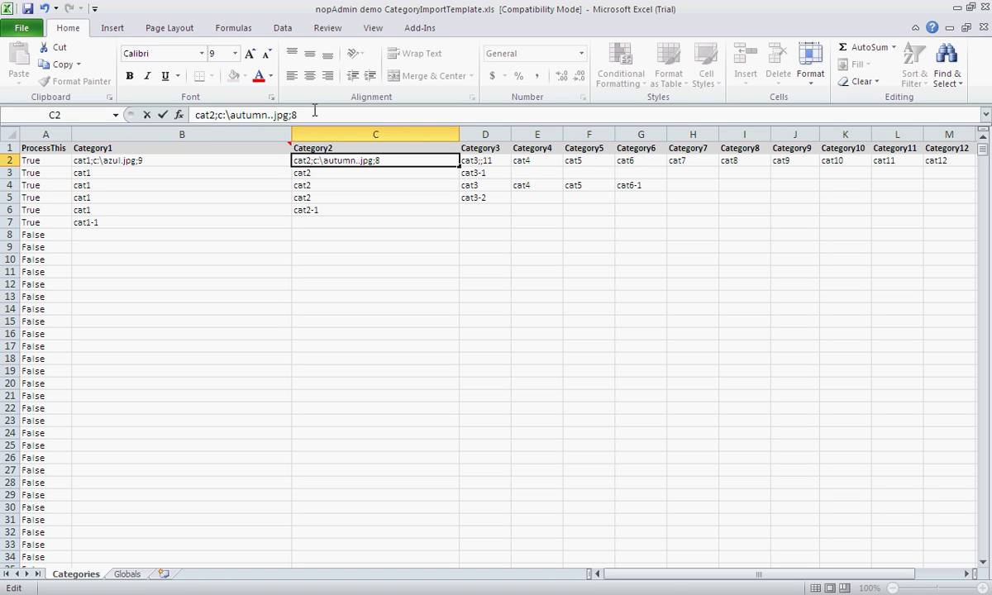
{"action": "key", "text": "Delete"}
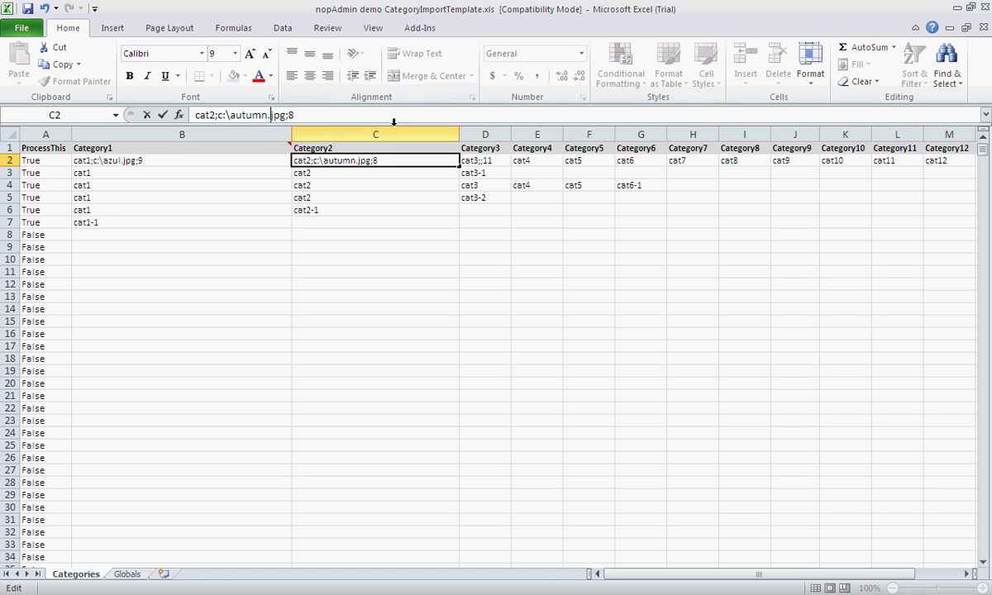
Check the image file names on drive C and complete the row 2 Category3 entry as cat3;c:\ascent.jpg;11
{"action": "left_click", "coordinate": [467, 161]}
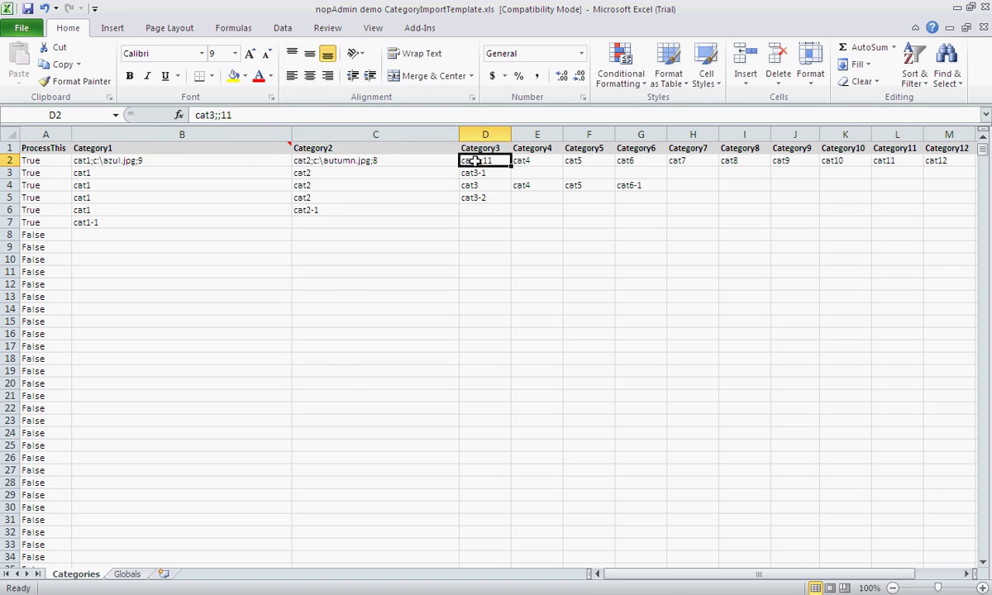
{"action": "left_click", "coordinate": [217, 117]}
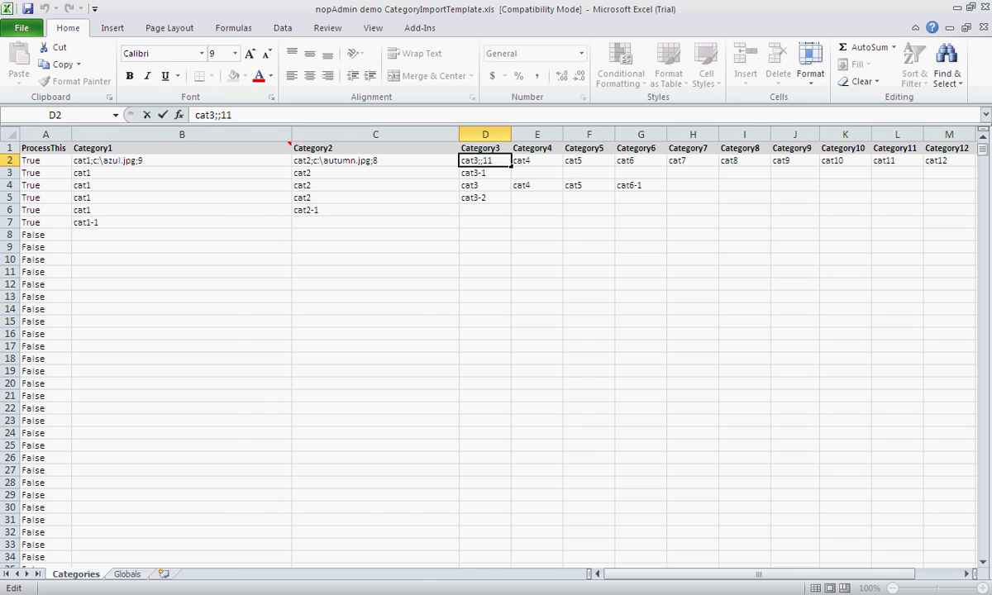
{"action": "key", "text": "alt+Tab"}
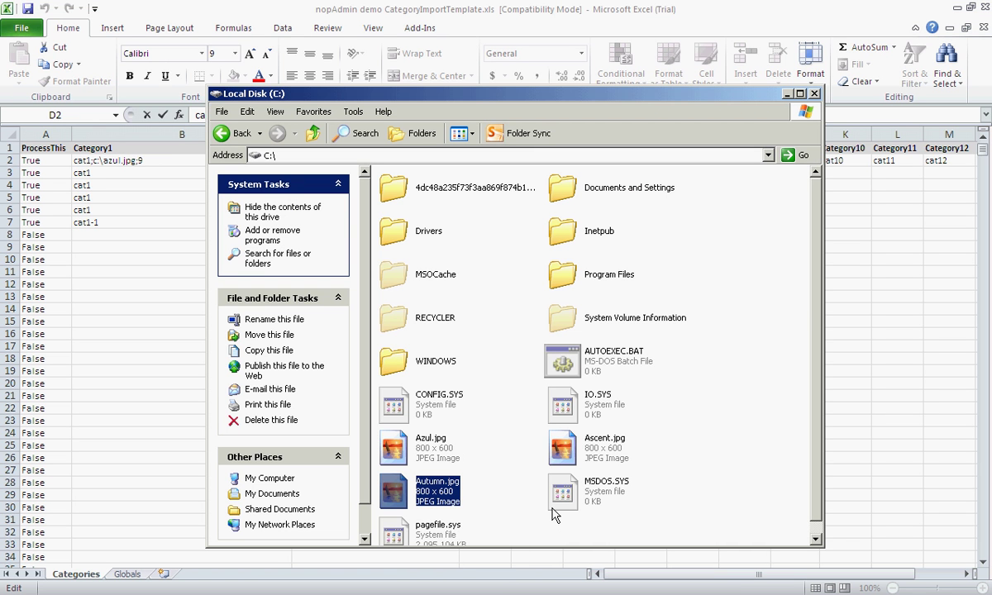
{"action": "left_click", "coordinate": [410, 6]}
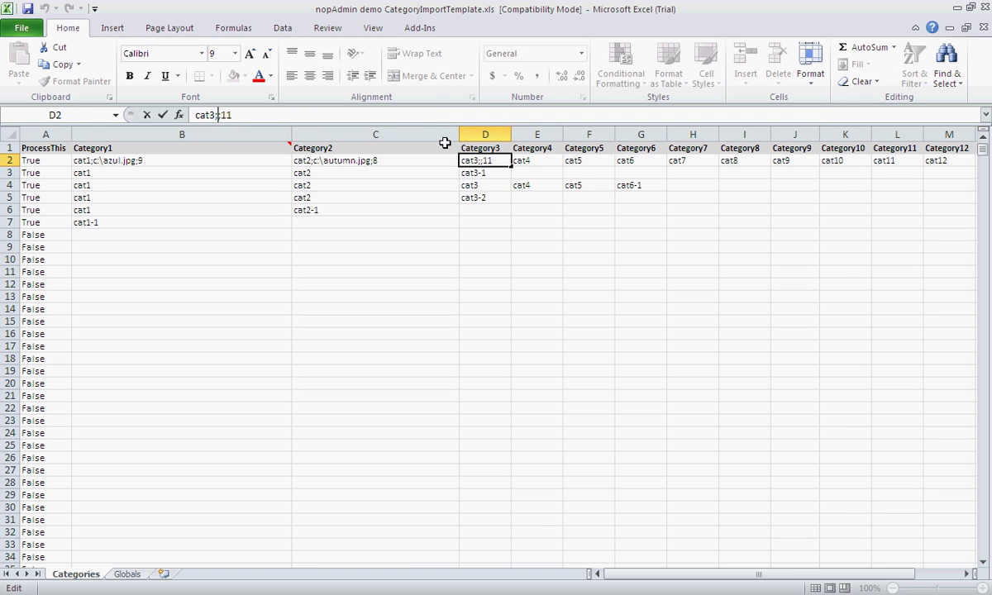
{"action": "type", "text": "c:\\"}
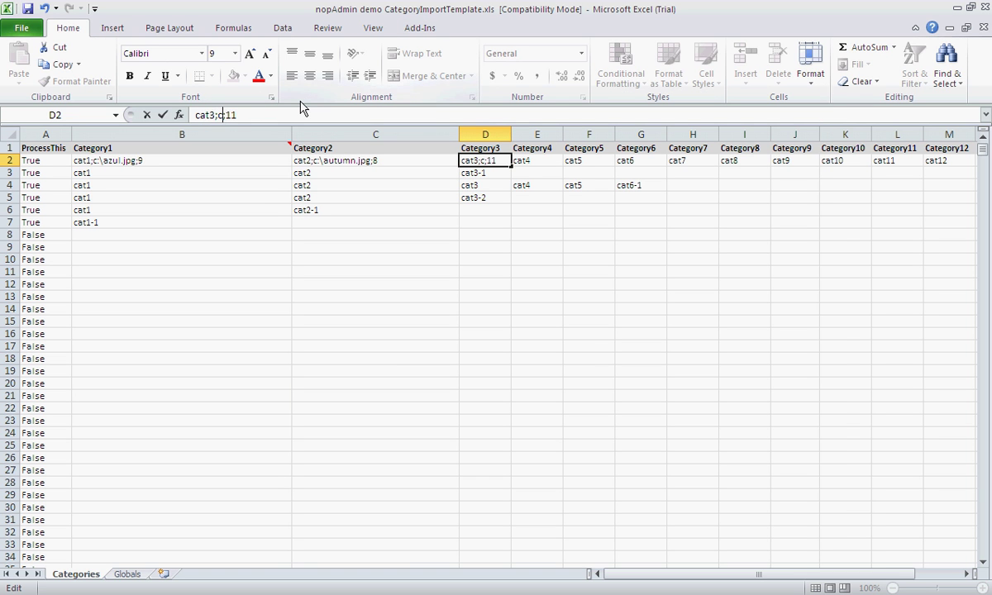
{"action": "type", "text": "ascent.jpg"}
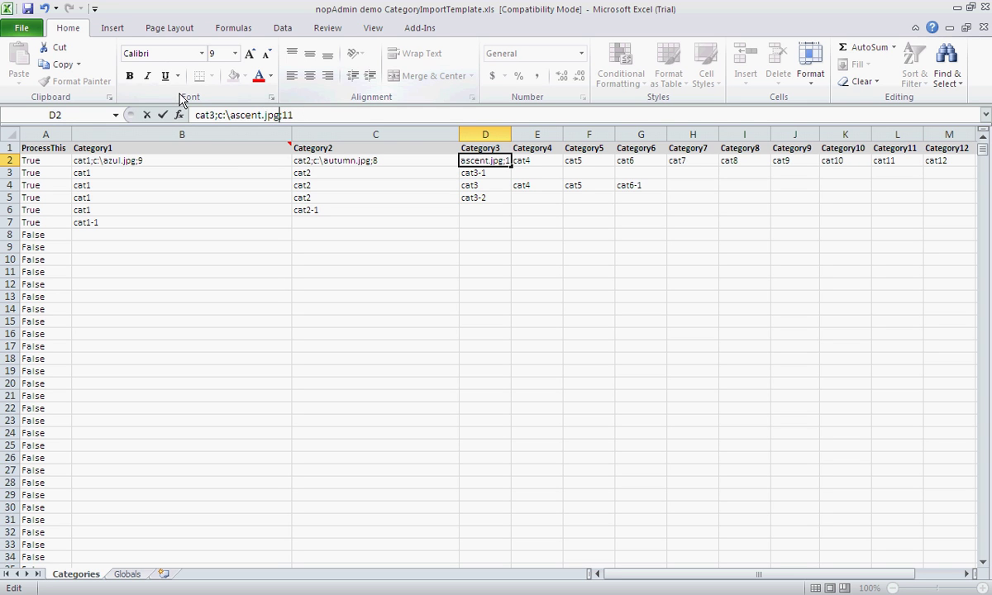
{"action": "left_click", "coordinate": [372, 203]}
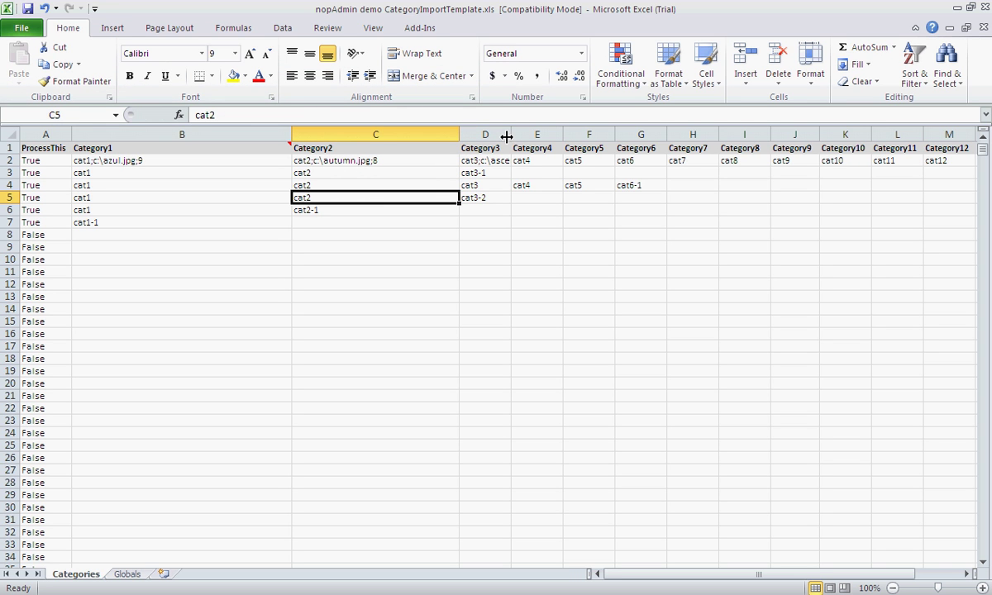
Widen column D to fit the Category3 entry and enlarge the sheet to 130% to review the row 2 image entries
{"action": "left_click_drag", "start_coordinate": [511, 134], "coordinate": [581, 135]}
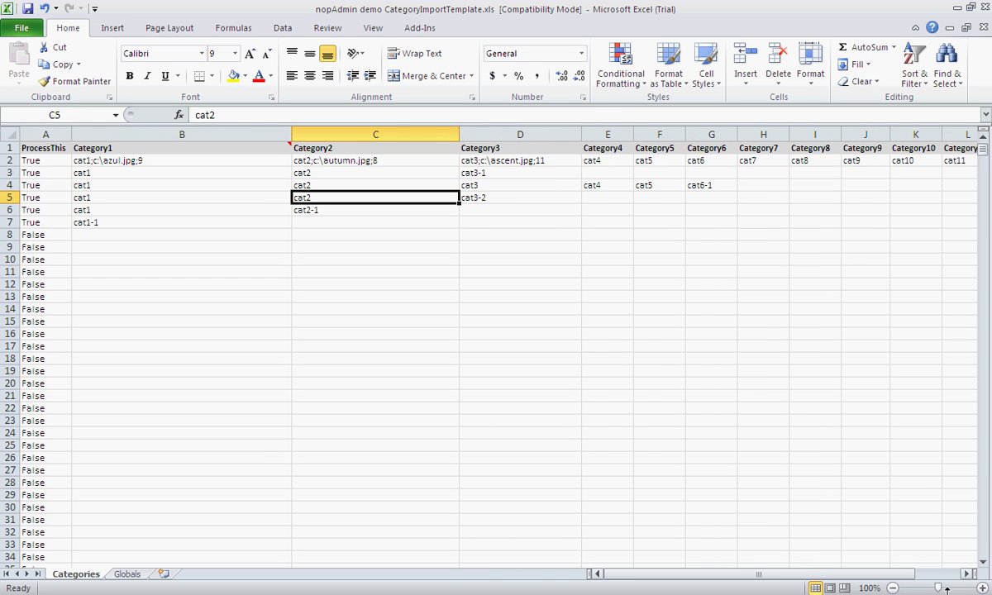
{"action": "left_click", "coordinate": [982, 588]}
{"action": "left_click", "coordinate": [982, 587]}
{"action": "left_click", "coordinate": [982, 588]}
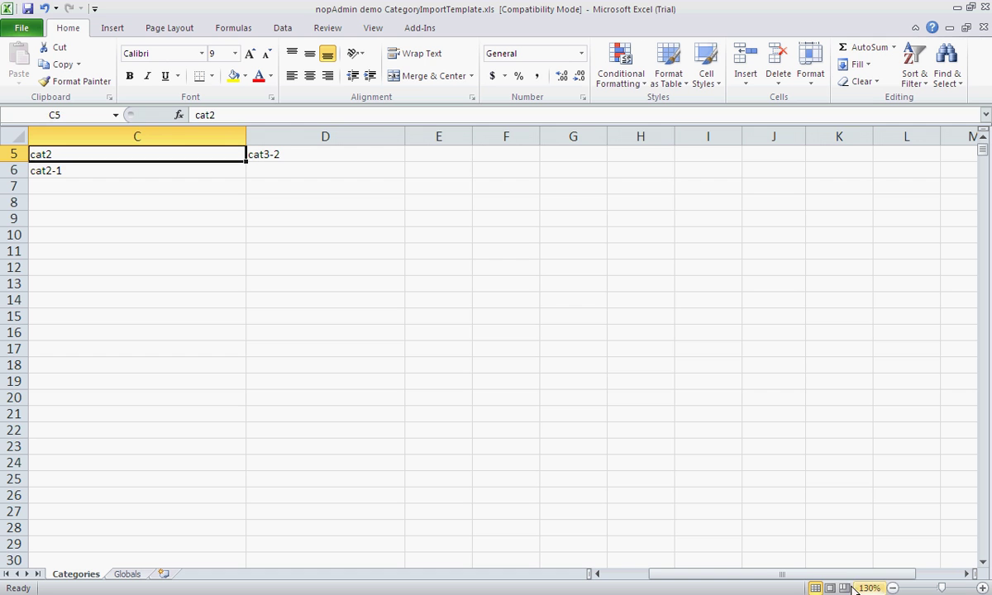
{"action": "left_click", "coordinate": [641, 397]}
{"action": "left_click", "coordinate": [320, 168]}
{"action": "scroll", "coordinate": [321, 169], "scroll_direction": "up", "scroll_amount": 1}
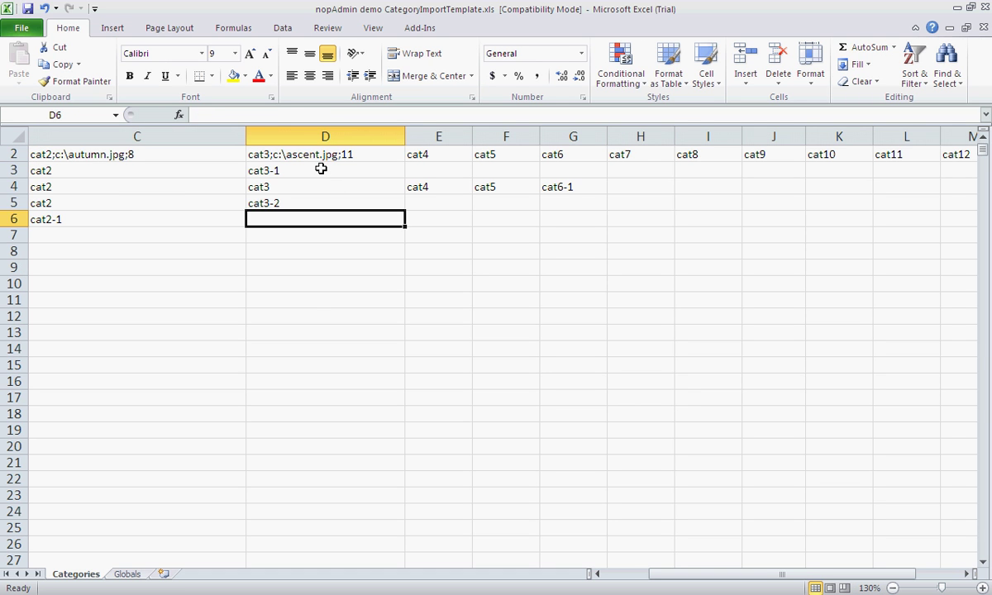
{"action": "left_click", "coordinate": [307, 155]}
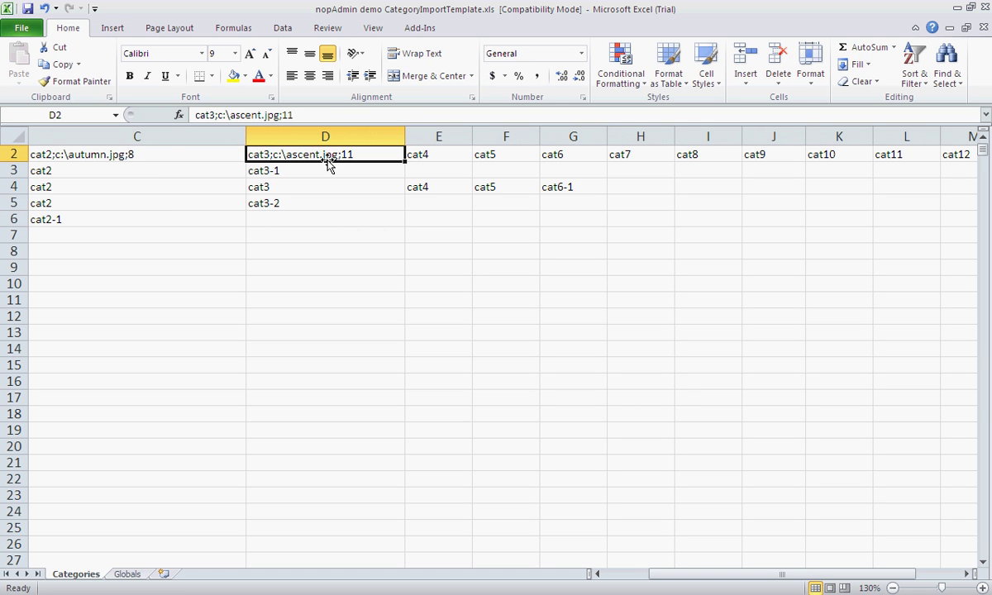
{"action": "left_click", "coordinate": [166, 152]}
{"action": "key", "text": "Home"}
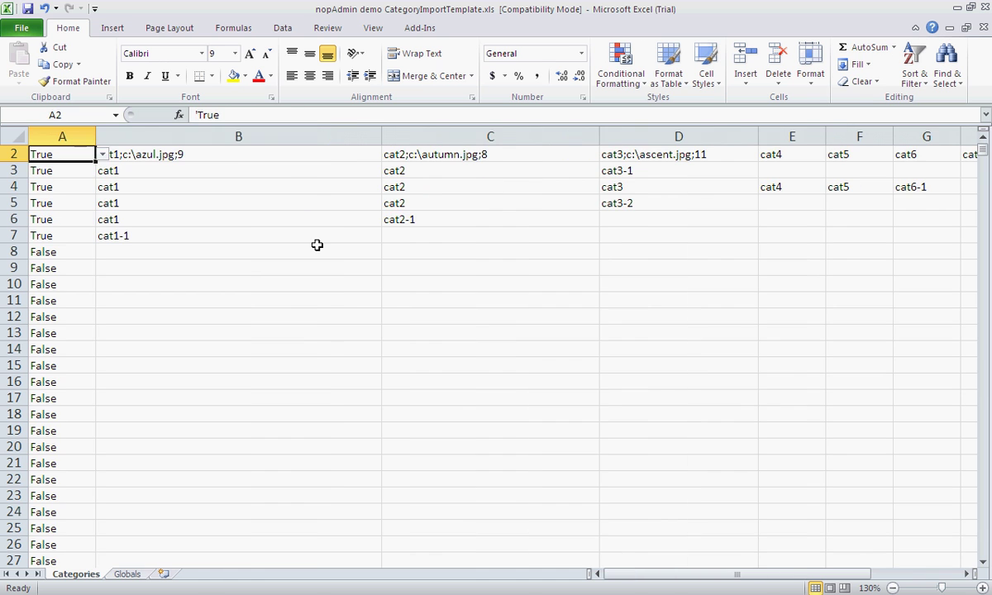
Save the category template in its existing Excel 97-2003 format and minimize the workbook
{"action": "left_click", "coordinate": [233, 166]}
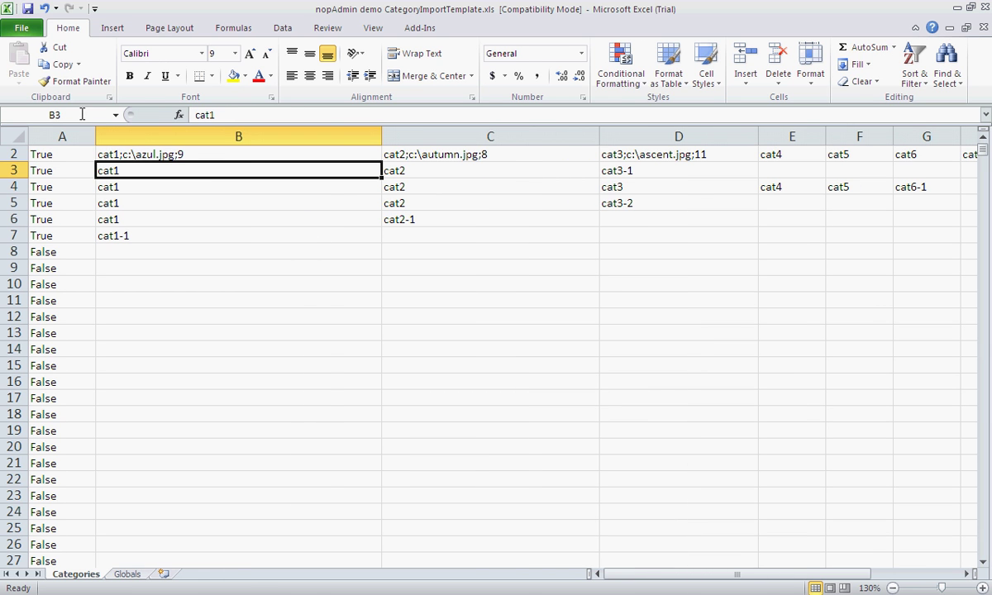
{"action": "left_click", "coordinate": [26, 8]}
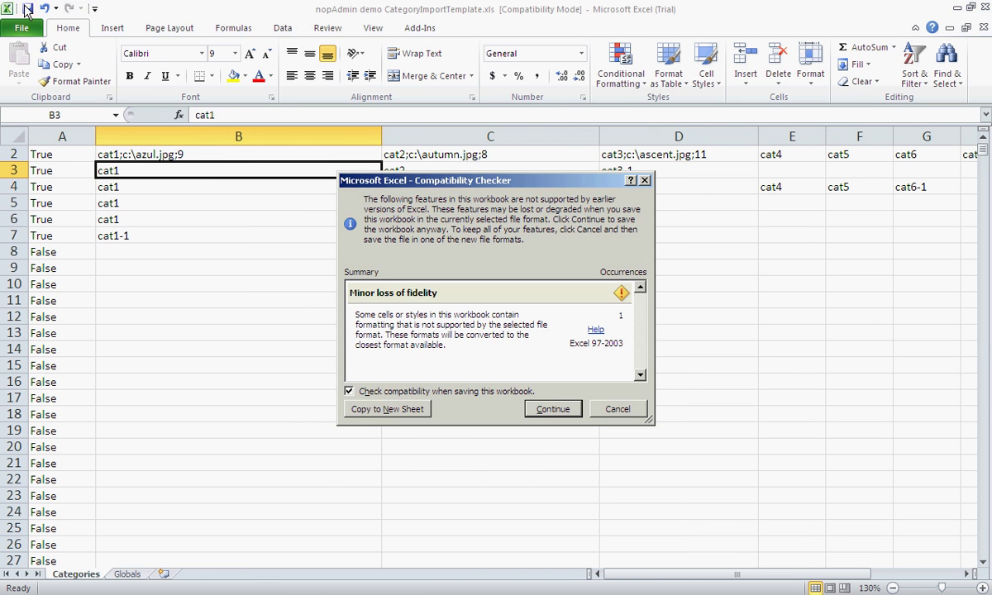
{"action": "left_click", "coordinate": [553, 409]}
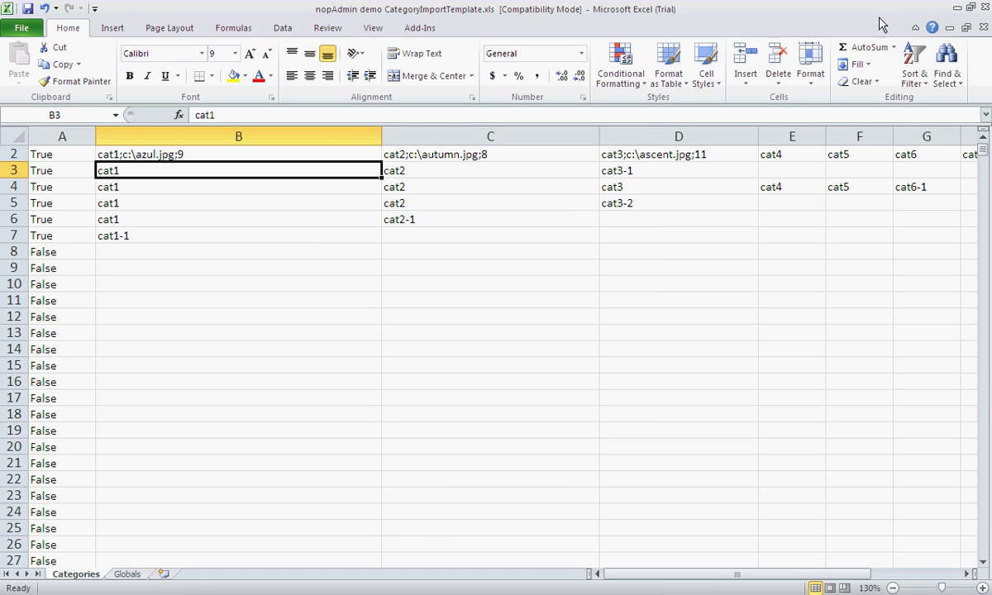
{"action": "left_click", "coordinate": [957, 8]}
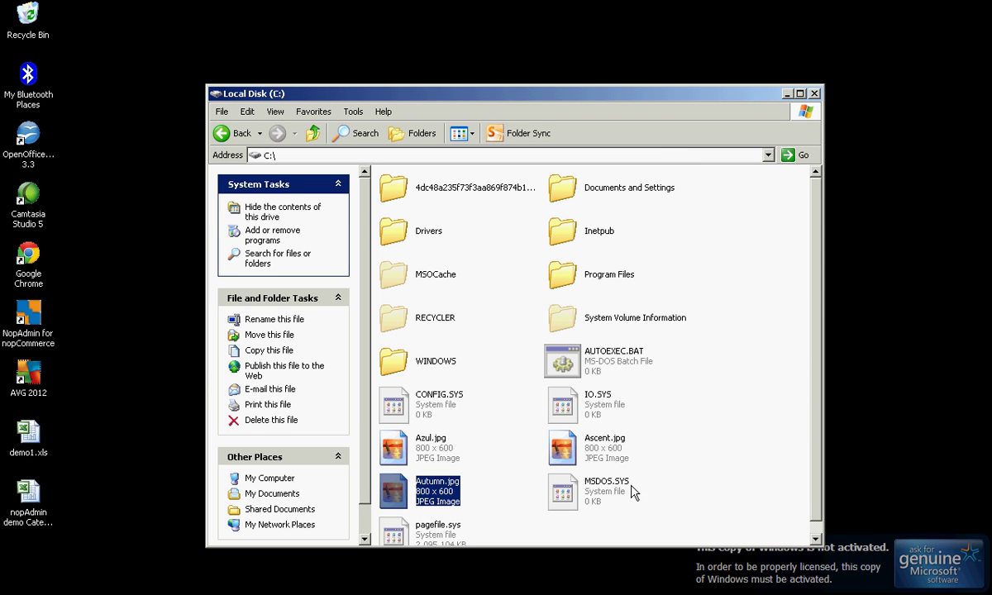
Switch to NopAdmin and select nopAdmin demo CategoryImportTemplate.xls from the desktop as the spreadsheet to load
{"action": "key", "text": "alt+Tab"}
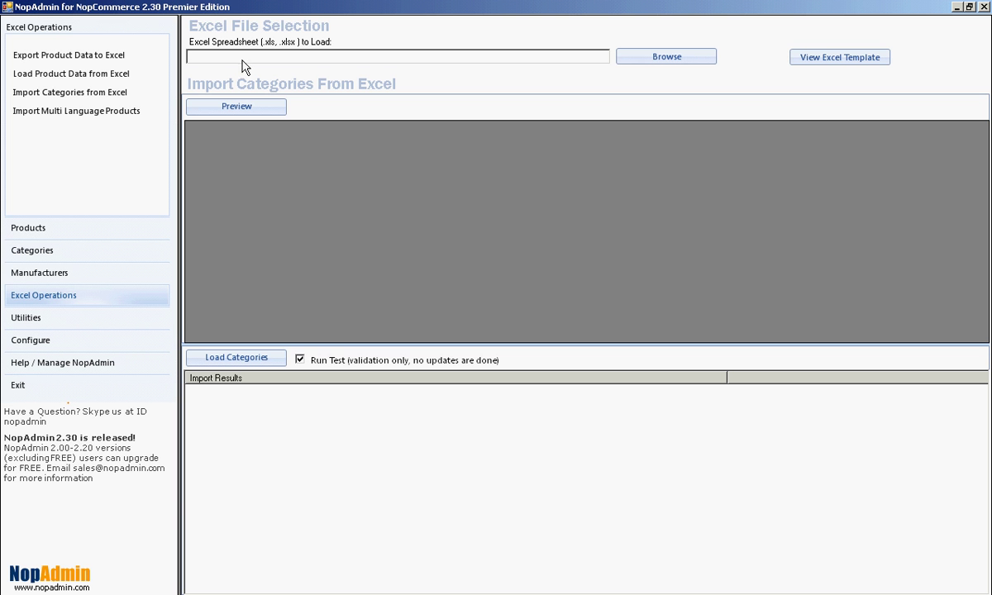
{"action": "left_click", "coordinate": [632, 60]}
{"action": "left_click", "coordinate": [318, 211]}
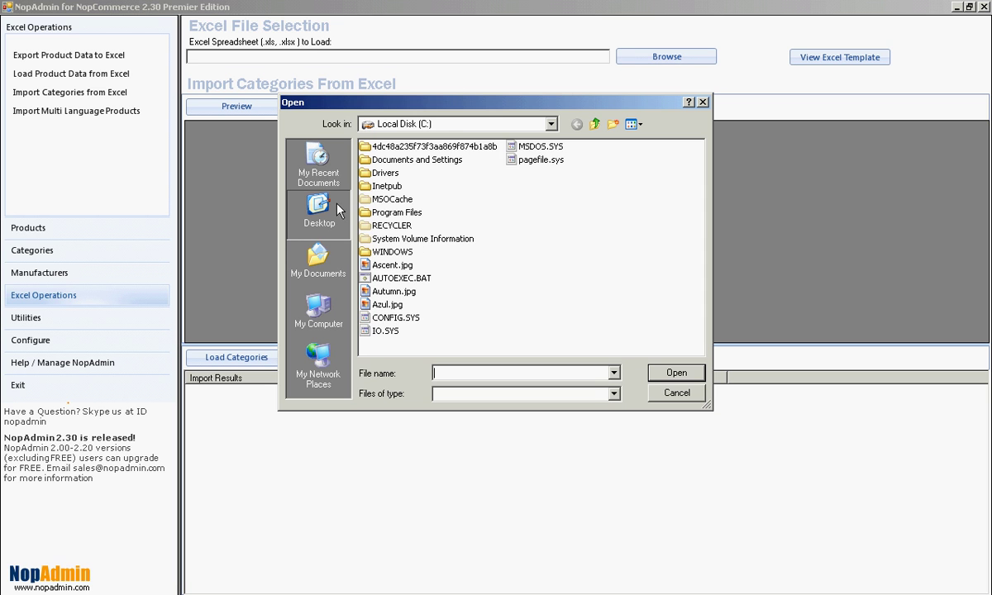
{"action": "left_click", "coordinate": [432, 266]}
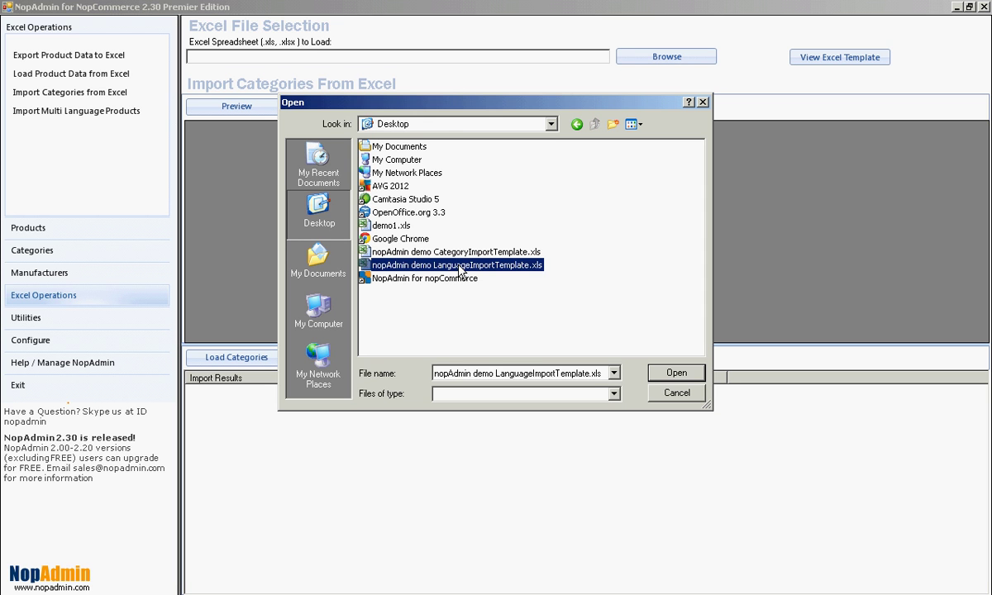
{"action": "left_click", "coordinate": [470, 253]}
{"action": "left_click", "coordinate": [669, 375]}
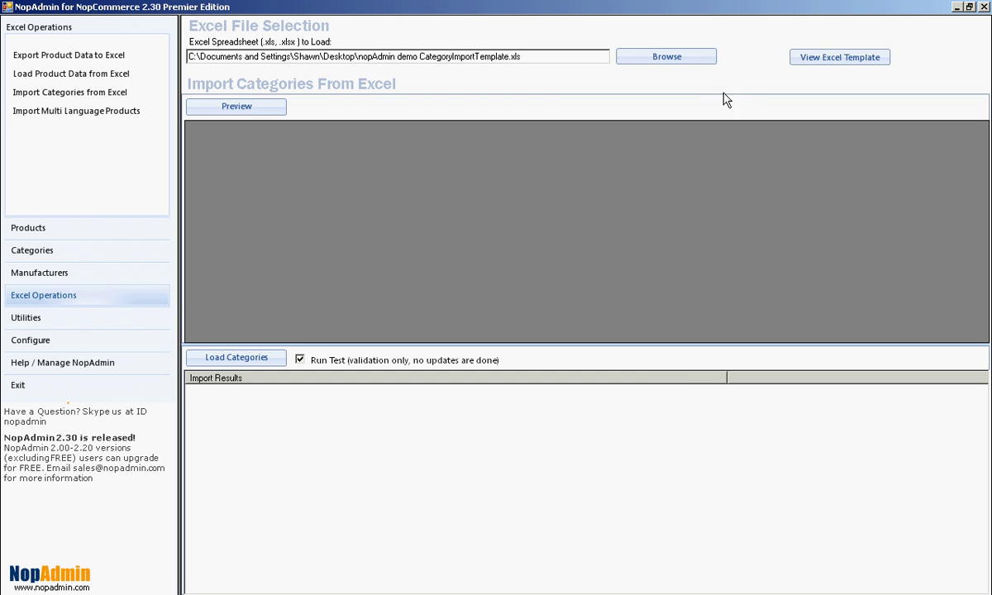
Preview the spreadsheet's categories and check the Category2 to Category4 entries in the first row
{"action": "left_click", "coordinate": [240, 106]}
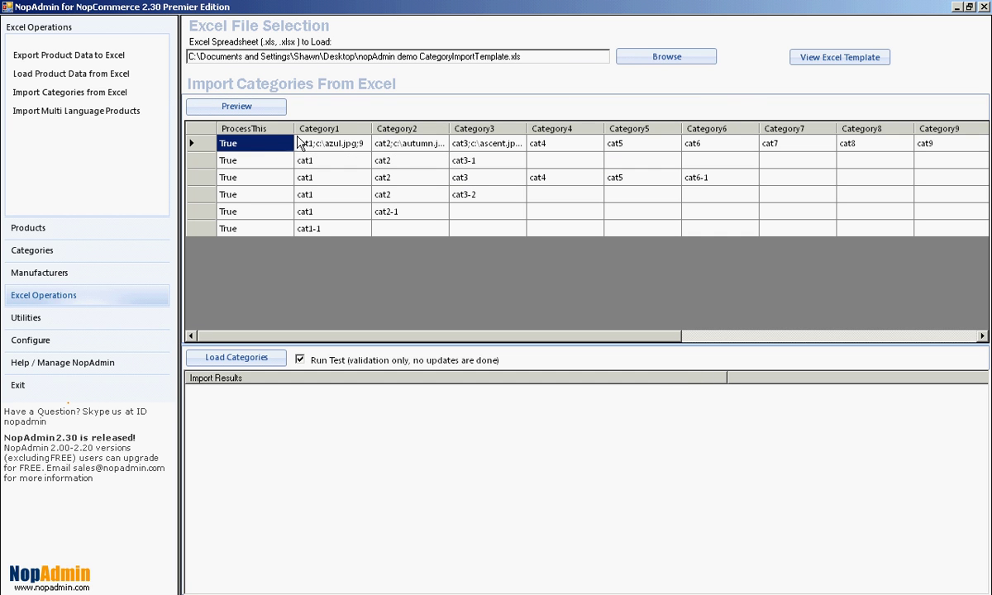
{"action": "left_click", "coordinate": [388, 144]}
{"action": "left_click", "coordinate": [488, 144]}
{"action": "left_click", "coordinate": [557, 144]}
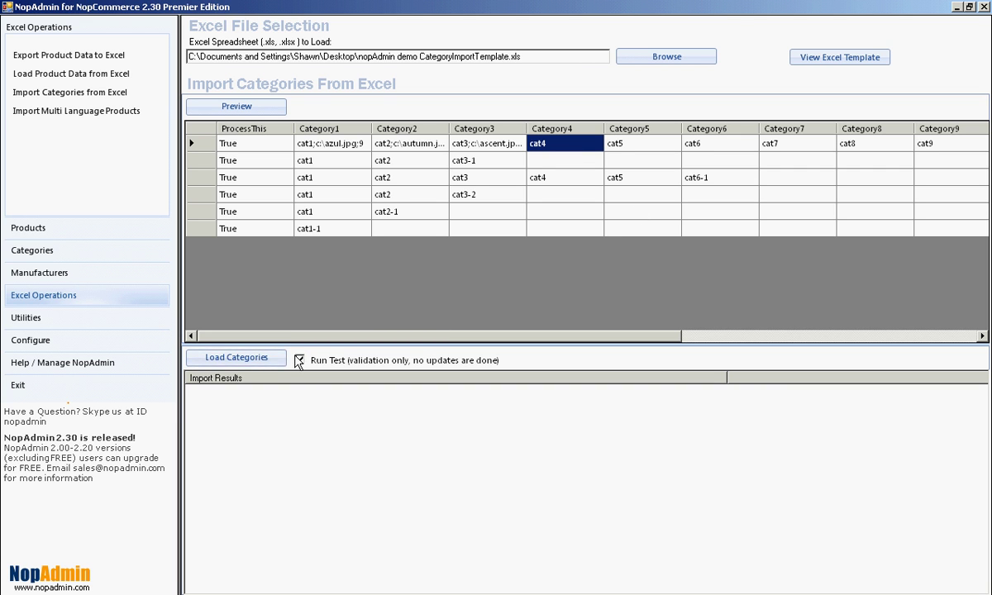
Load the categories as a validation-only test run and read through the import results
{"action": "left_click", "coordinate": [263, 358]}
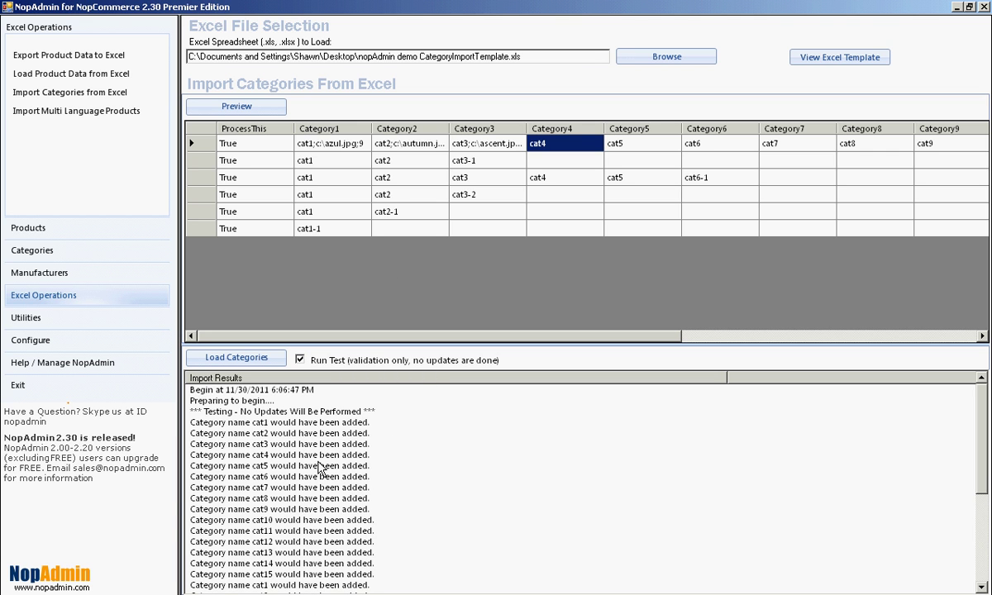
{"action": "left_click", "coordinate": [286, 435]}
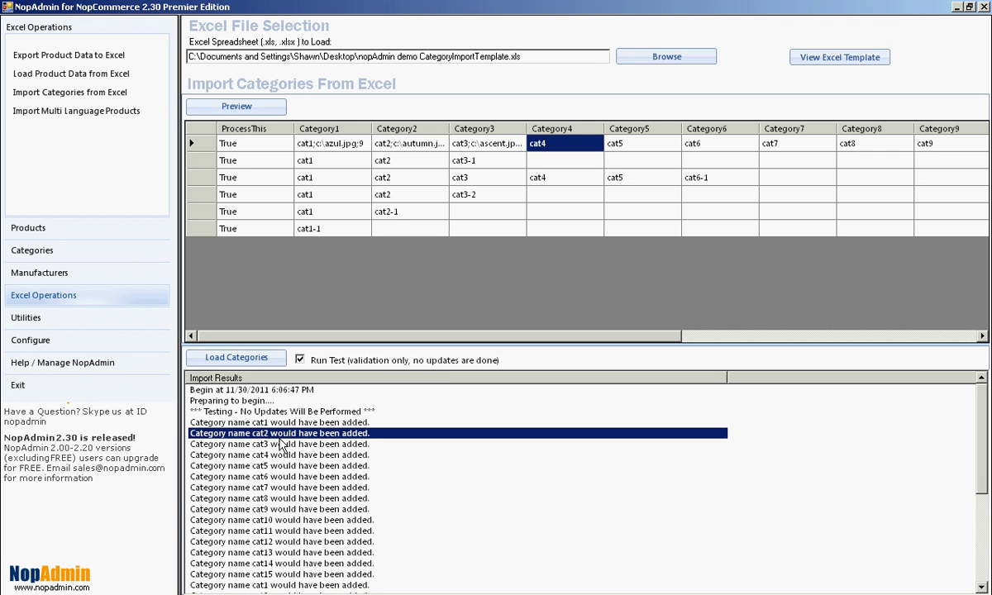
{"action": "scroll", "coordinate": [281, 475], "scroll_direction": "down", "scroll_amount": 2}
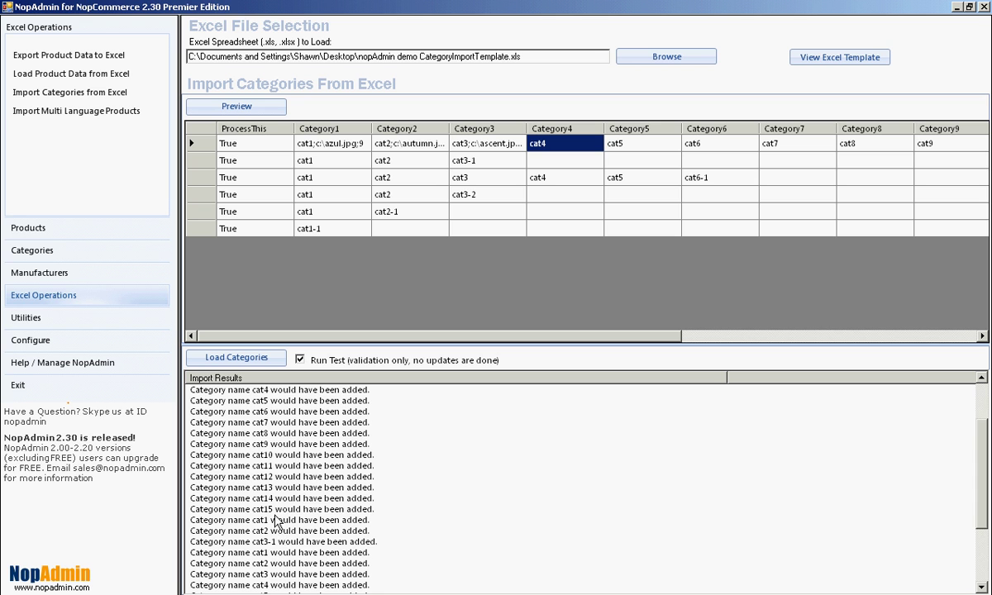
{"action": "scroll", "coordinate": [280, 547], "scroll_direction": "down", "scroll_amount": 3}
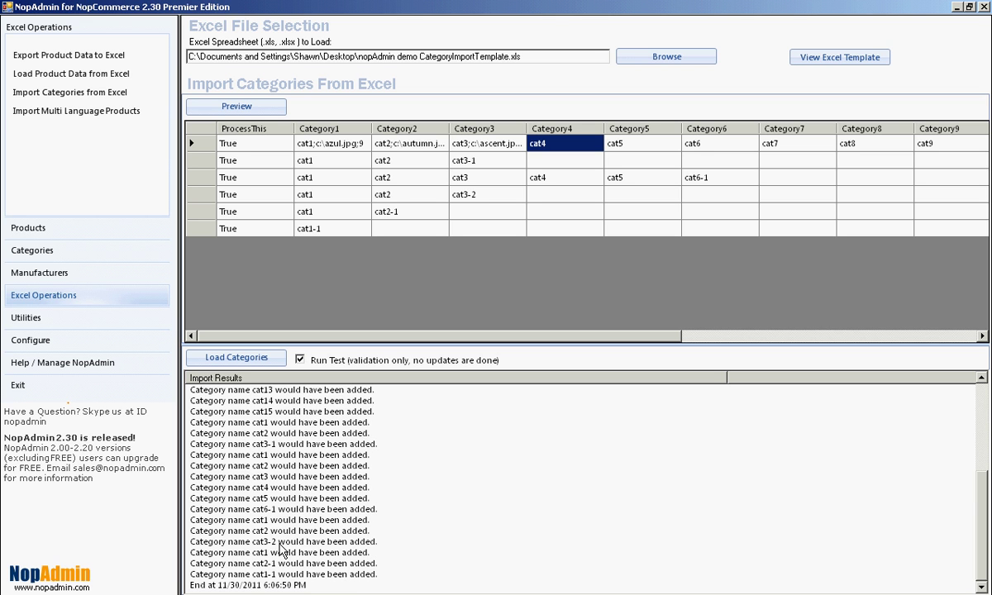
{"action": "scroll", "coordinate": [281, 546], "scroll_direction": "up", "scroll_amount": 5}
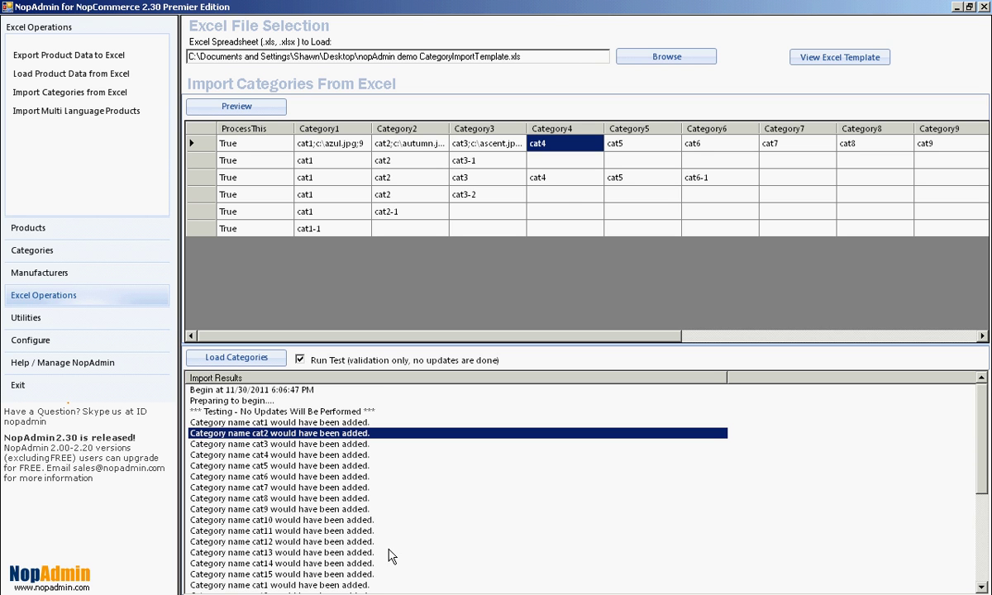
Turn off Run Test, import the categories into the store and check the results for the stored images
{"action": "left_click", "coordinate": [299, 360]}
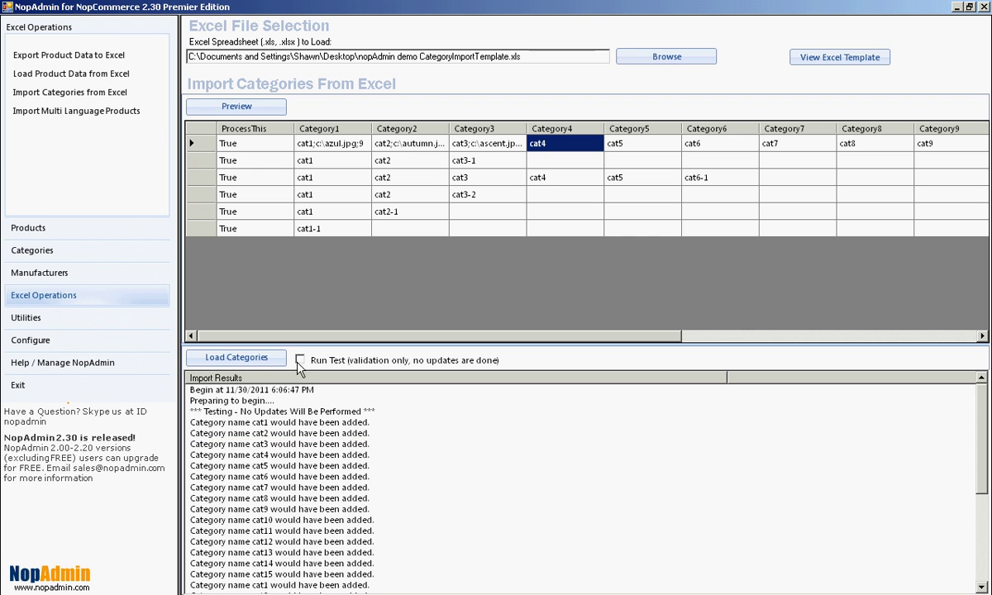
{"action": "left_click", "coordinate": [236, 361]}
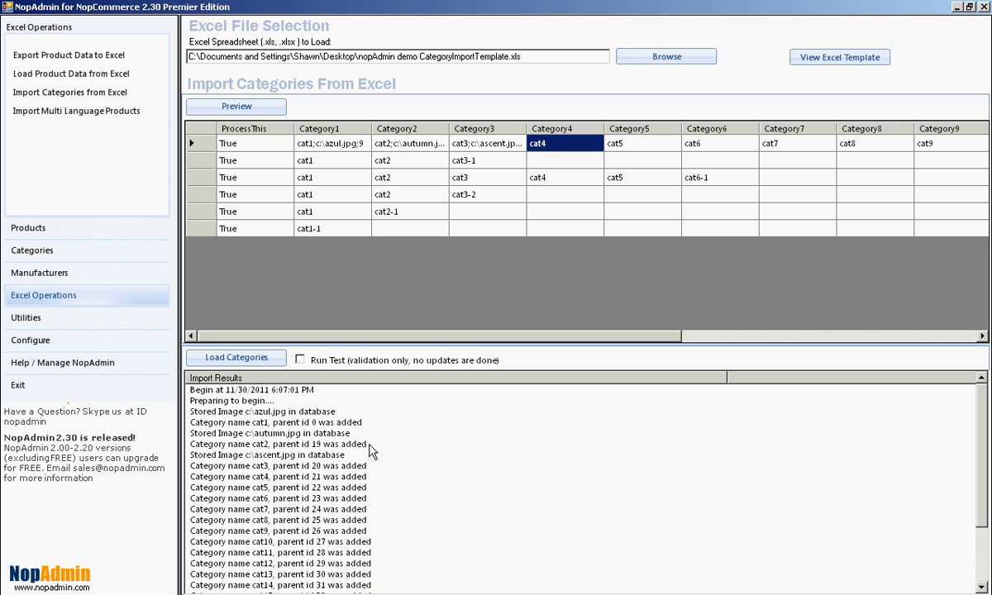
{"action": "left_click", "coordinate": [320, 460]}
{"action": "scroll", "coordinate": [320, 465], "scroll_direction": "down", "scroll_amount": 4}
{"action": "scroll", "coordinate": [320, 465], "scroll_direction": "up", "scroll_amount": 4}
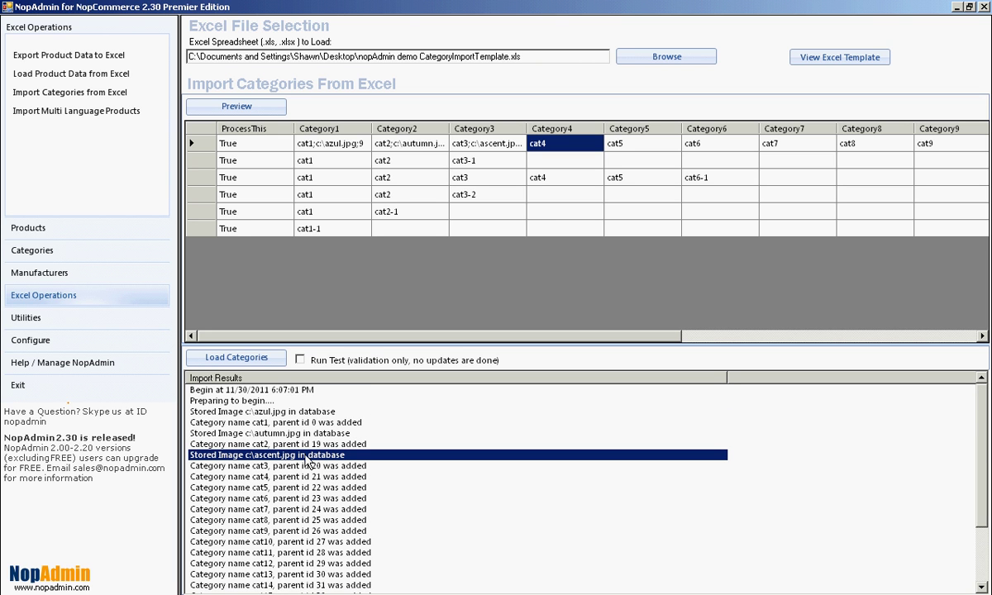
{"action": "left_click", "coordinate": [265, 434]}
{"action": "left_click", "coordinate": [264, 455]}
Switch to the nopCommerce store in Chrome and reload the gift card page to check its category list
{"action": "key", "text": "alt+Tab"}
{"action": "key", "text": "alt+Tab"}
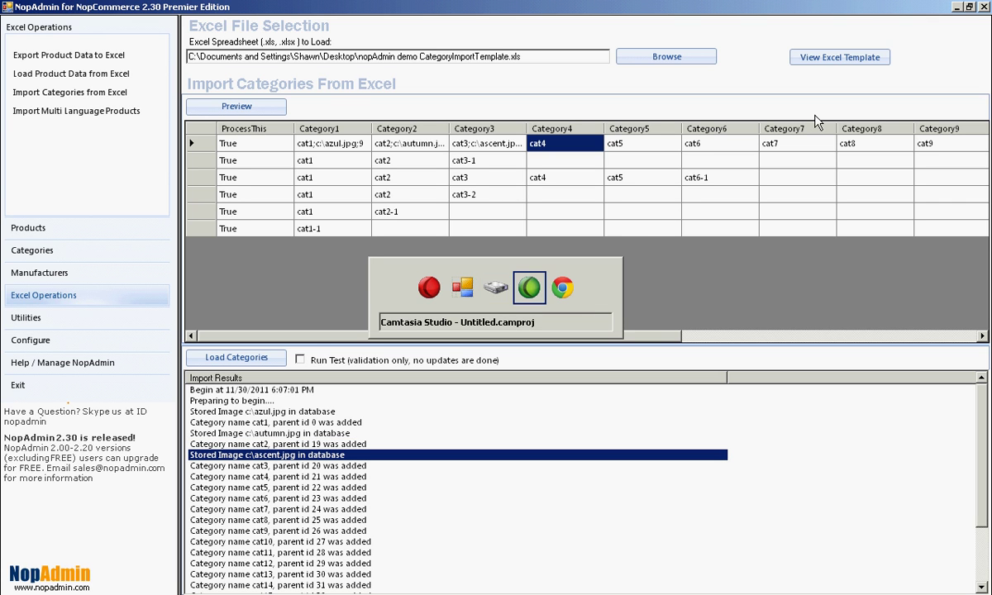
{"action": "key", "text": "alt+Tab"}
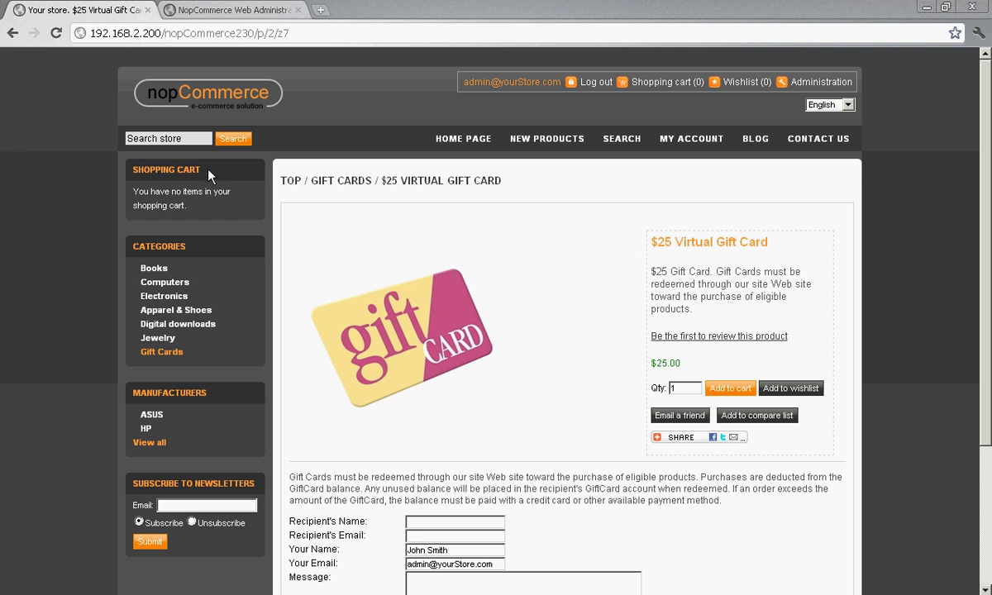
{"action": "right_click", "coordinate": [114, 176]}
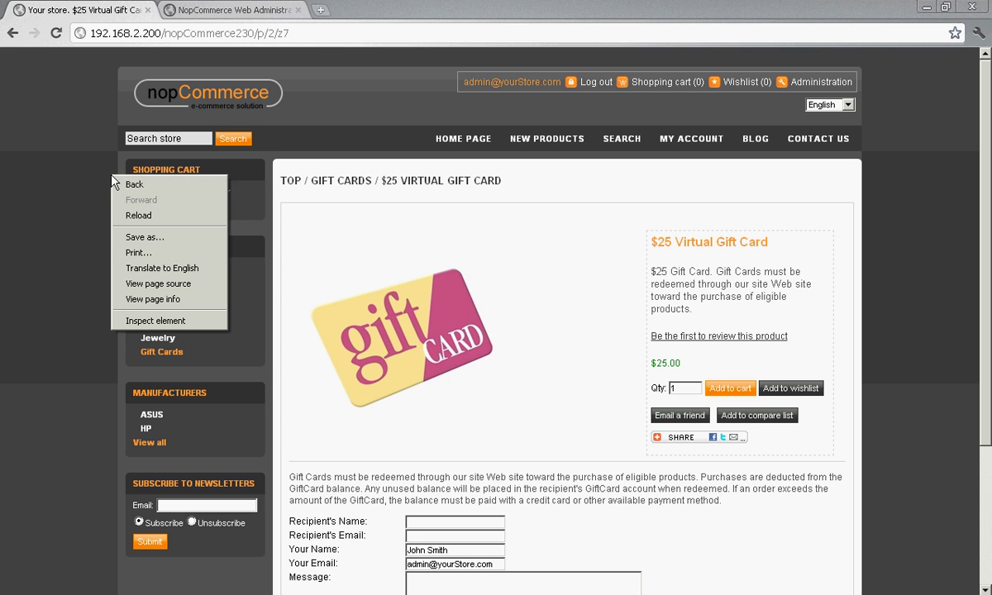
{"action": "left_click", "coordinate": [139, 215]}
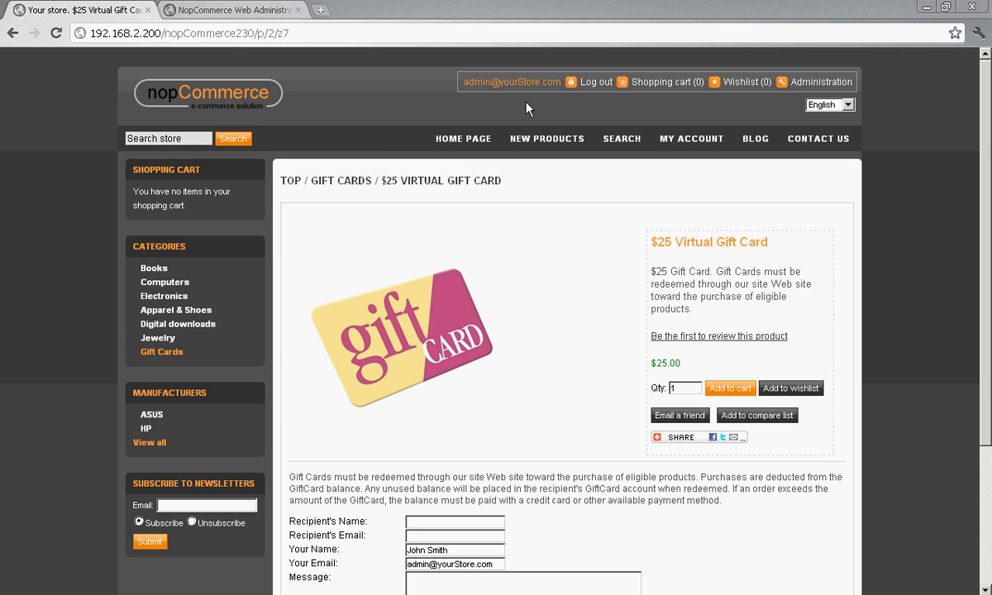
Set the nopCommerce administration language to English and clear the store cache
{"action": "left_click", "coordinate": [222, 13]}
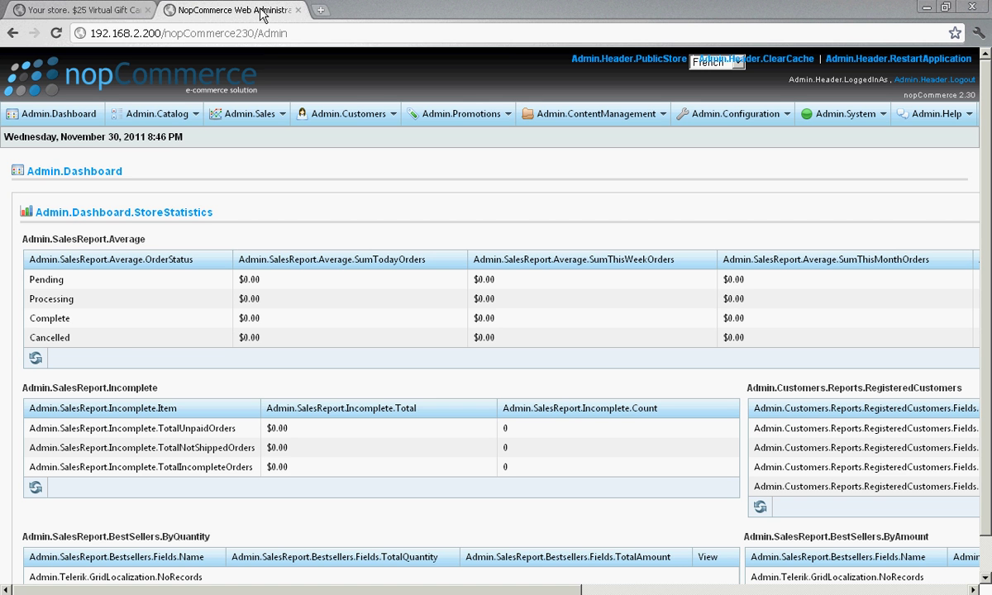
{"action": "left_click", "coordinate": [732, 62]}
{"action": "left_click", "coordinate": [706, 74]}
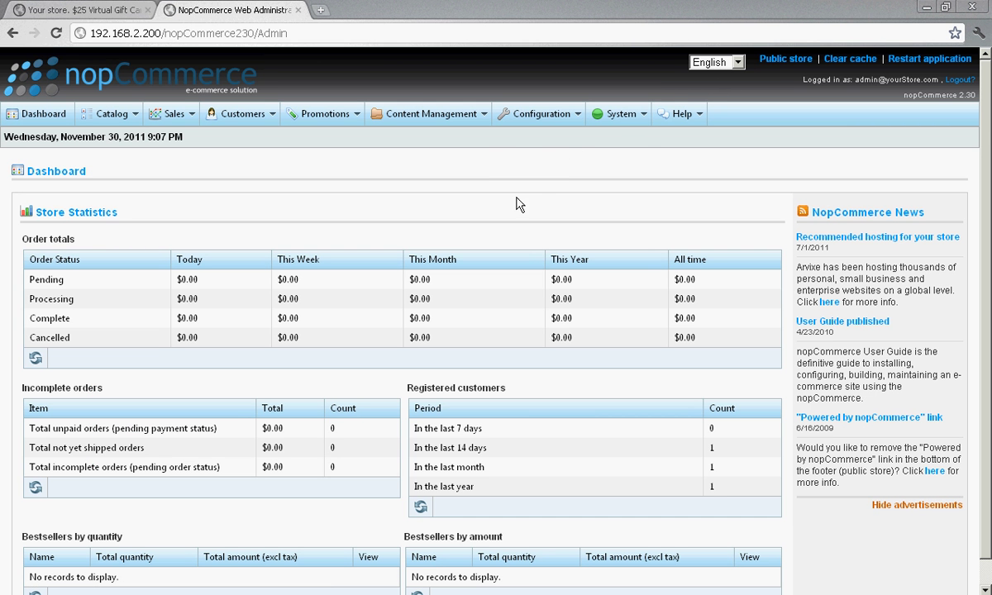
{"action": "mouse_move", "coordinate": [581, 127]}
{"action": "left_click", "coordinate": [844, 62]}
Return to the public store page and reload it to refresh the category list
{"action": "left_click", "coordinate": [93, 11]}
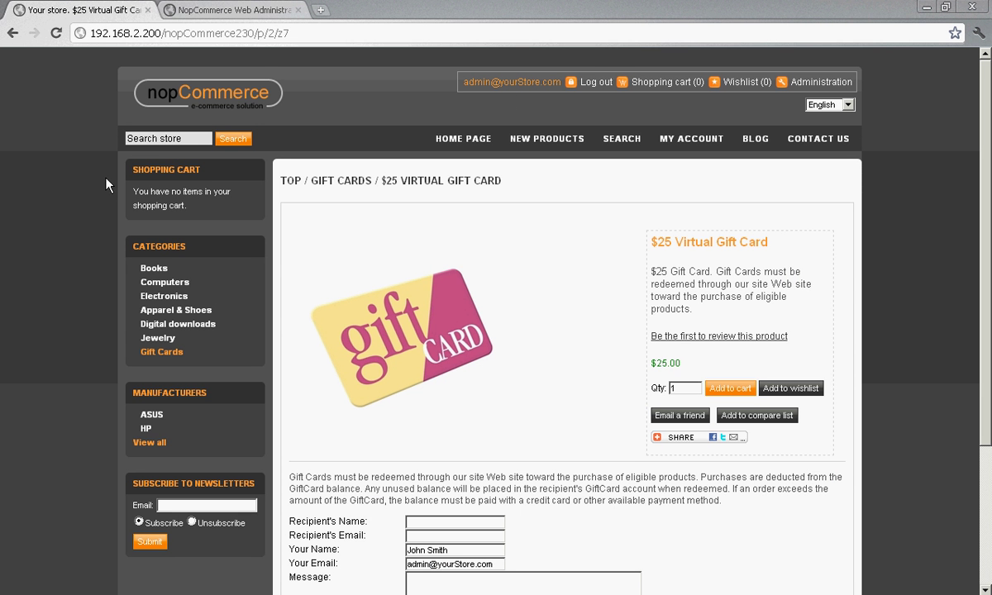
{"action": "right_click", "coordinate": [69, 190]}
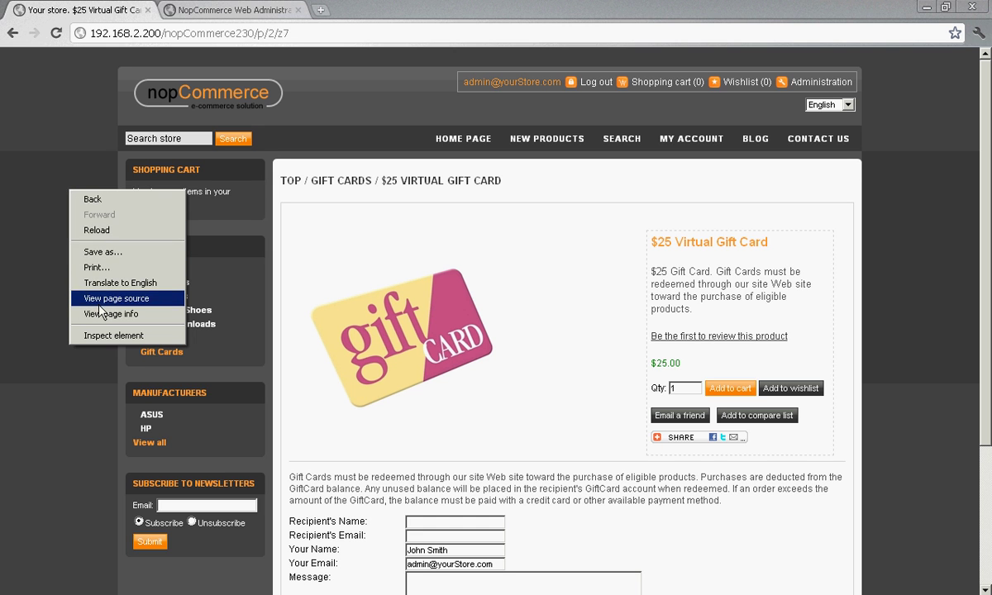
{"action": "left_click", "coordinate": [108, 235]}
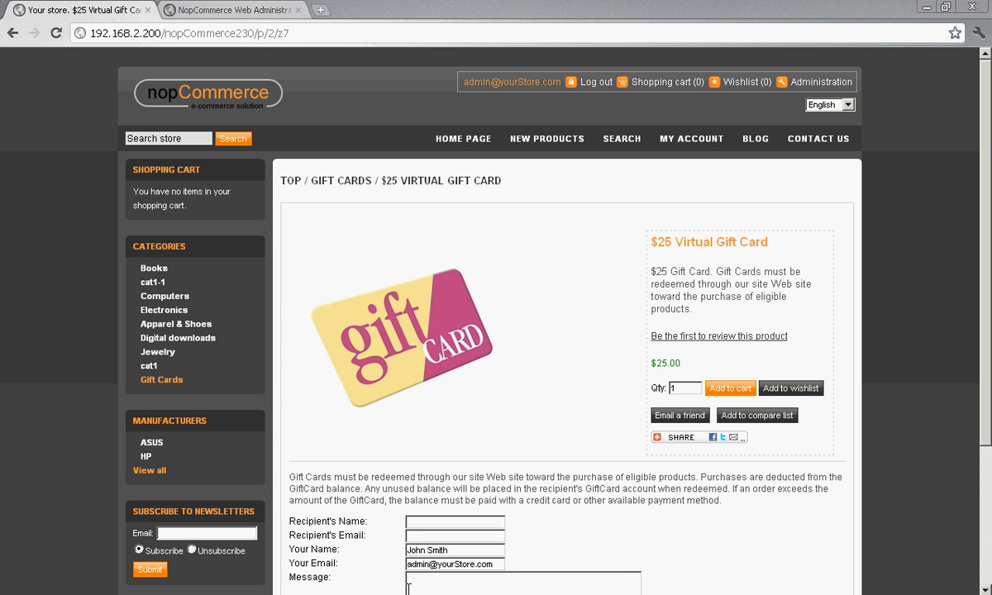
Switch to the file explorer window and reopen Local Disk (C:) from My Computer
{"action": "key", "text": "alt+Tab"}
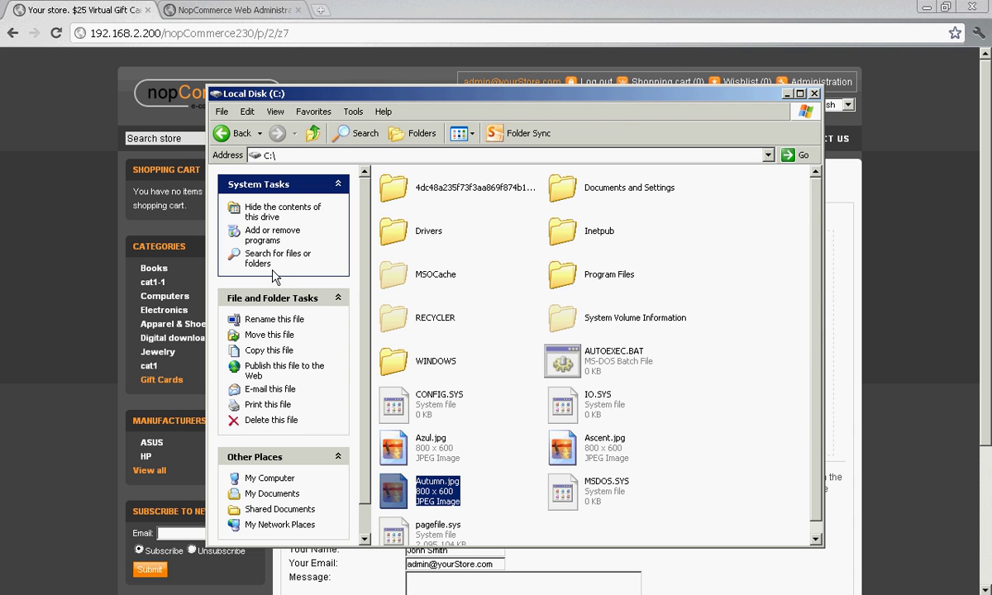
{"action": "left_click", "coordinate": [273, 479]}
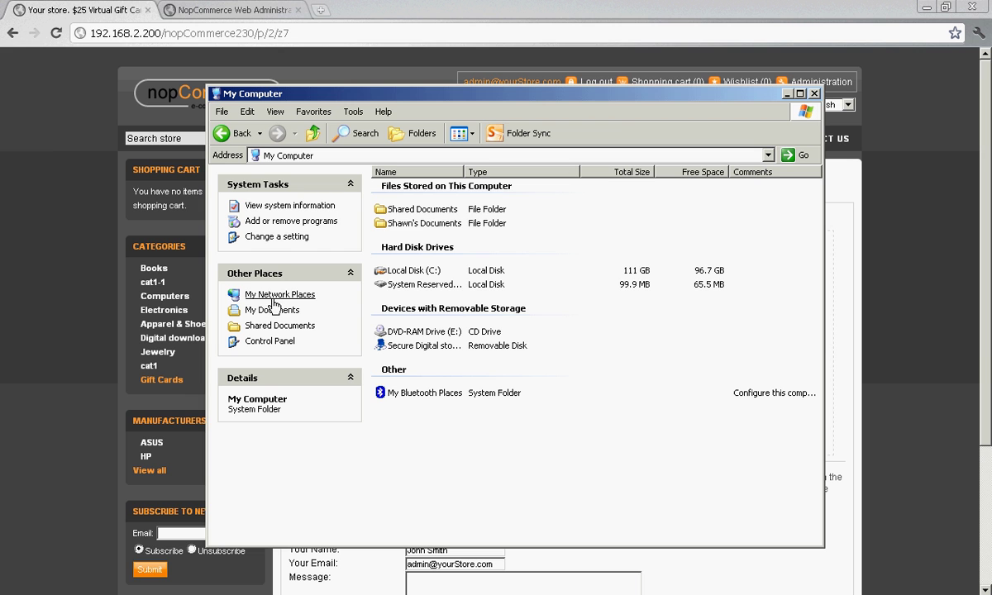
{"action": "double_click", "coordinate": [399, 271]}
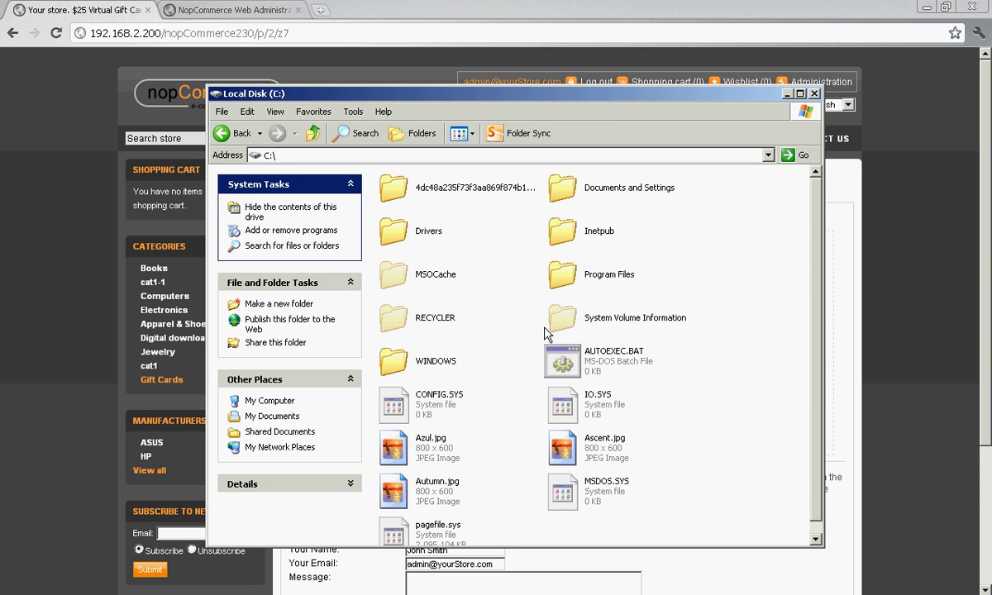
Browse to the Desktop folder in the file explorer and open the nopAdmin demo CategoryImportTemplate.xls spreadsheet in Excel
{"action": "double_click", "coordinate": [423, 354]}
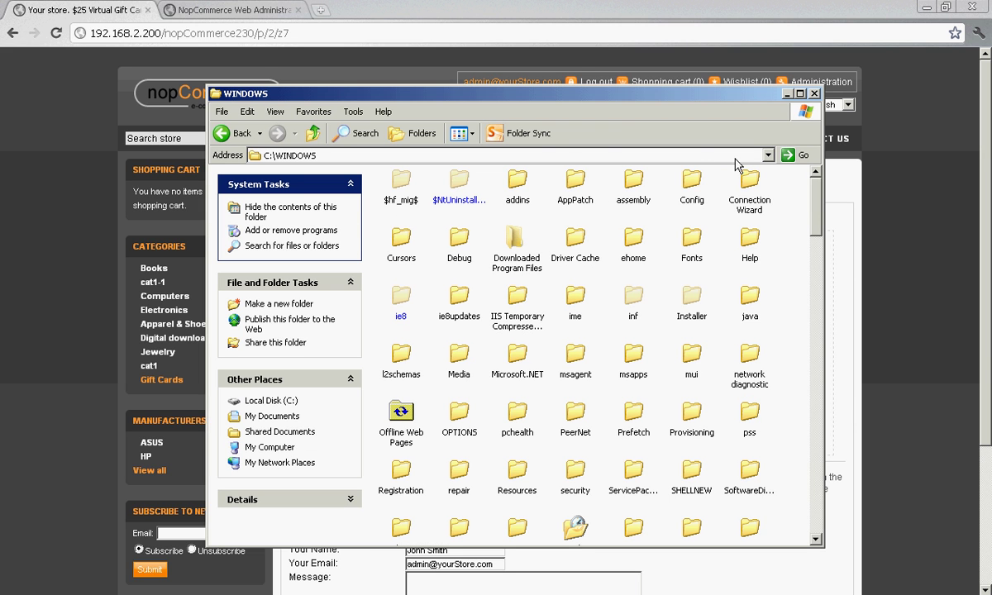
{"action": "left_click", "coordinate": [550, 153]}
{"action": "type", "text": "desktop"}
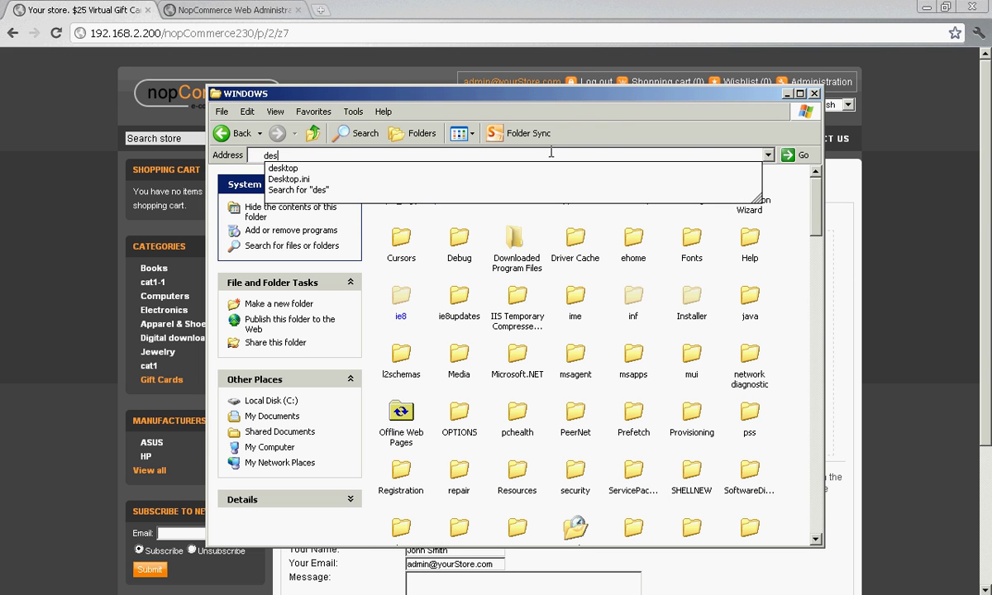
{"action": "key", "text": "Return"}
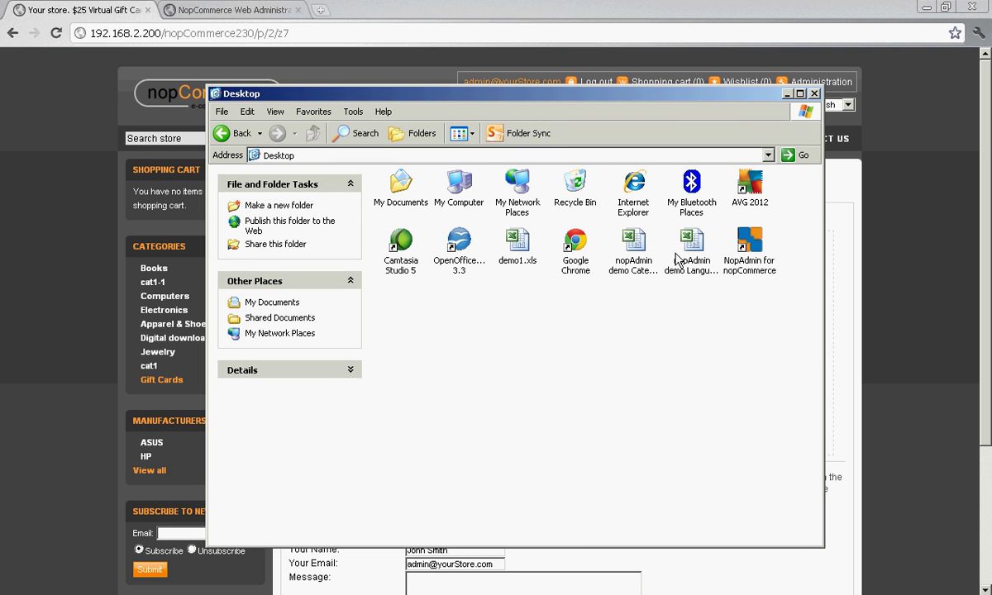
{"action": "left_click", "coordinate": [632, 263]}
{"action": "double_click", "coordinate": [631, 264]}
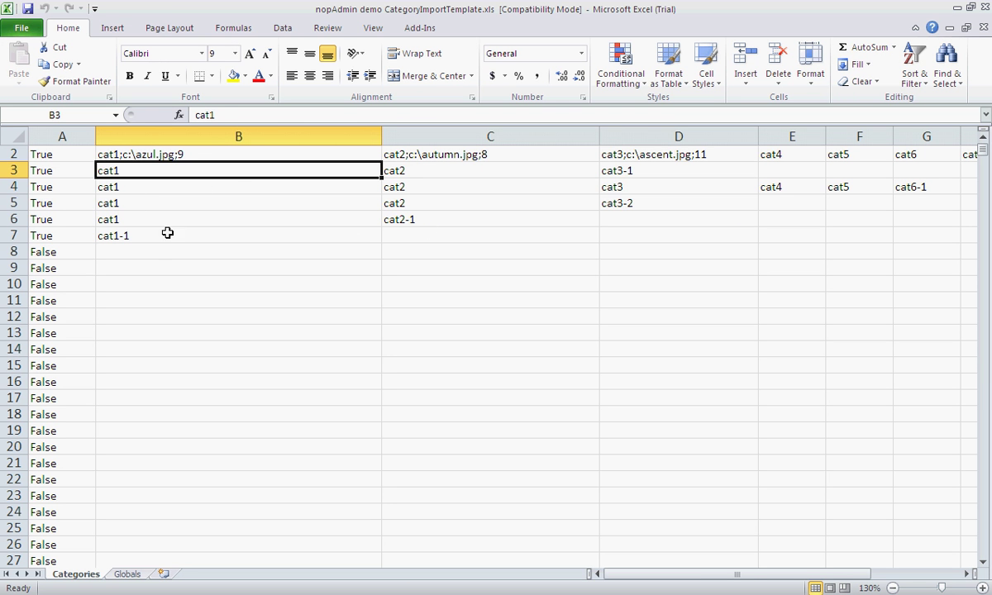
Check the cat1-1 entry in B7 and the cat1 entry in B3 of the Categories sheet, and minimize the spreadsheet
{"action": "left_click", "coordinate": [155, 234]}
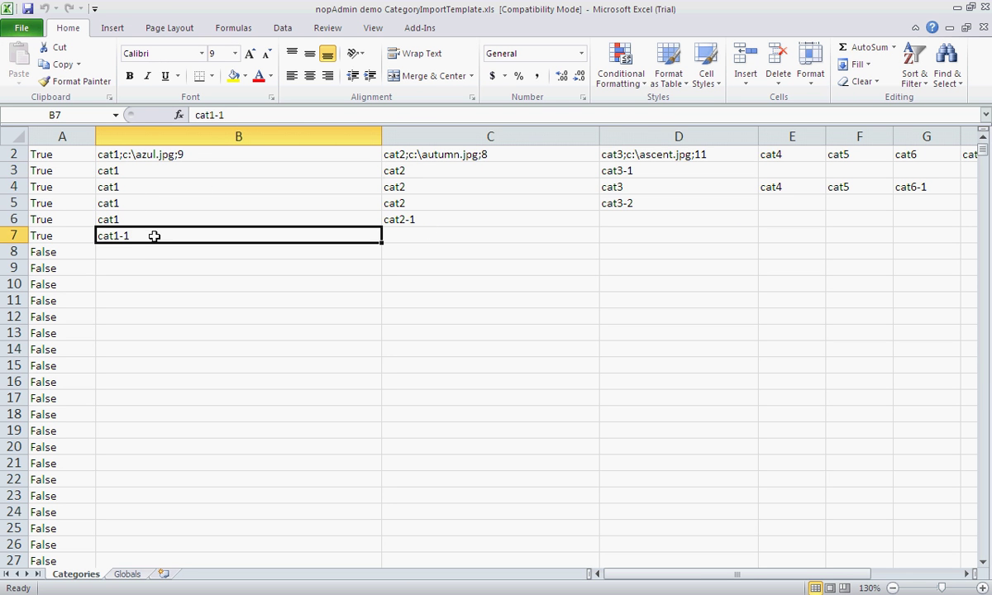
{"action": "left_click", "coordinate": [142, 168]}
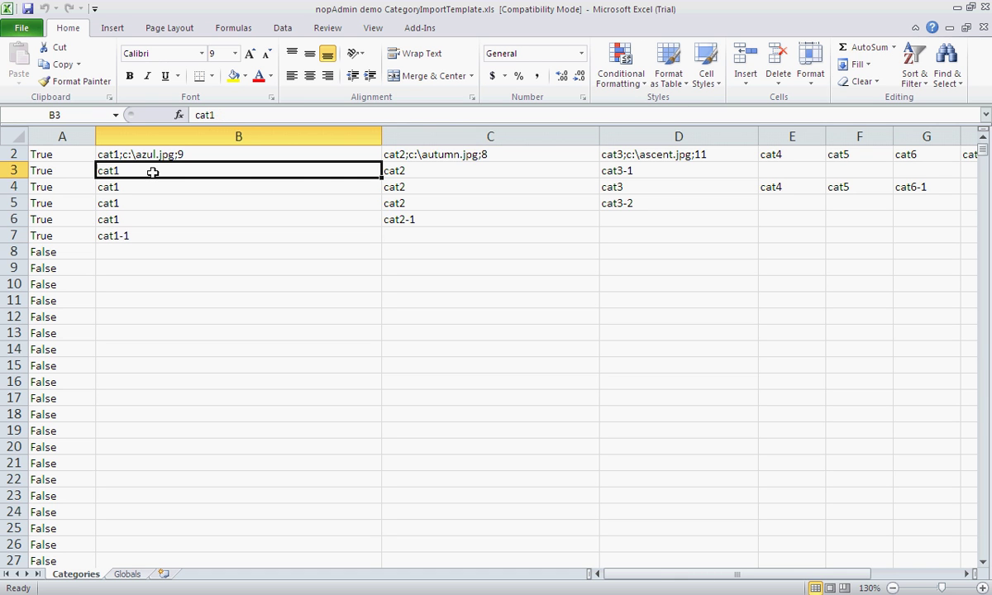
{"action": "left_click", "coordinate": [956, 8]}
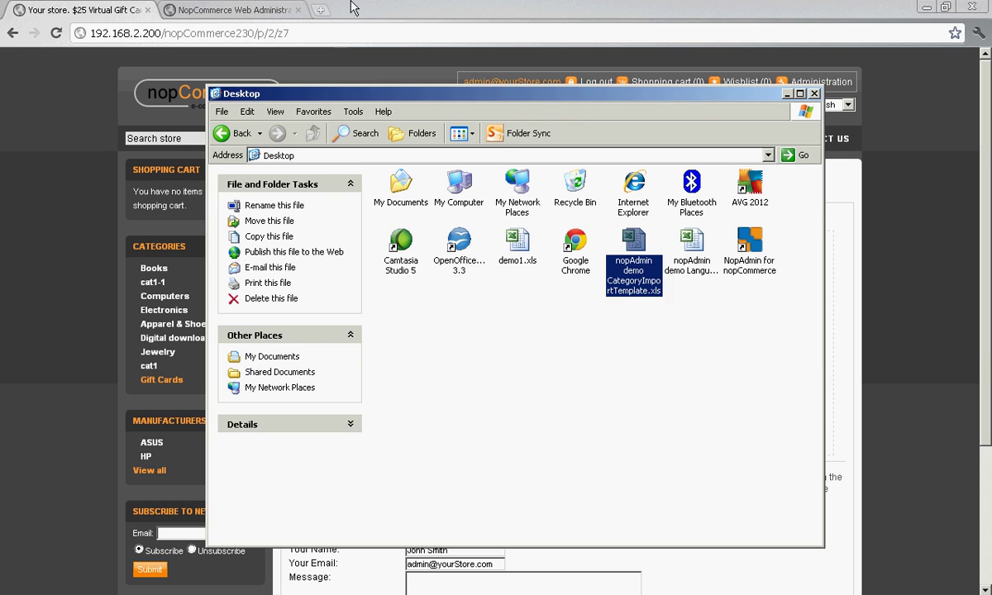
Switch to the store in Chrome and view the cat1-1 category page, followed by cat1 and its nested categories cat2 and cat3
{"action": "left_click", "coordinate": [332, 7]}
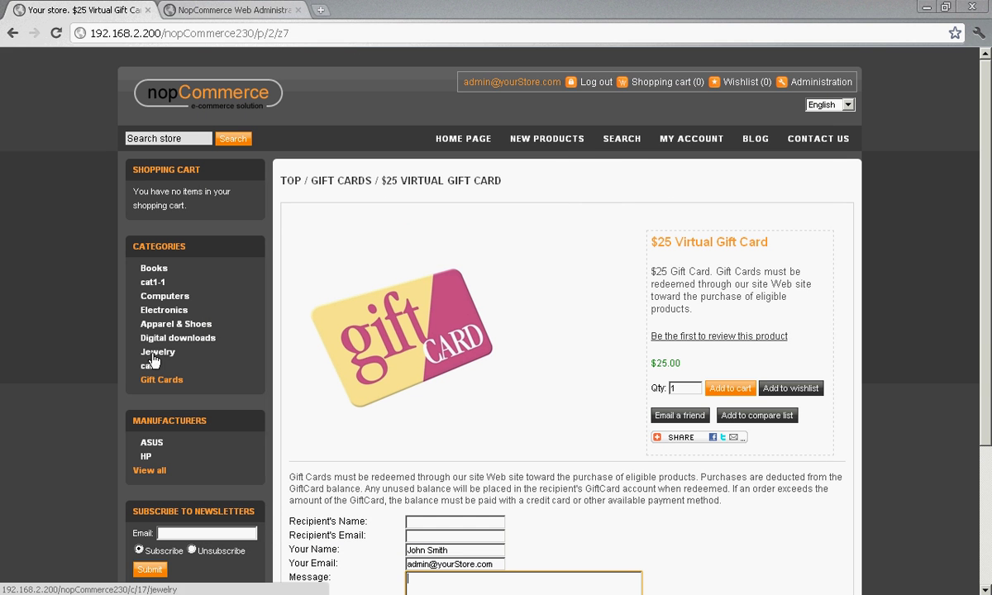
{"action": "left_click", "coordinate": [158, 286]}
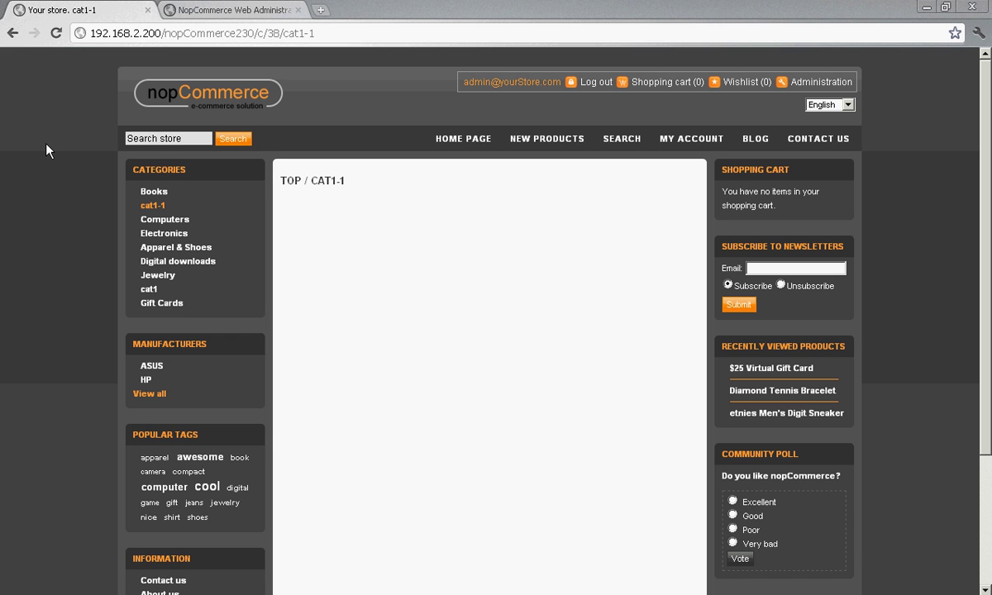
{"action": "left_click", "coordinate": [148, 289]}
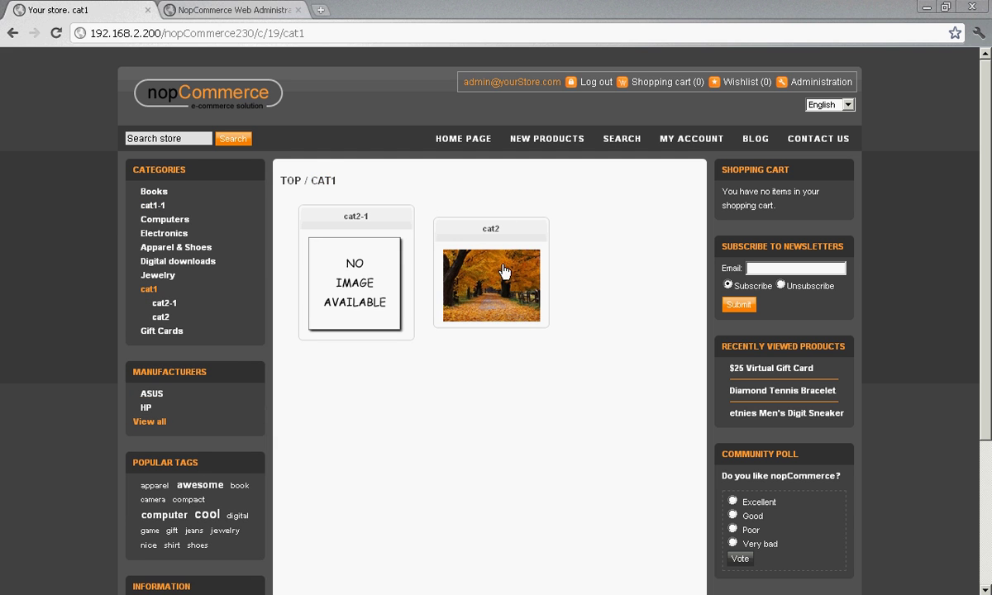
{"action": "left_click", "coordinate": [481, 294]}
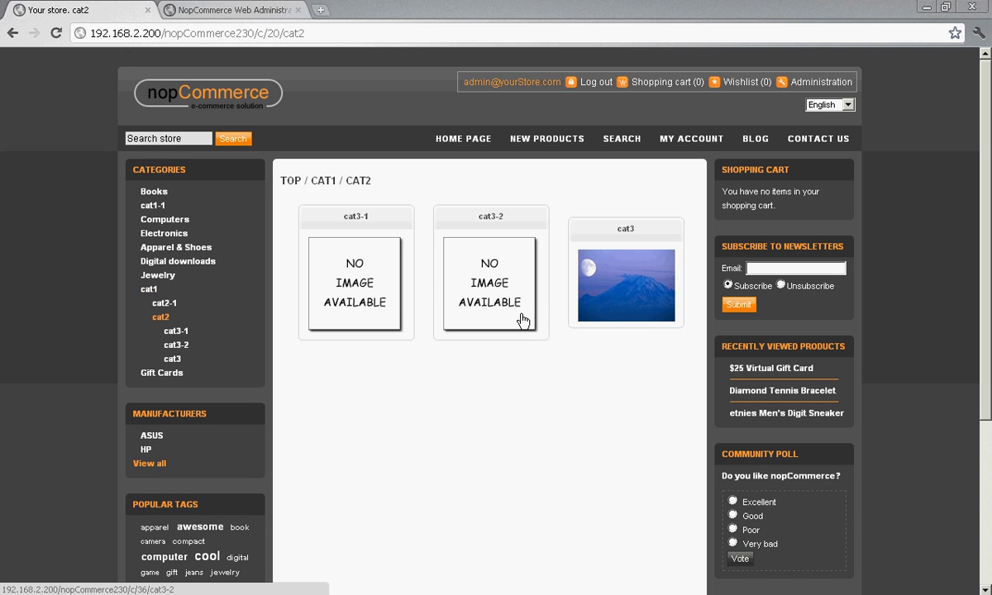
{"action": "left_click", "coordinate": [625, 304]}
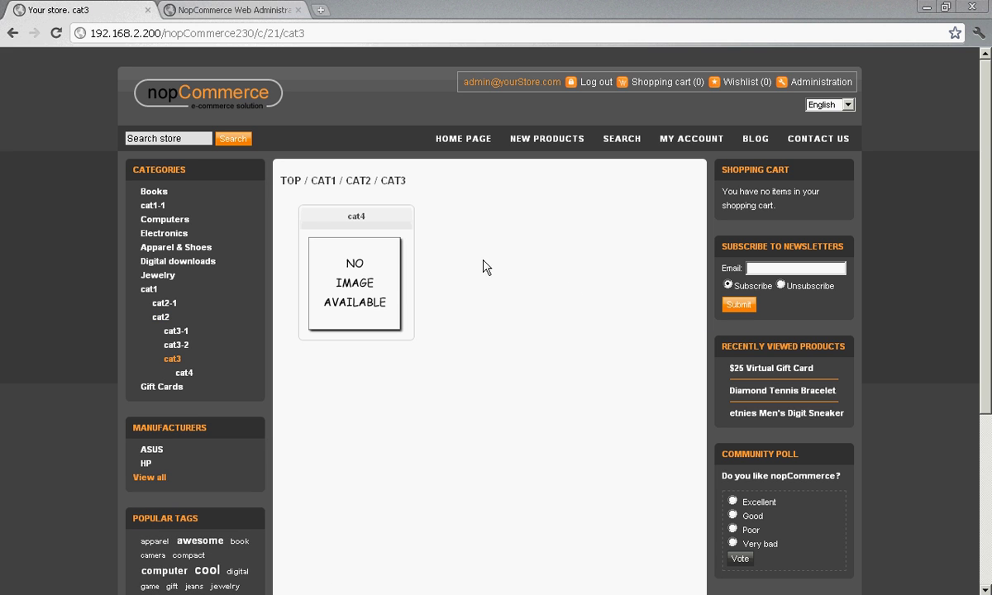
Follow the nested category pages from cat4 down to cat9, and return to the cat1 category page
{"action": "left_click", "coordinate": [383, 290]}
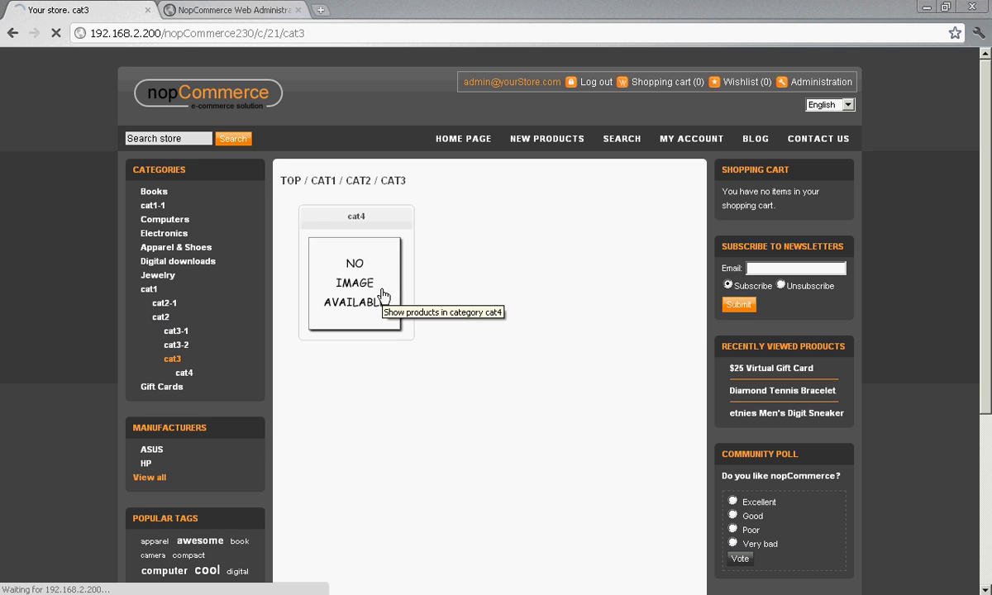
{"action": "left_click", "coordinate": [378, 274]}
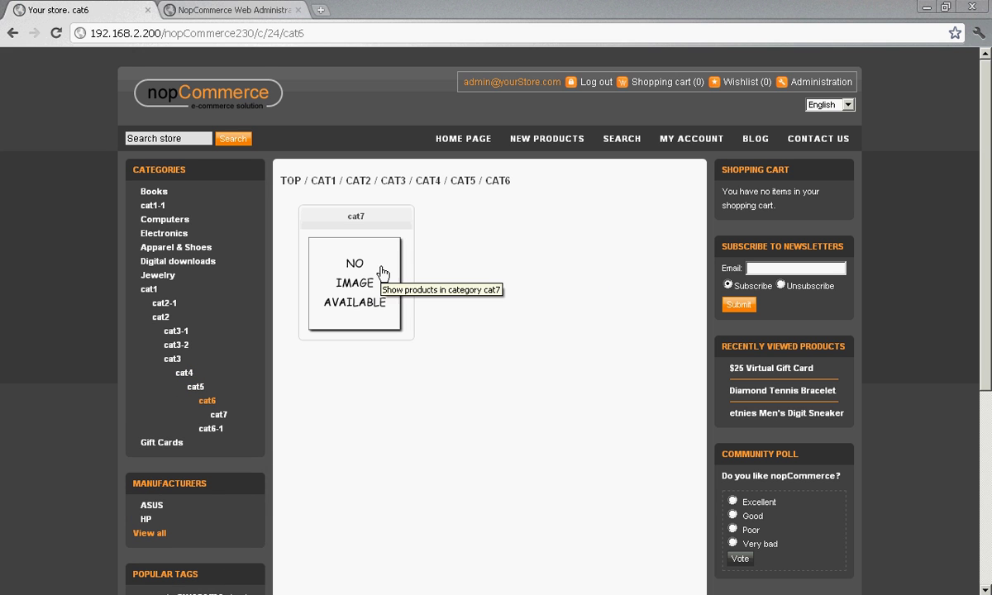
{"action": "left_click", "coordinate": [387, 273]}
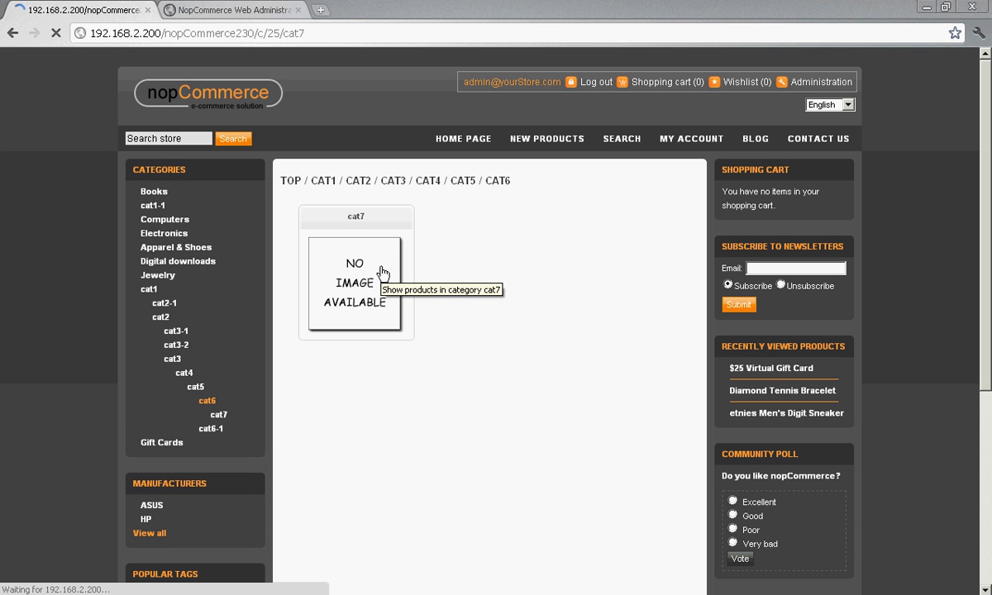
{"action": "left_click", "coordinate": [383, 273]}
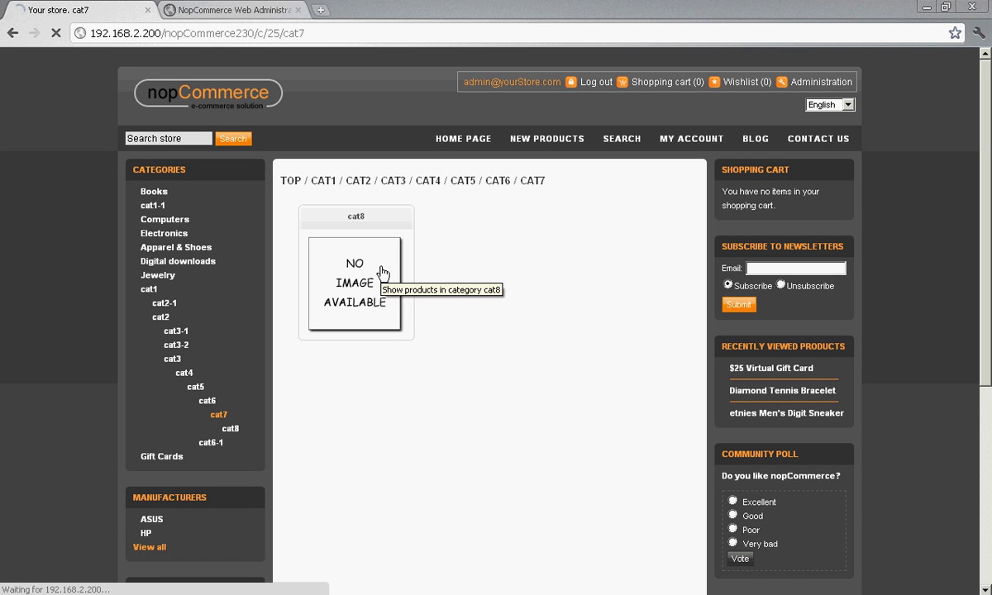
{"action": "left_click", "coordinate": [382, 273]}
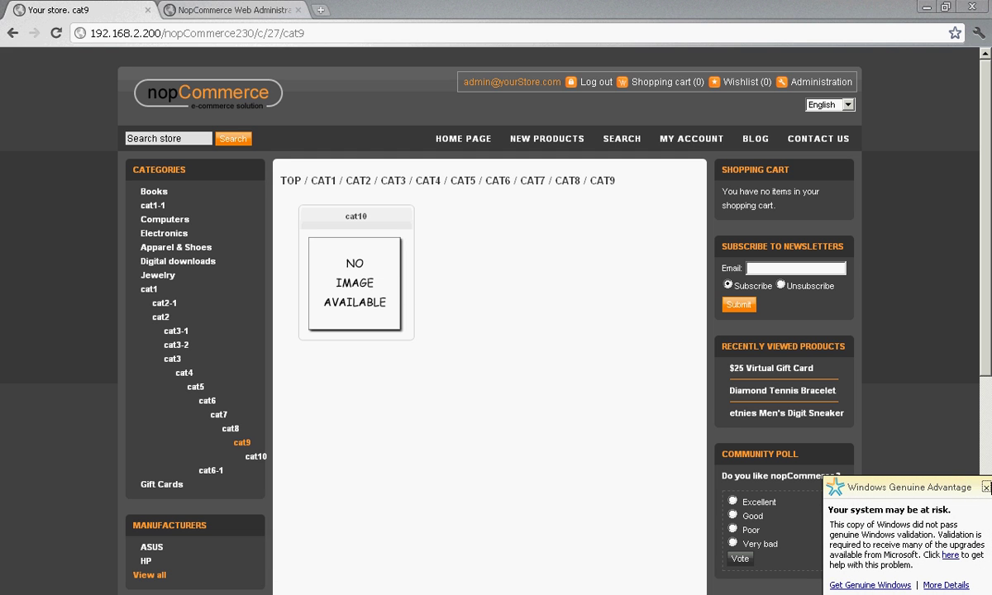
{"action": "left_click", "coordinate": [149, 290]}
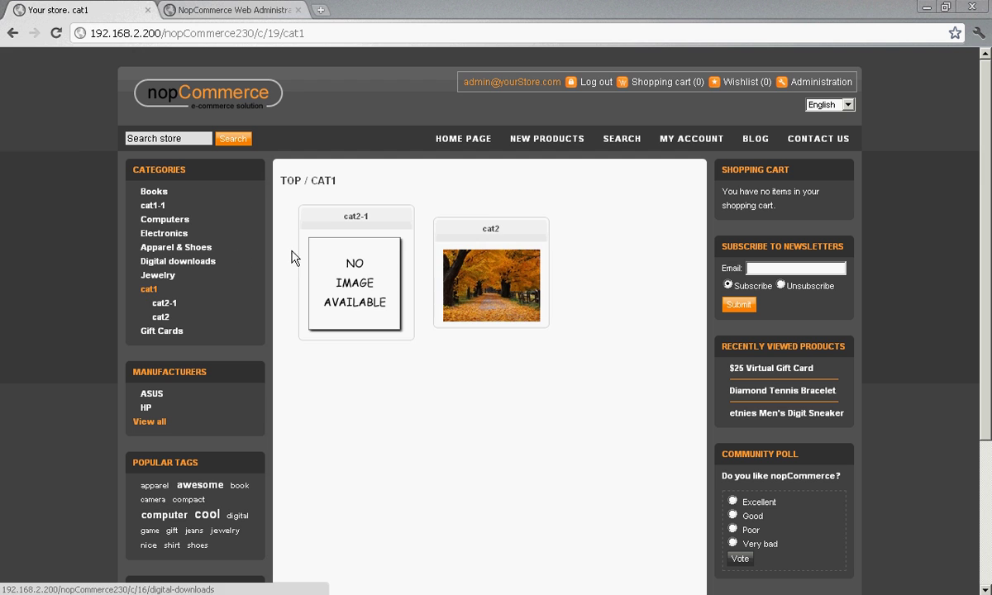